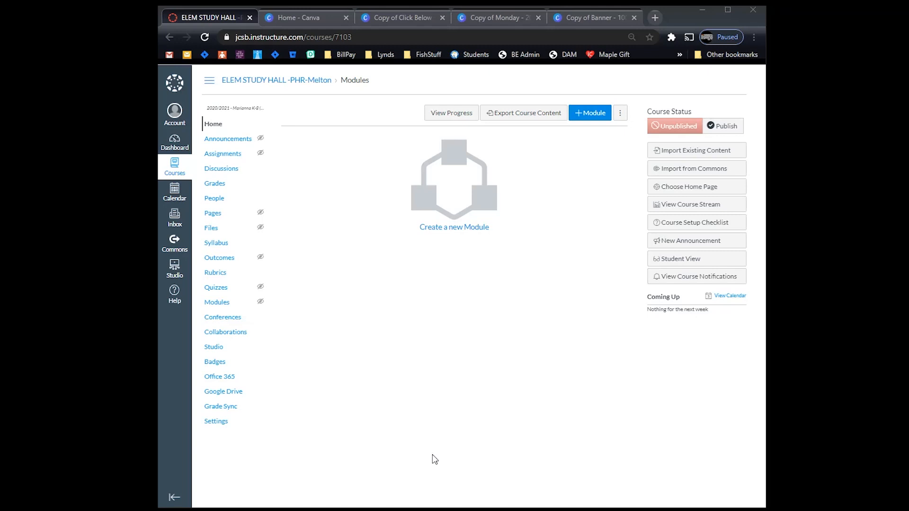
Switch to Canva and search its templates for "pirate", looking through the matching designs.
left_click(303, 13)
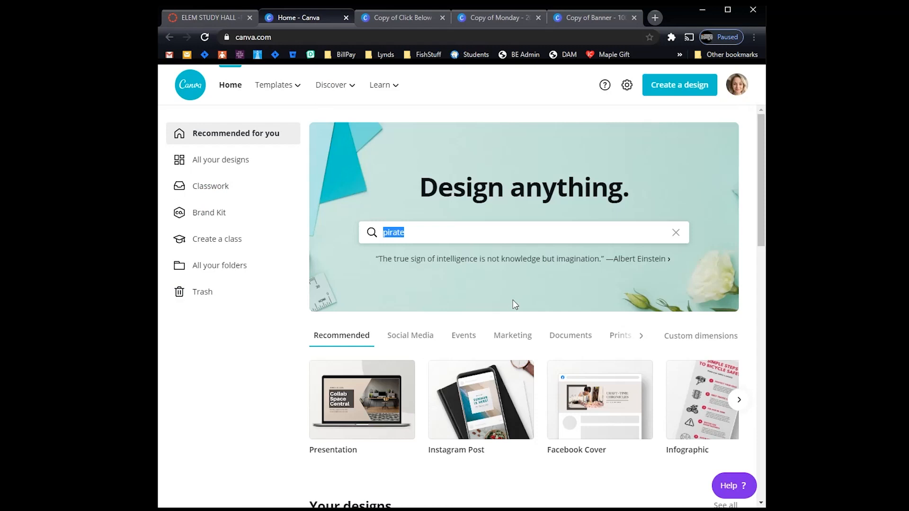
left_click(424, 231)
key("Return")
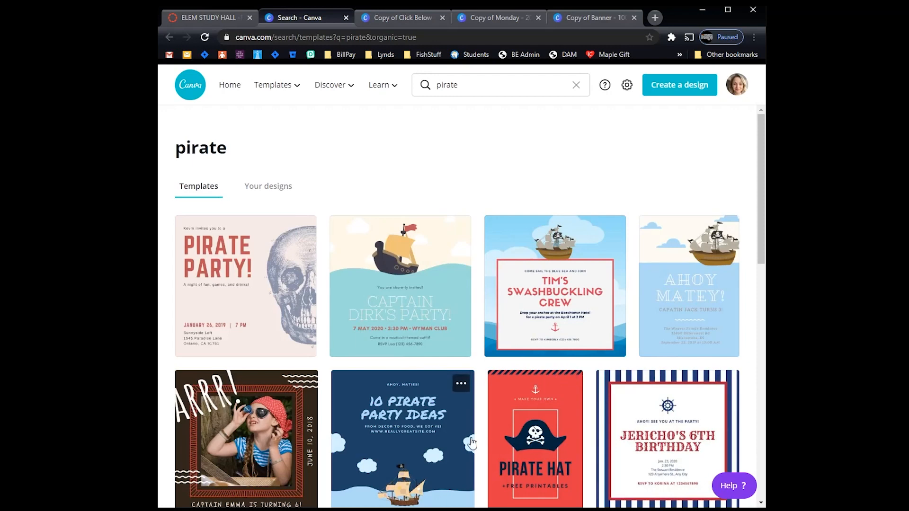
scroll(558, 415, "down", 2)
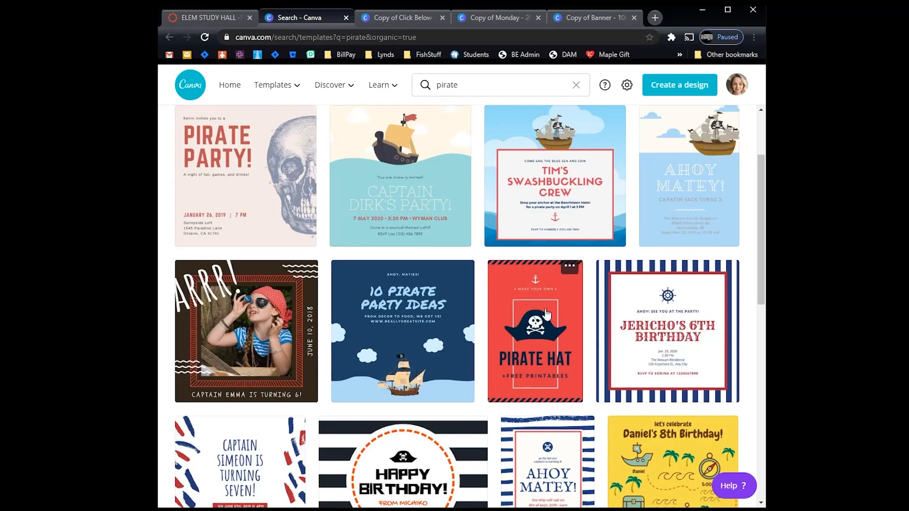
Open the Copy of Click Below design and check its custom size in the resize options.
left_click(422, 19)
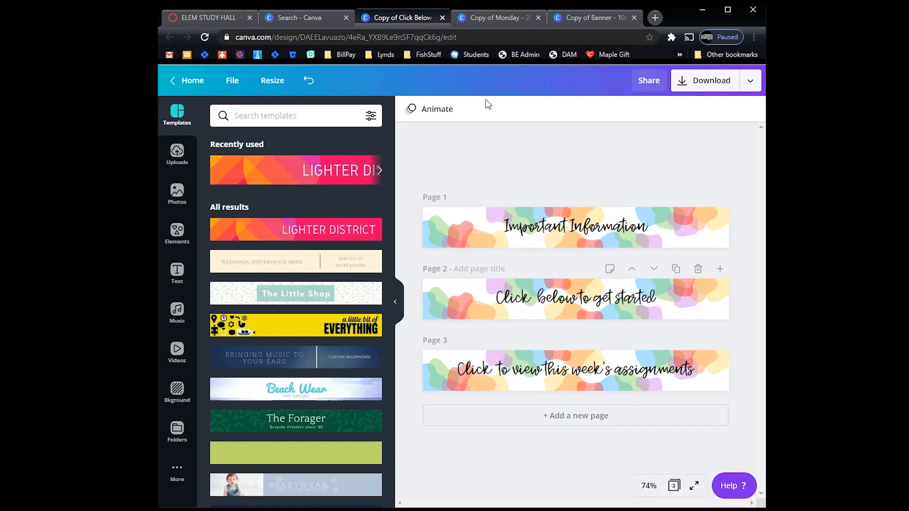
left_click(279, 81)
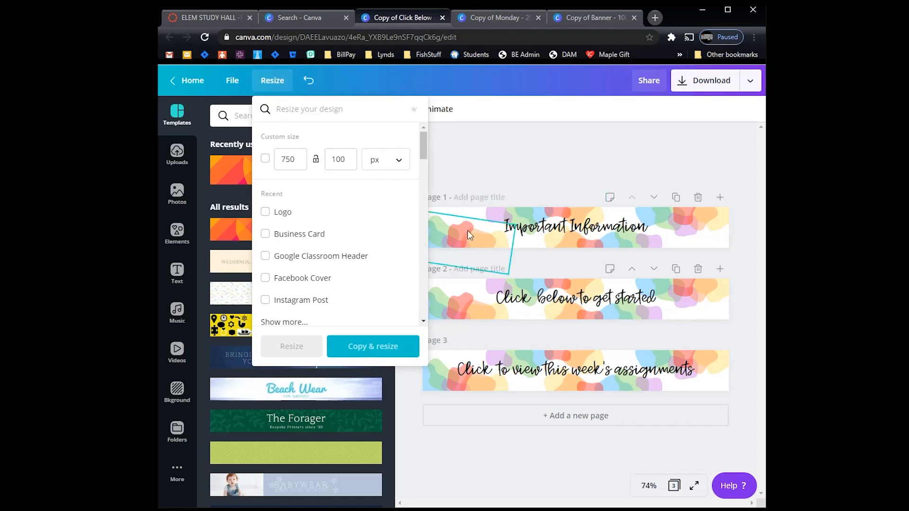
left_click(563, 184)
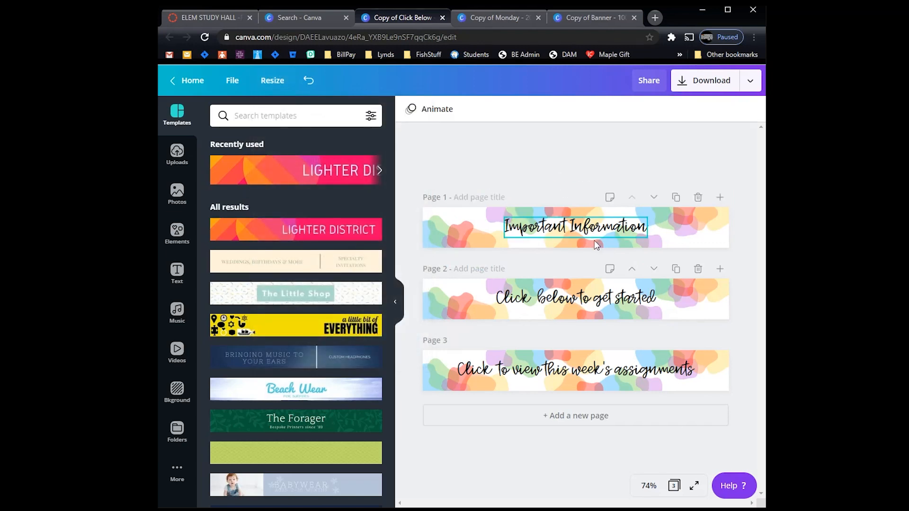
Try a duplicate of the "Important Information" page reworded as "Click below", and delete that copy.
left_click(676, 198)
left_click(641, 257)
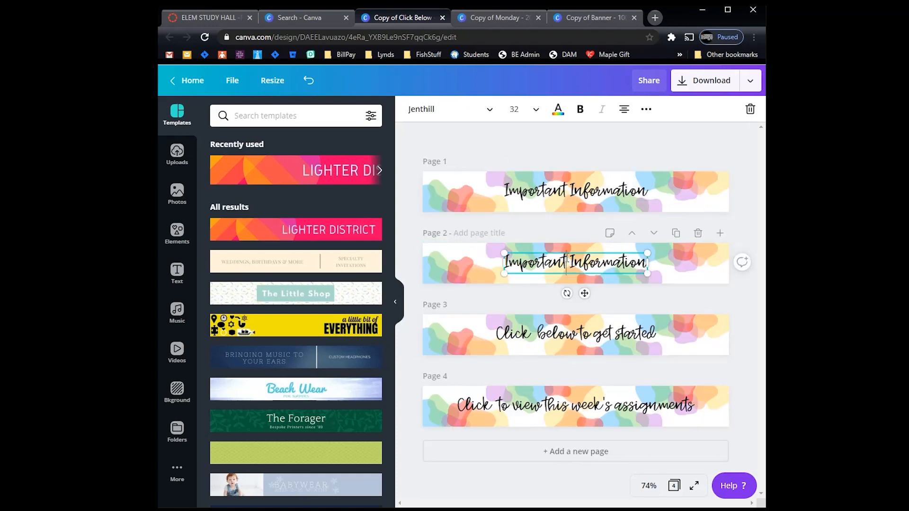
left_click_drag(640, 258, 494, 263)
key("BackSpace")
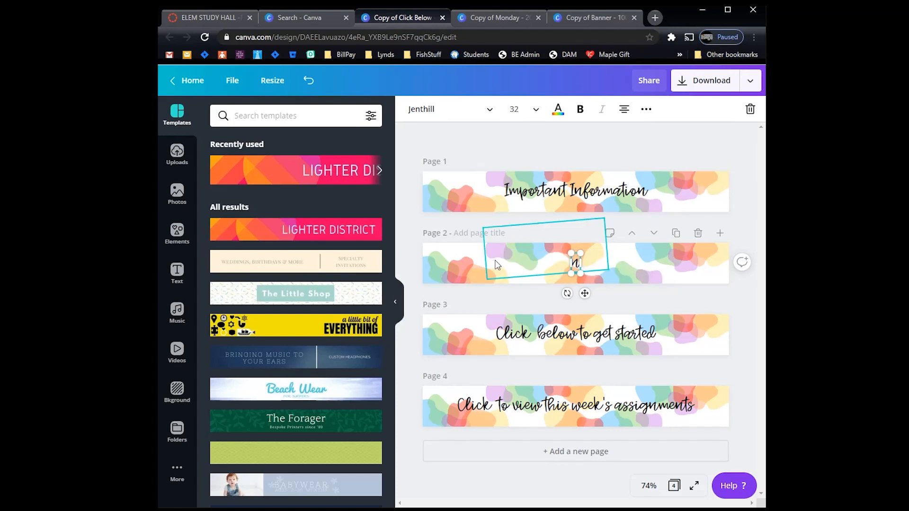
key("BackSpace")
type("CL")
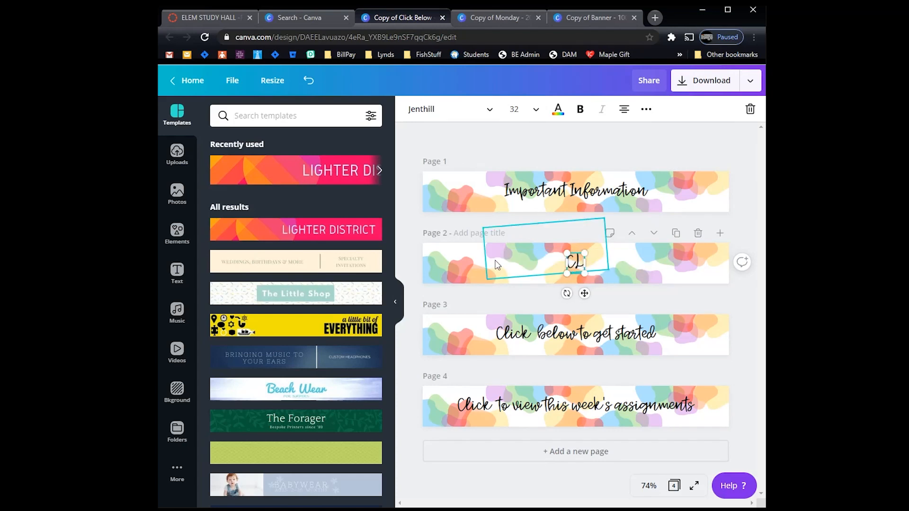
key("BackSpace")
type("lcik")
key("BackSpace")
key("BackSpace")
key("BackSpace")
key("BackSpace")
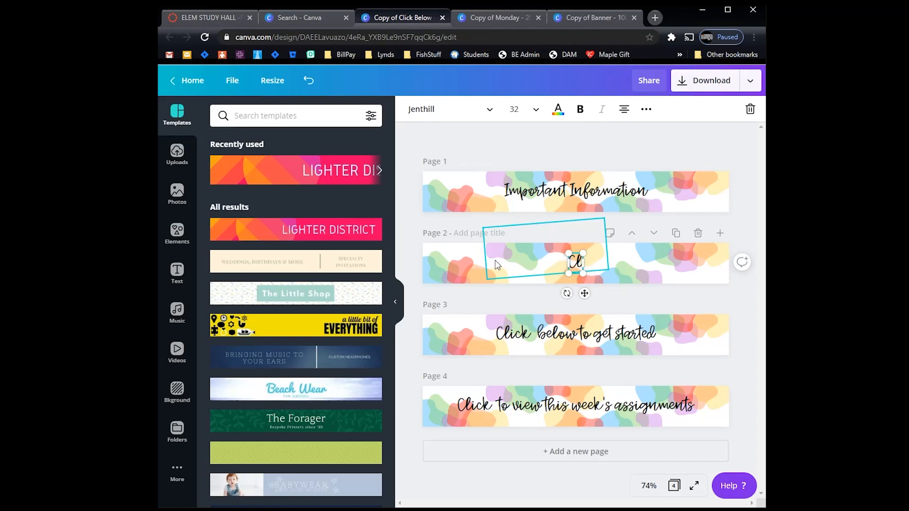
type("ick below")
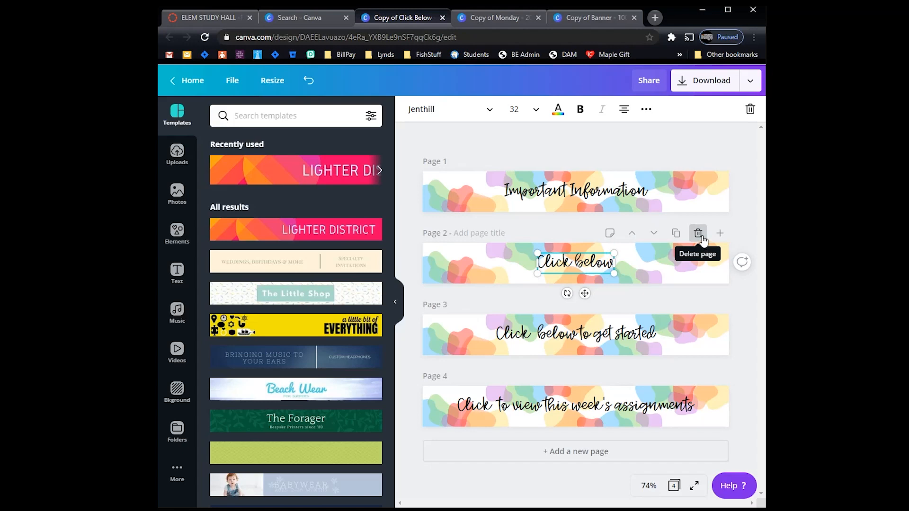
left_click(699, 233)
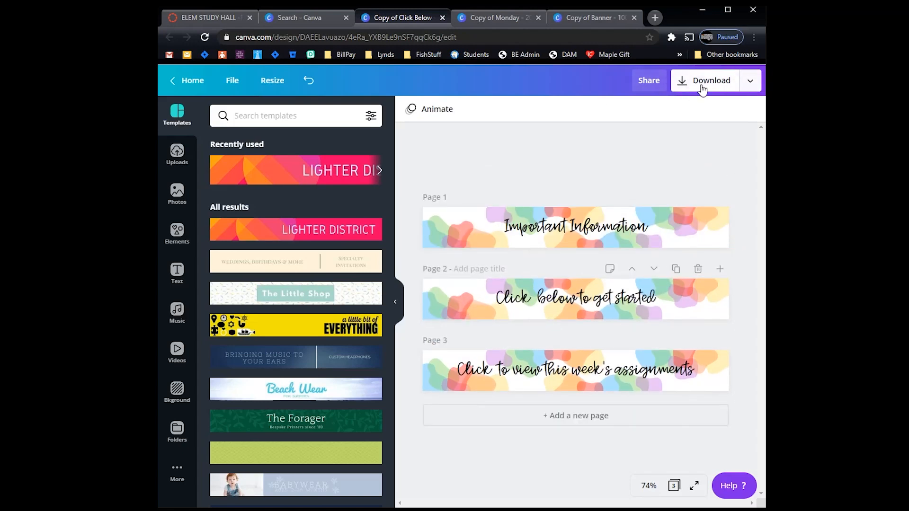
Download all pages of the Click Below design as compressed PNG files and return to editing.
left_click(751, 81)
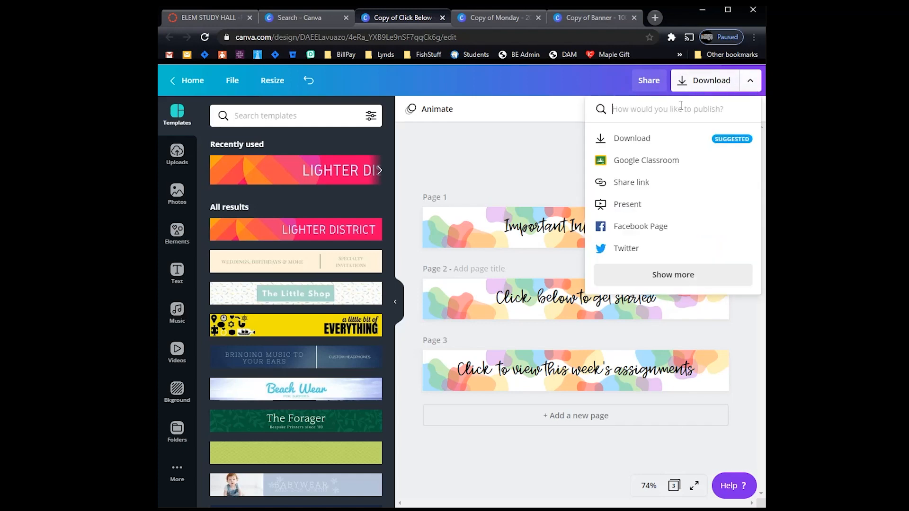
left_click(652, 148)
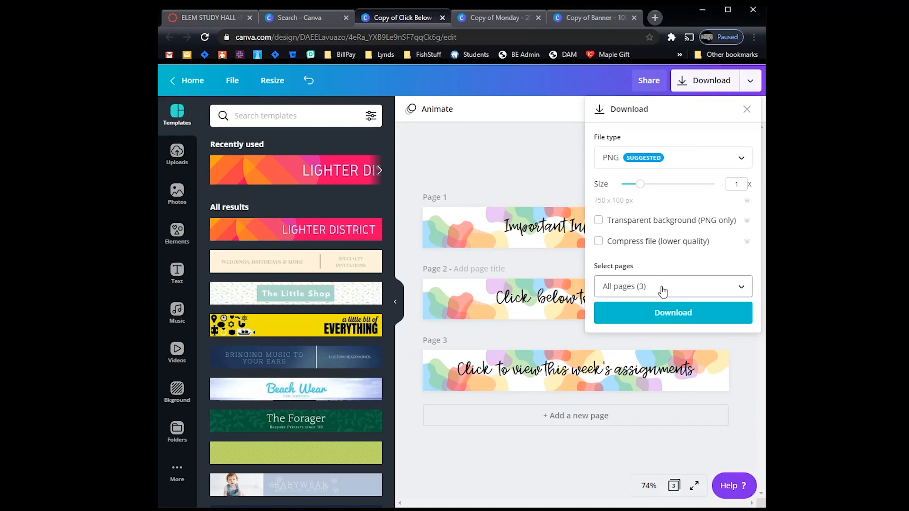
left_click(599, 242)
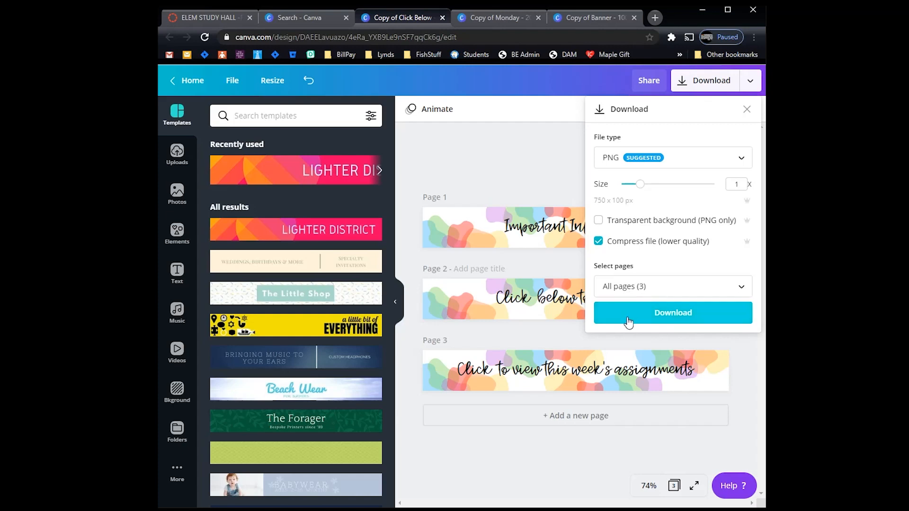
left_click(692, 318)
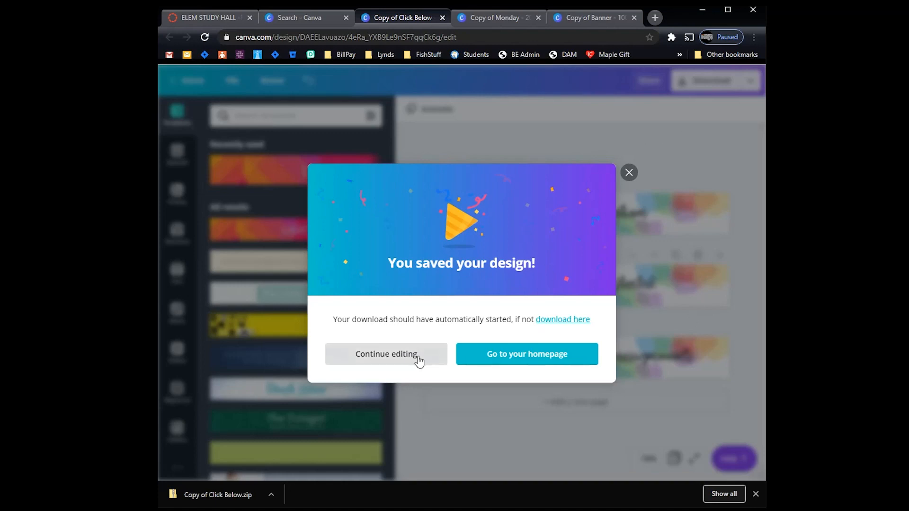
left_click(400, 362)
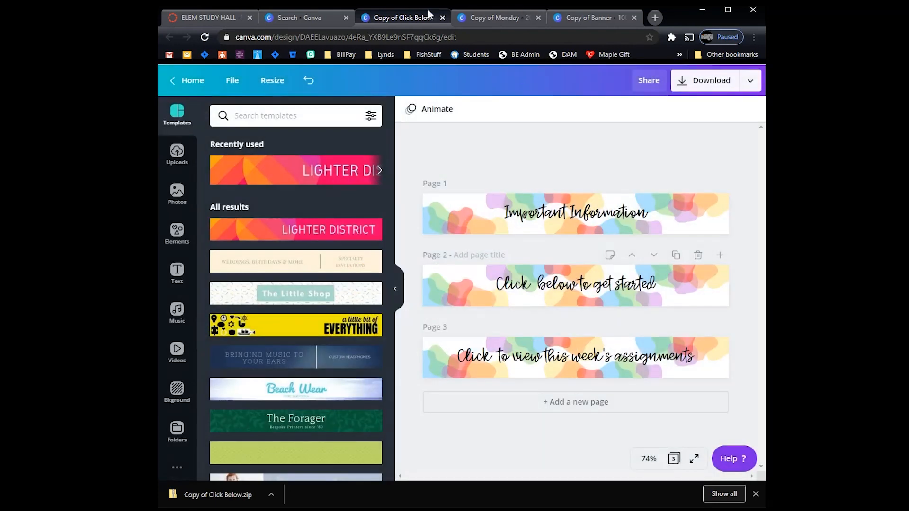
Open the Copy of Monday design and check its custom size in the resize options.
left_click(501, 19)
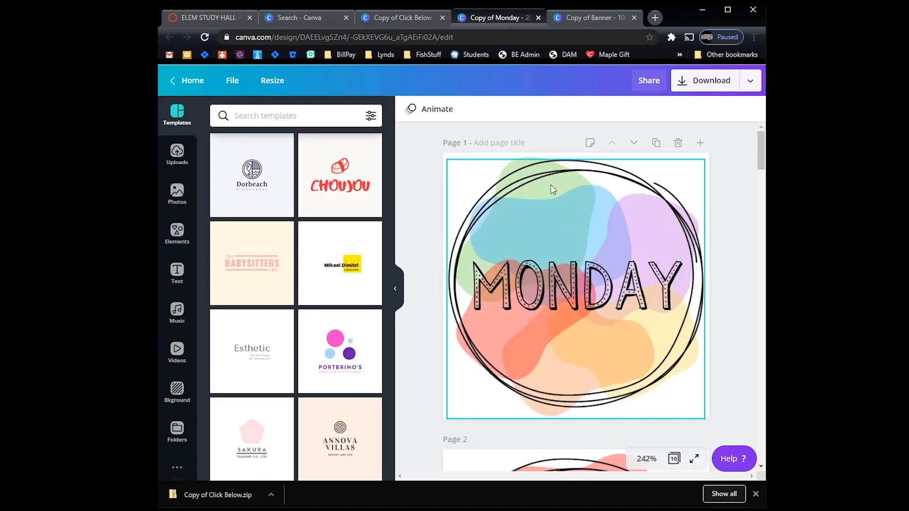
left_click(283, 81)
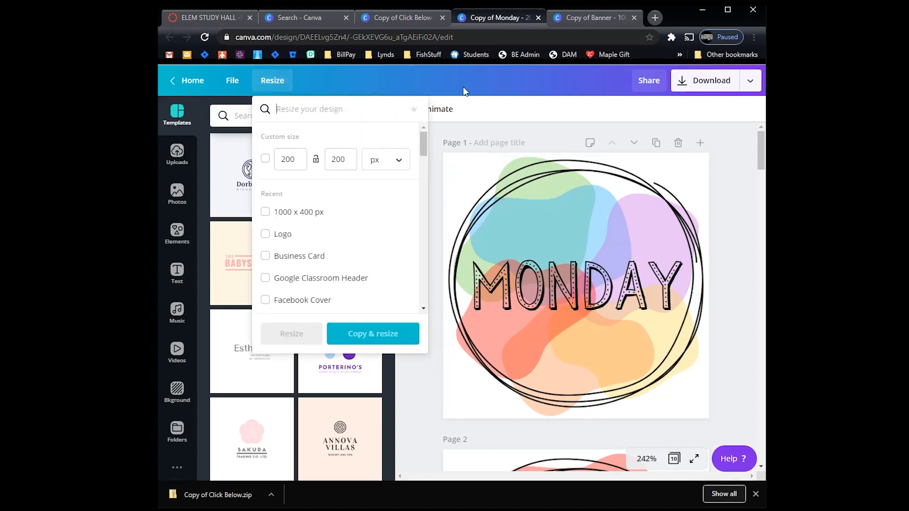
left_click(479, 108)
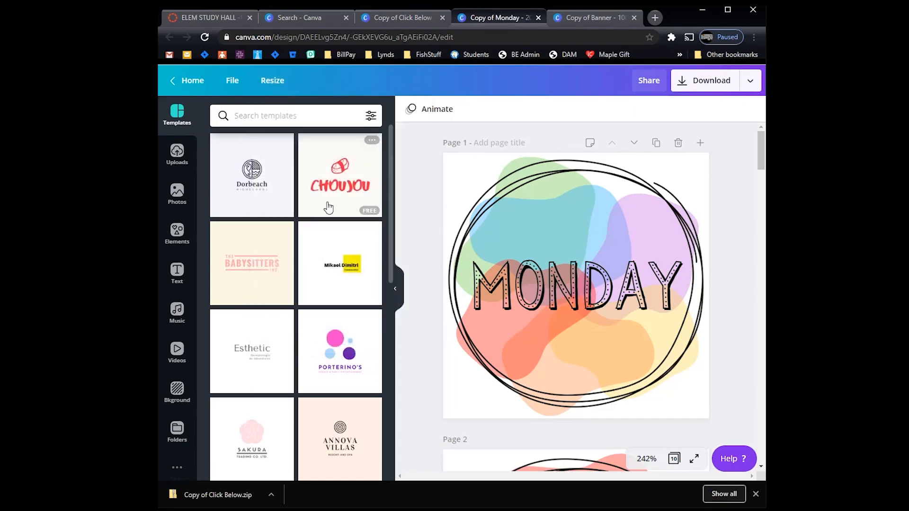
Browse the templates for the Monday design, search them for "circle", and look over the design's weekday pages.
scroll(324, 217, "down", 5)
scroll(324, 217, "down", 5)
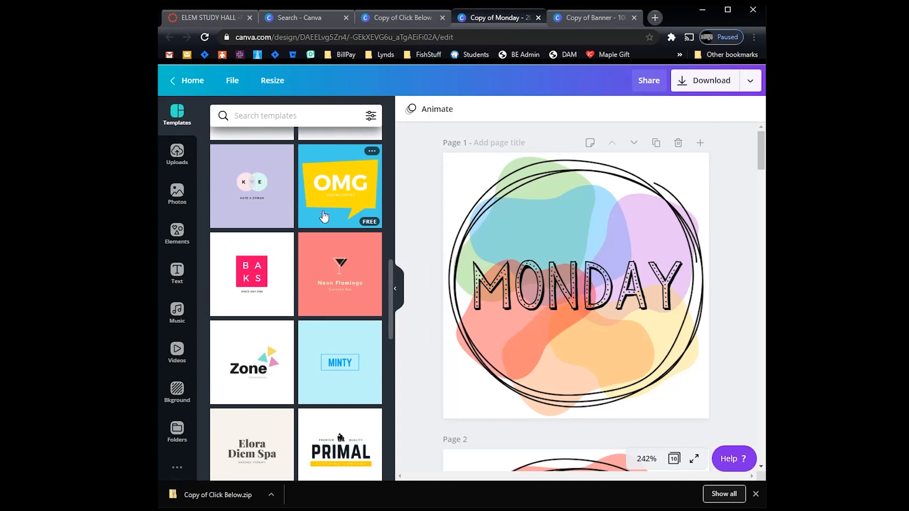
scroll(324, 216, "down", 5)
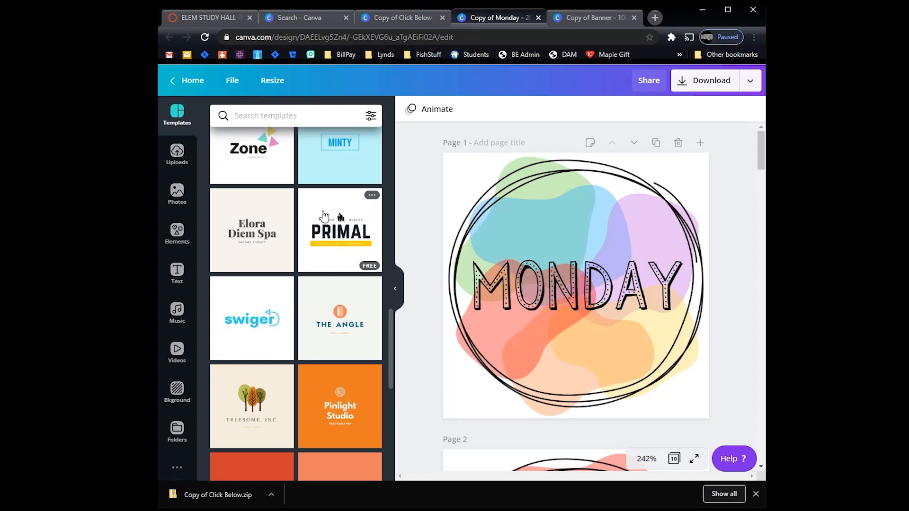
scroll(324, 216, "down", 5)
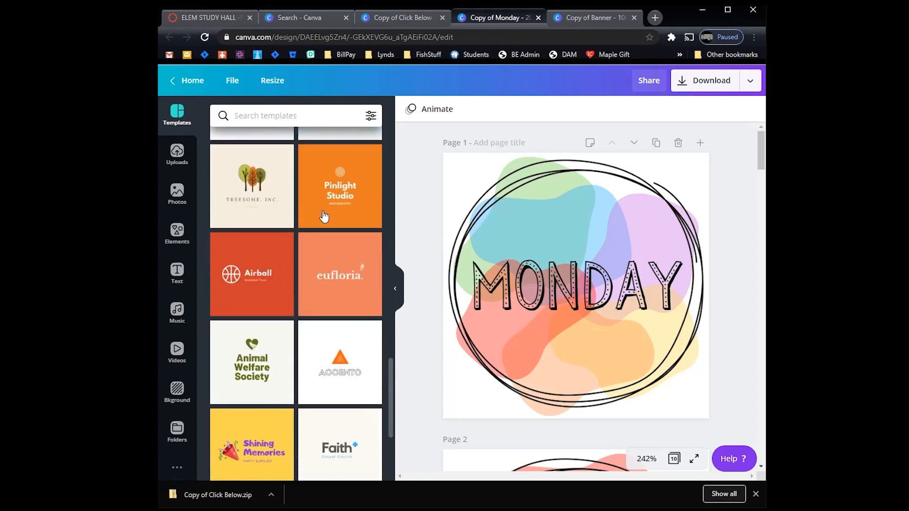
left_click(253, 114)
type("cirlce")
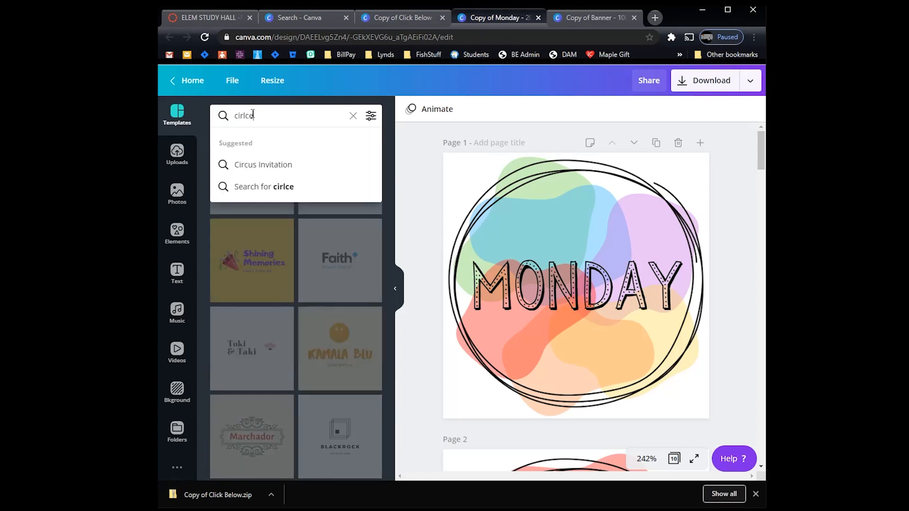
key("BackSpace")
key("BackSpace")
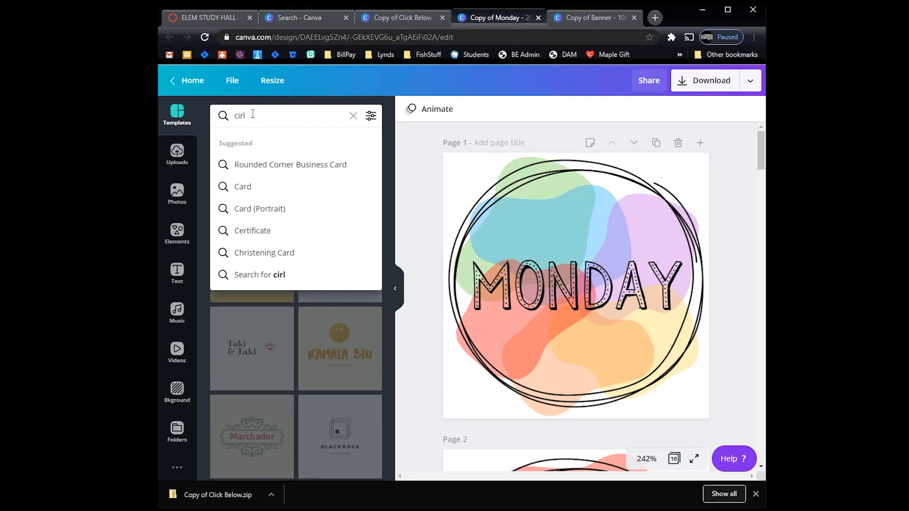
key("BackSpace")
type("cle")
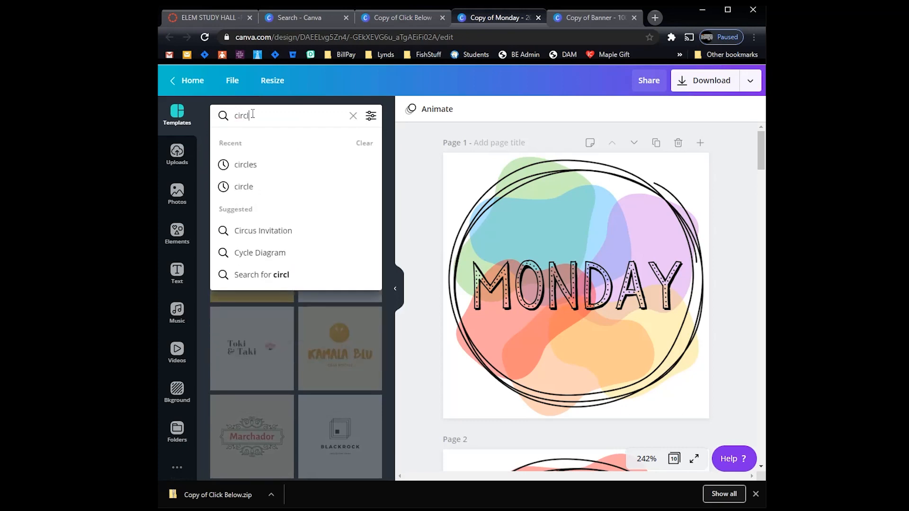
key("Return")
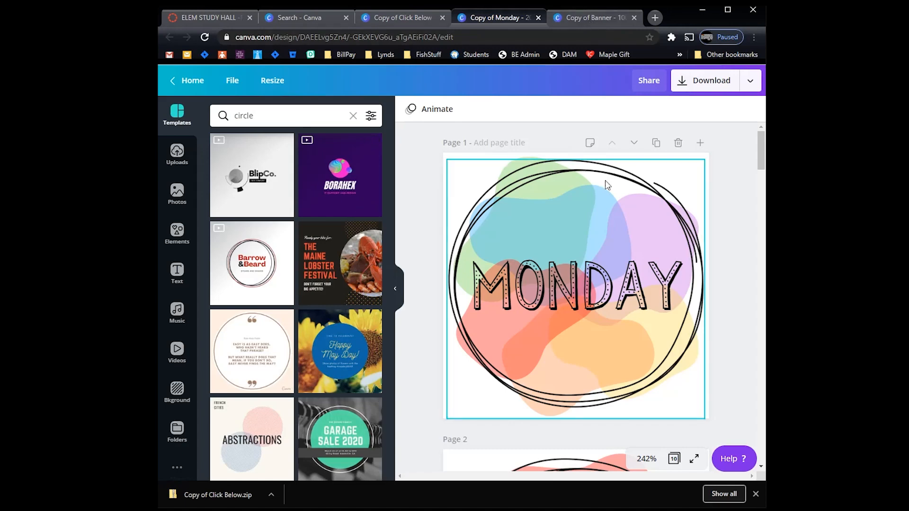
scroll(613, 190, "down", 12)
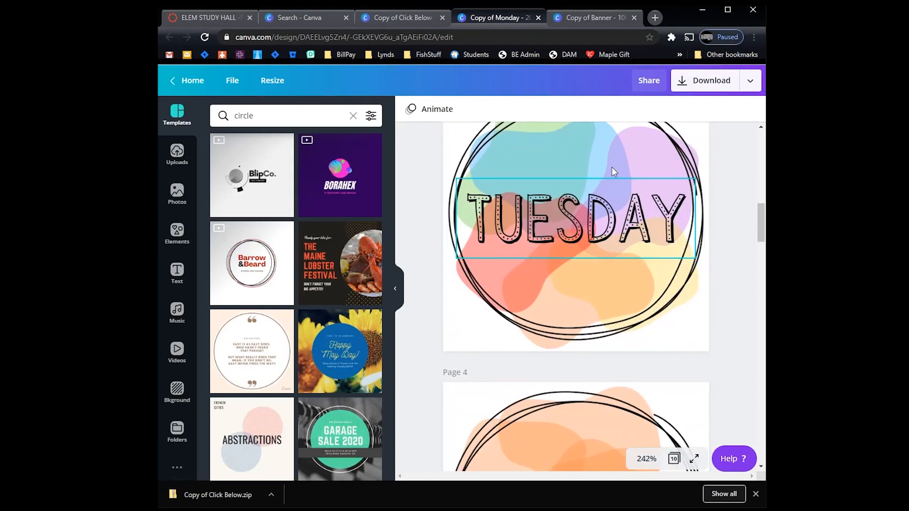
Open the Copy of Banner design, review its subject pages, and check its custom size in the resize options.
left_click(607, 19)
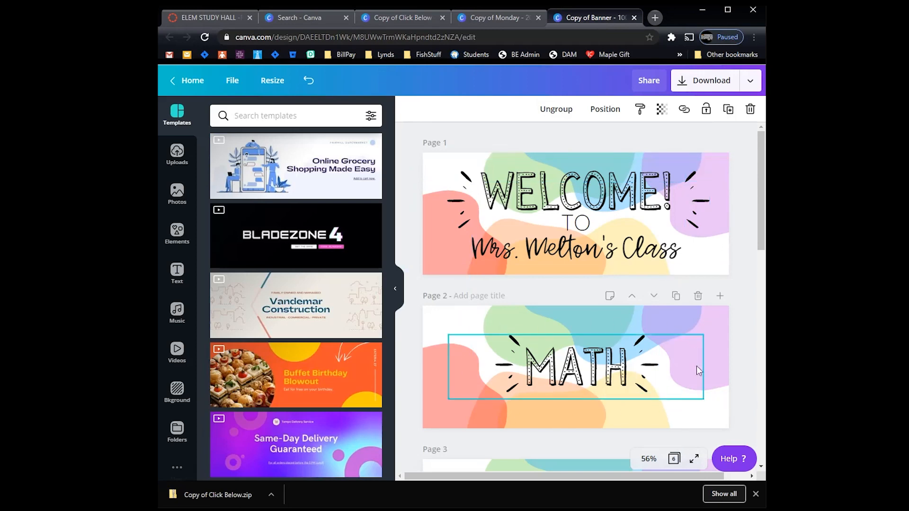
scroll(661, 378, "down", 2)
scroll(661, 381, "down", 8)
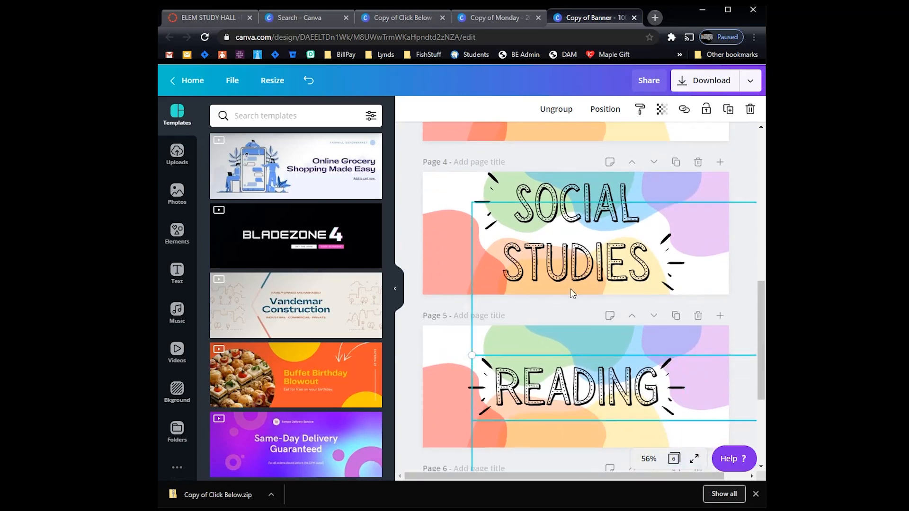
scroll(563, 355, "up", 10)
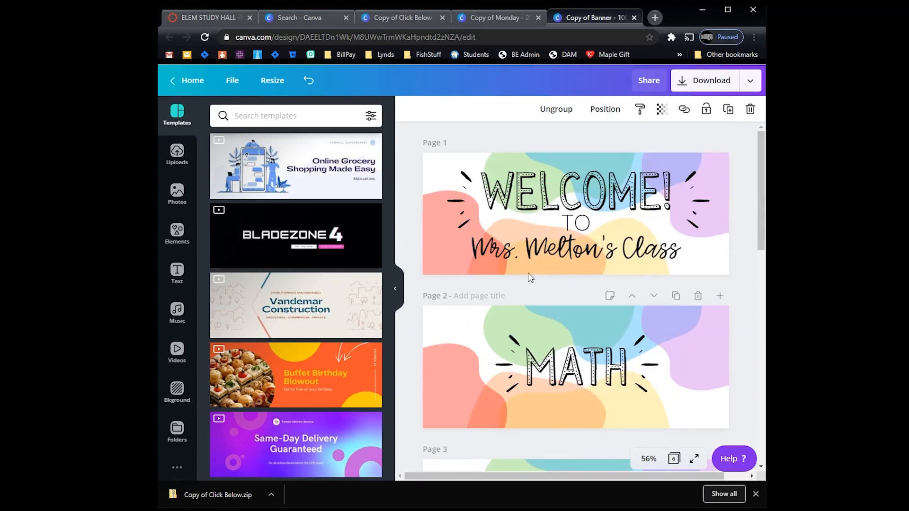
left_click(273, 81)
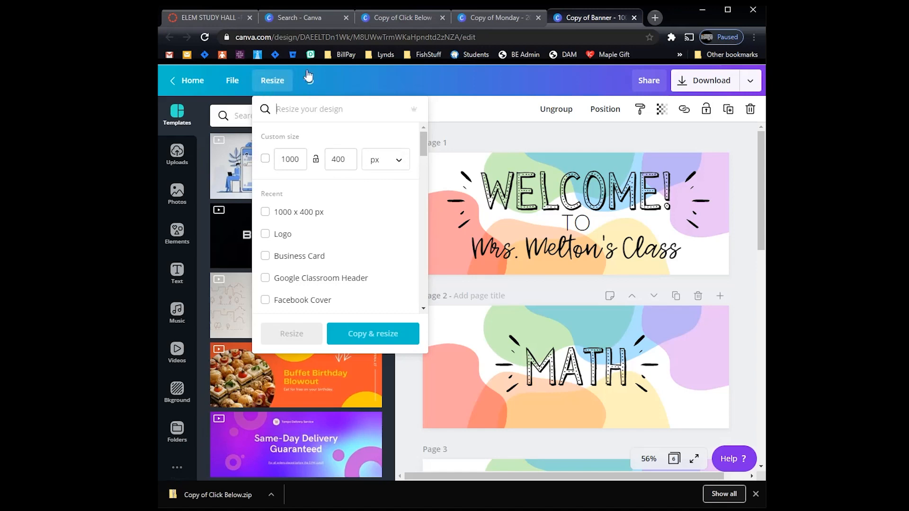
left_click(476, 81)
Download all six pages of the Copy of Banner design as compressed PNG files.
left_click(751, 86)
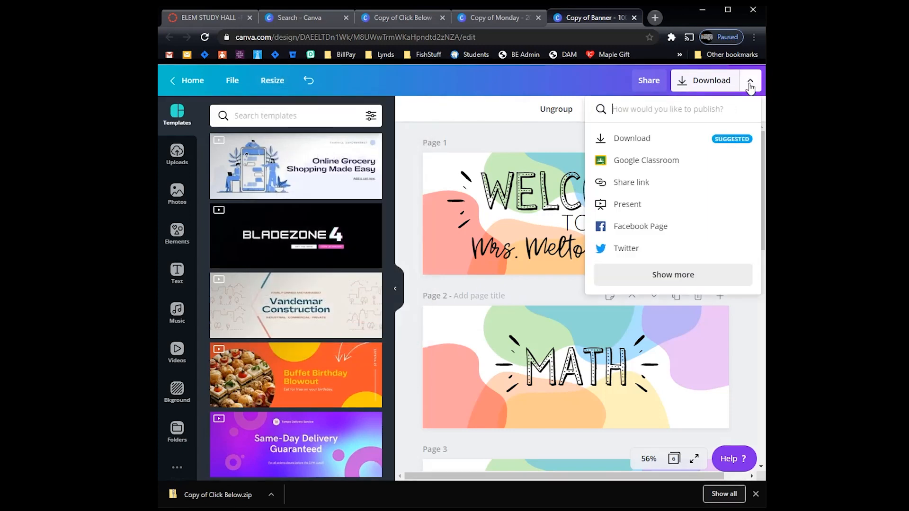
left_click(693, 144)
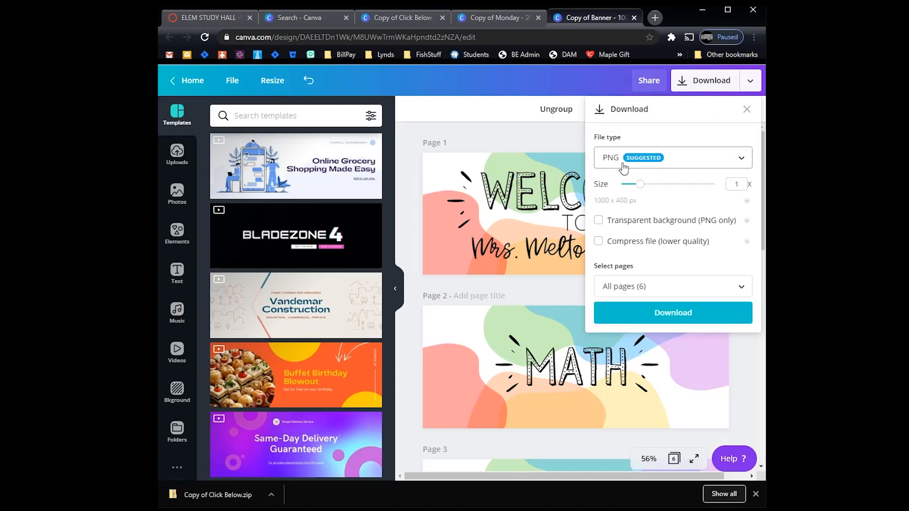
left_click(599, 241)
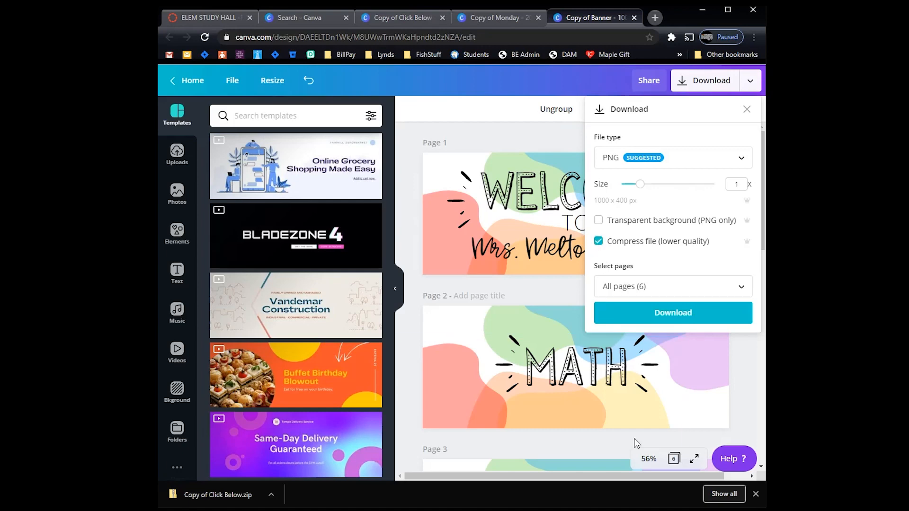
left_click(669, 313)
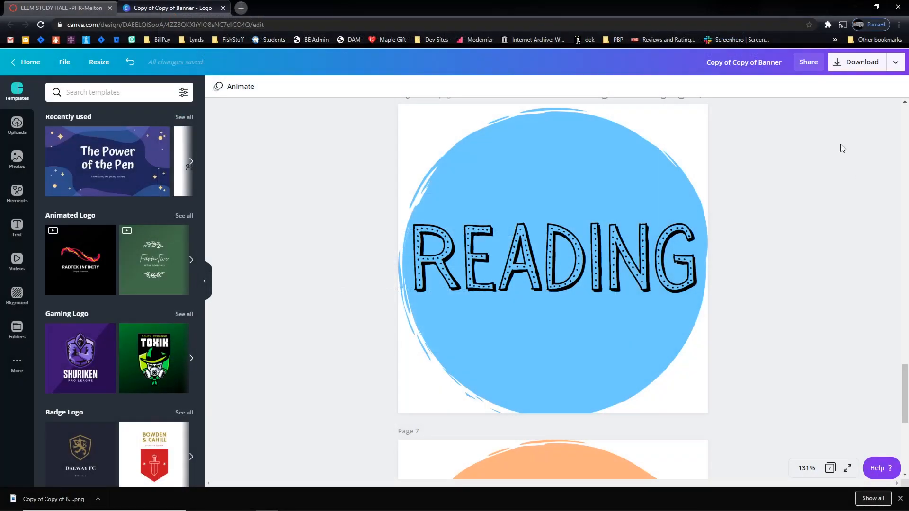
Switch to File Explorer's Downloads folder and extract the Copy of Monday zip to its default destination.
mouse_move(299, 508)
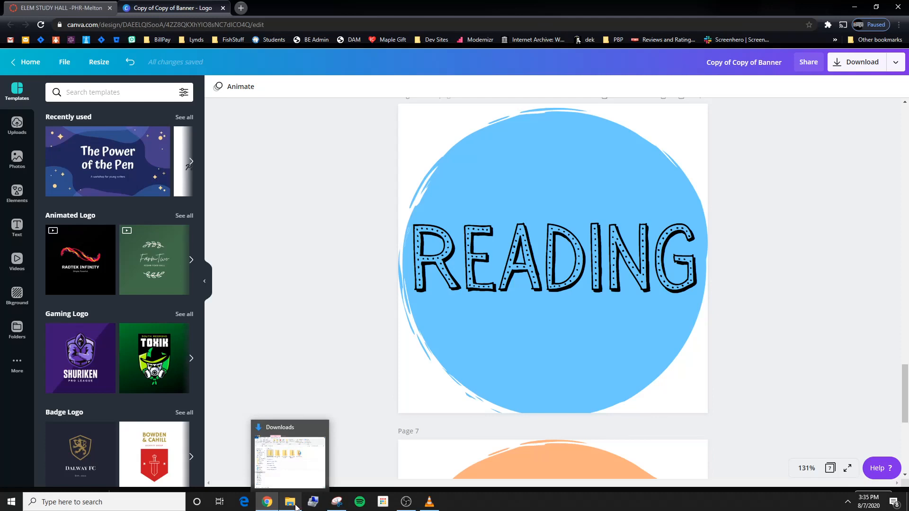
left_click(284, 470)
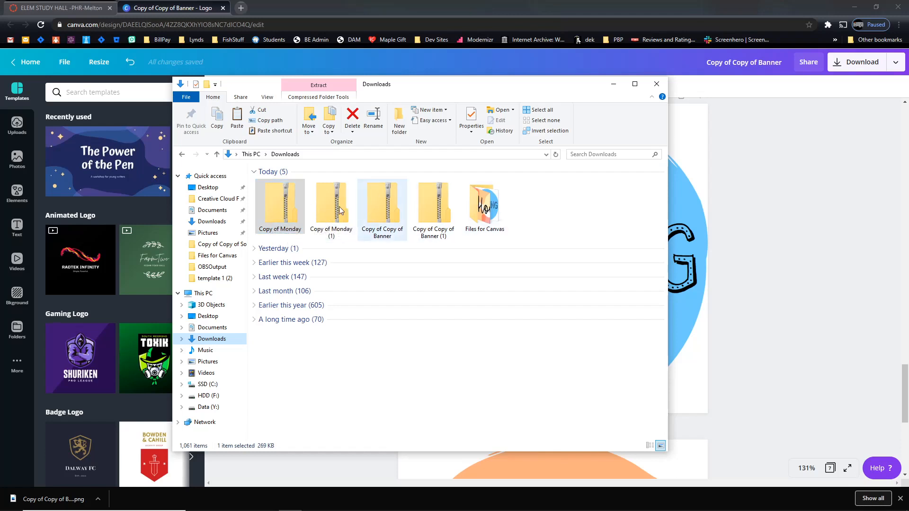
double_click(286, 201)
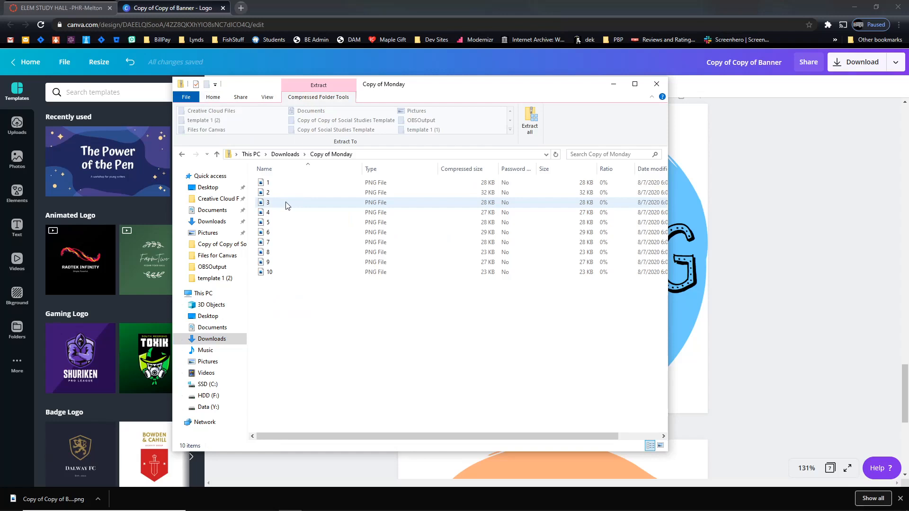
left_click(530, 122)
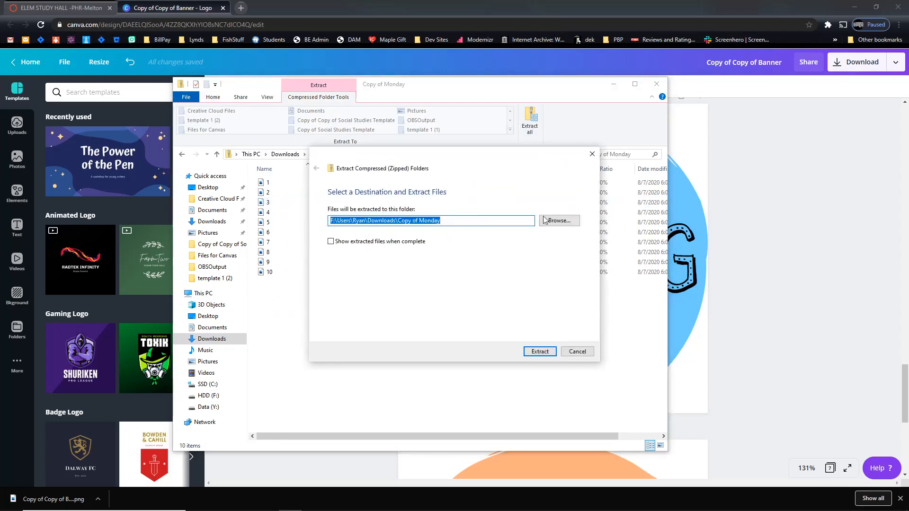
left_click(548, 353)
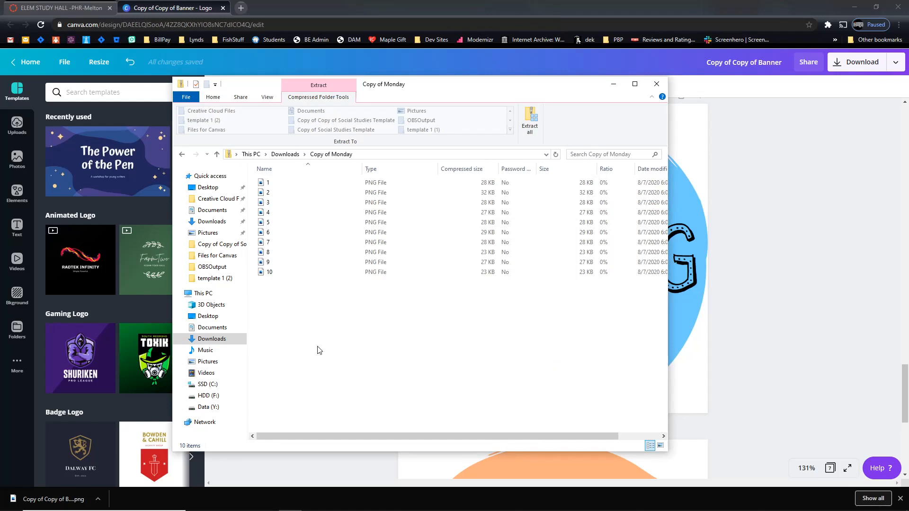
Open the extracted Copy of Monday folder in Downloads and rename the Monday image as "Monday Button".
left_click(218, 340)
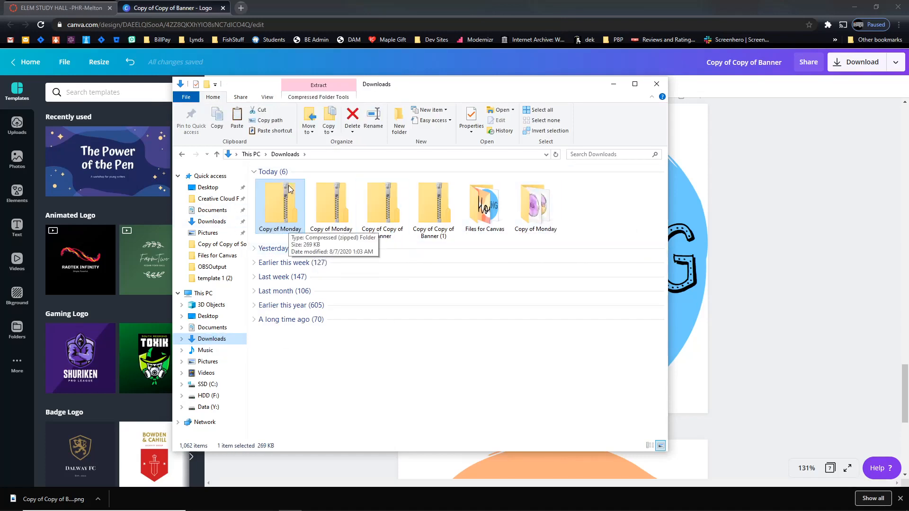
double_click(539, 214)
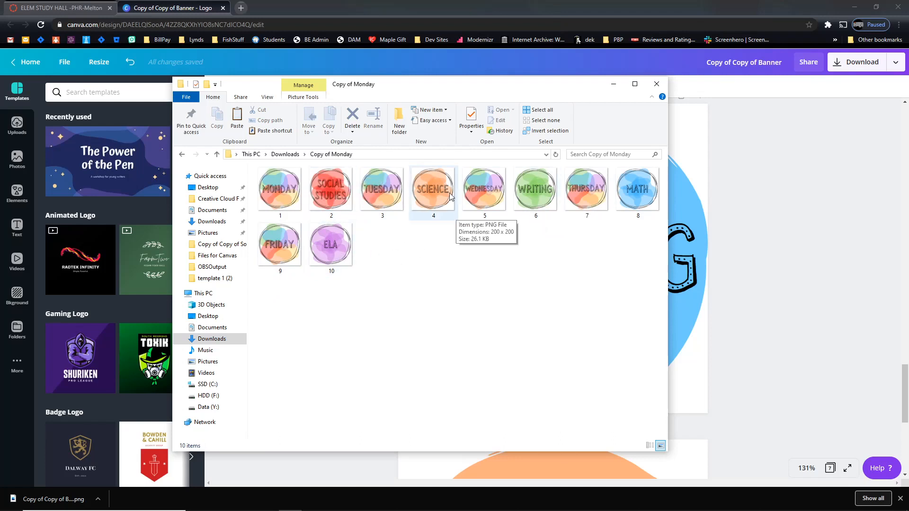
left_click(281, 218)
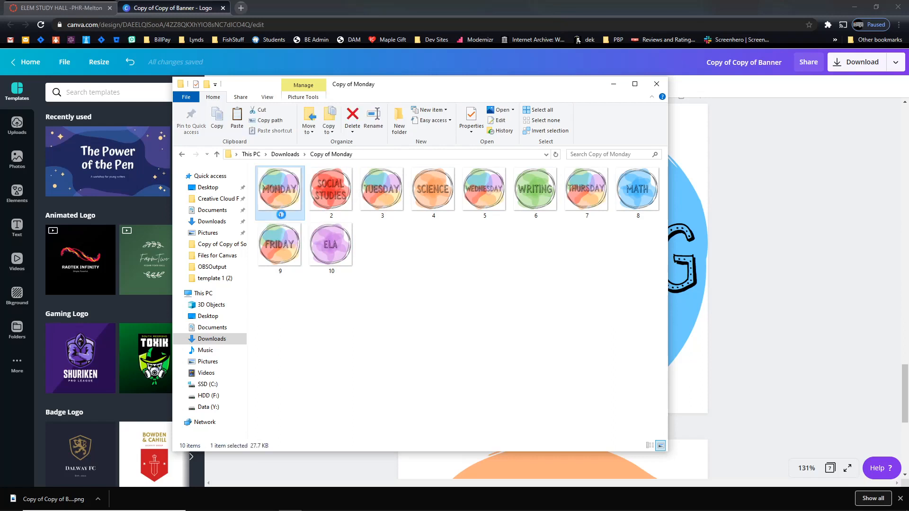
left_click(375, 124)
type("Mop")
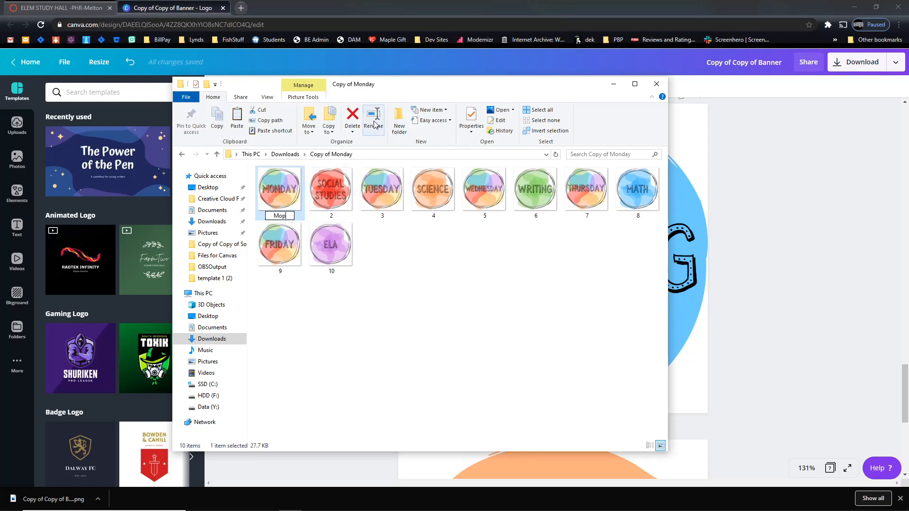
key("BackSpace")
type("nday Button")
key("Return")
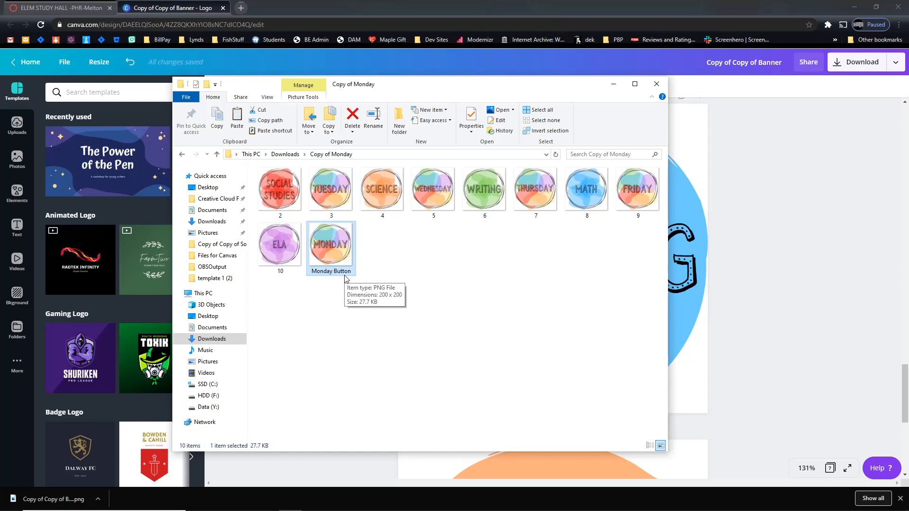
Open the Files for Canvas folder and look over its named banner, button and header images.
left_click(217, 257)
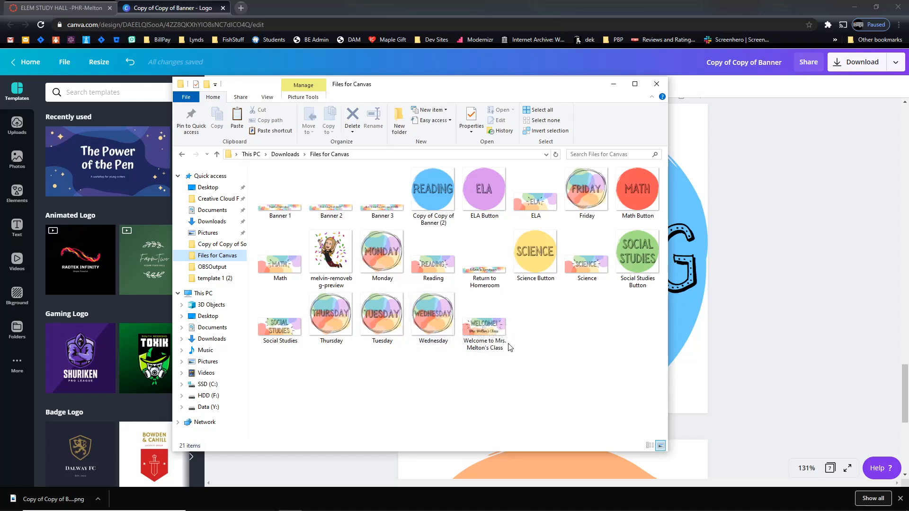
left_click(476, 347)
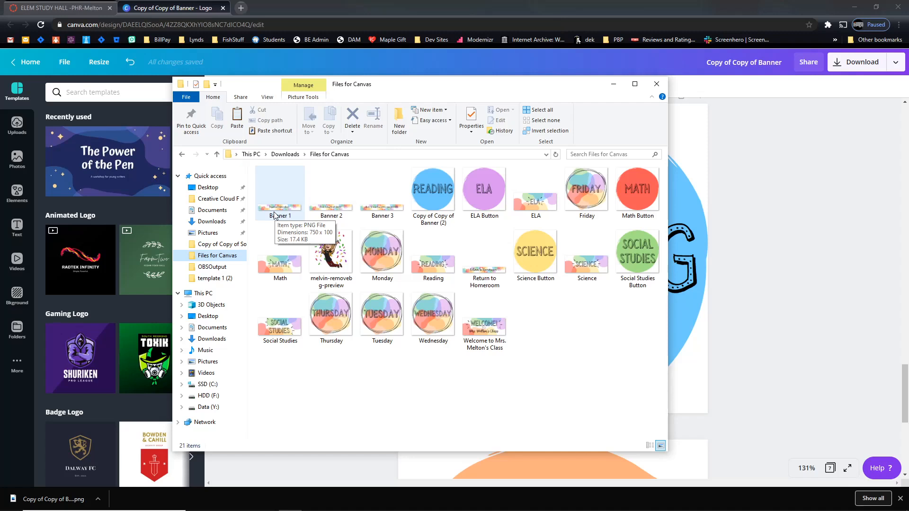
Switch to Canvas in the browser and open the personal files of the account.
left_click(53, 10)
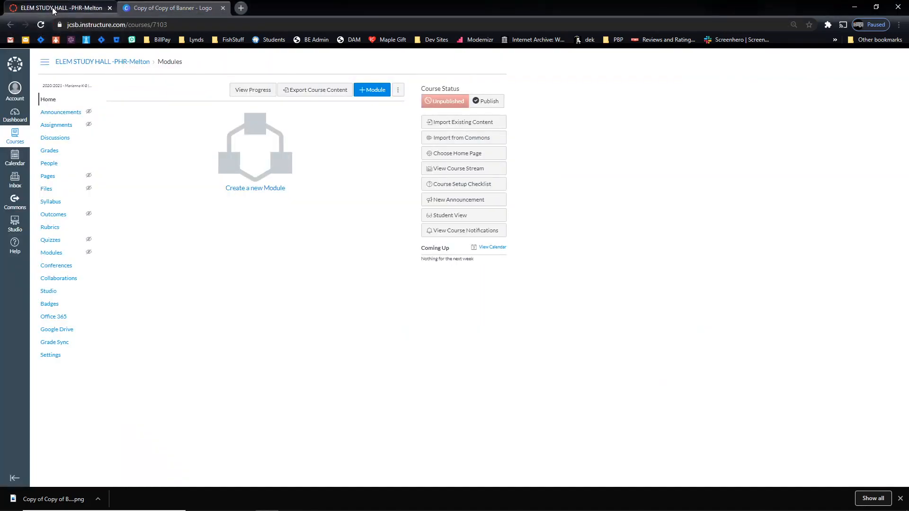
left_click(18, 112)
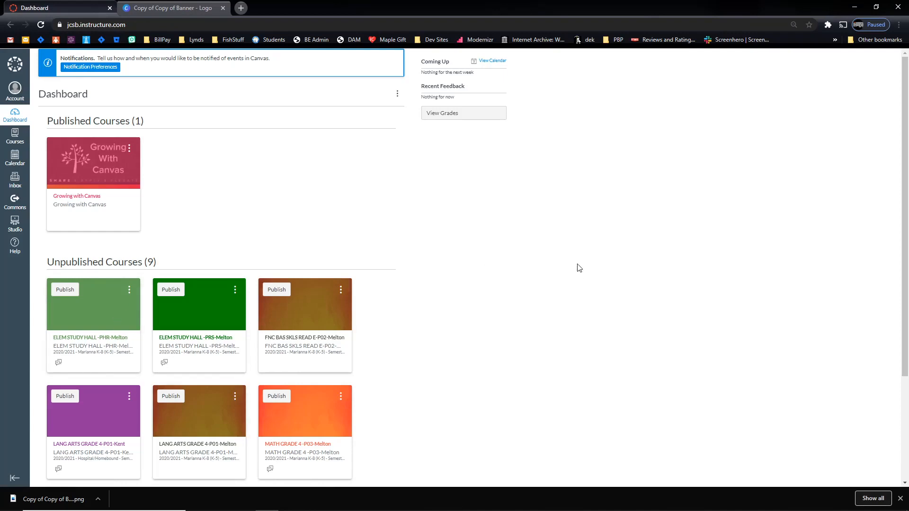
left_click(19, 103)
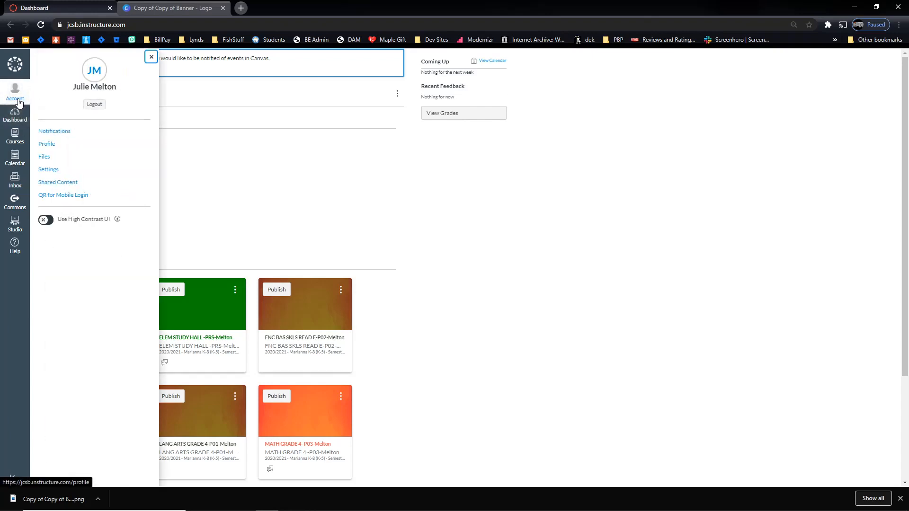
left_click(45, 158)
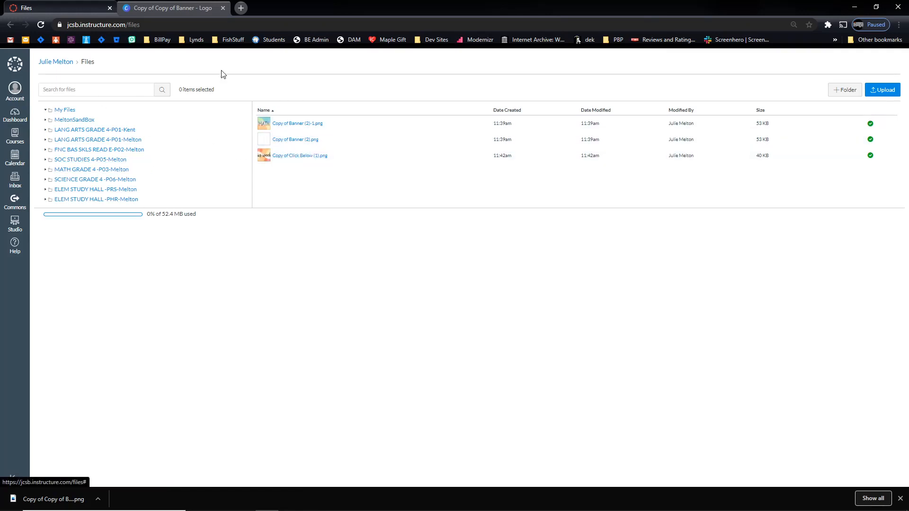
Create a folder named "New Course" in the personal files and open it.
left_click(848, 95)
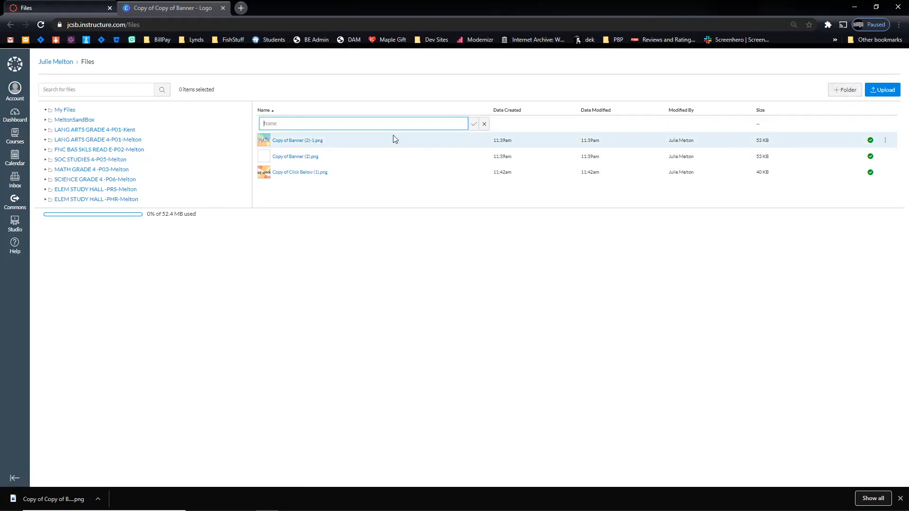
type("New Course")
left_click(393, 206)
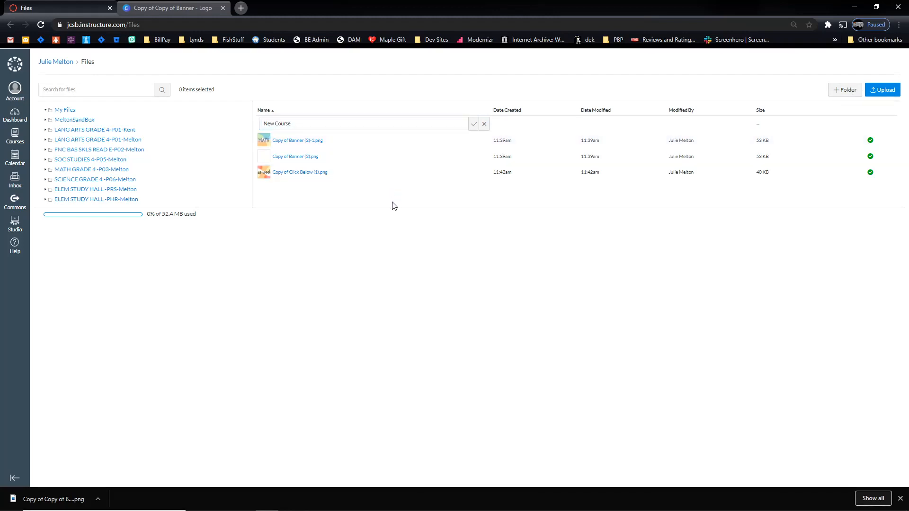
left_click(474, 125)
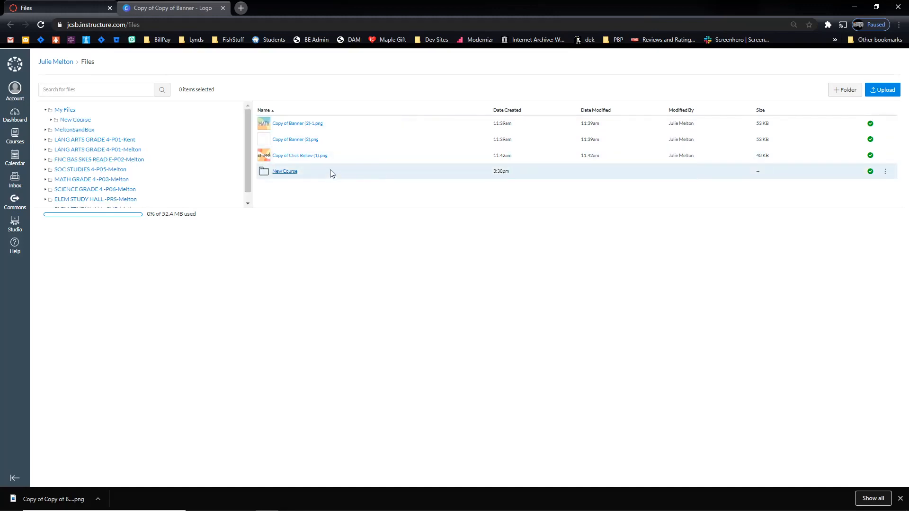
left_click(284, 172)
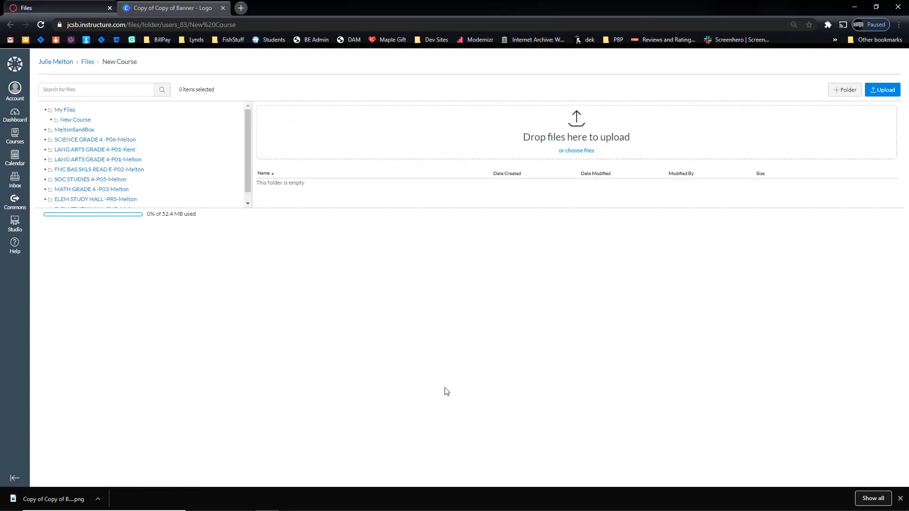
Upload the images from the Files for Canvas folder, except Math Button and Social Studies Button, into the New Course folder.
left_click(294, 505)
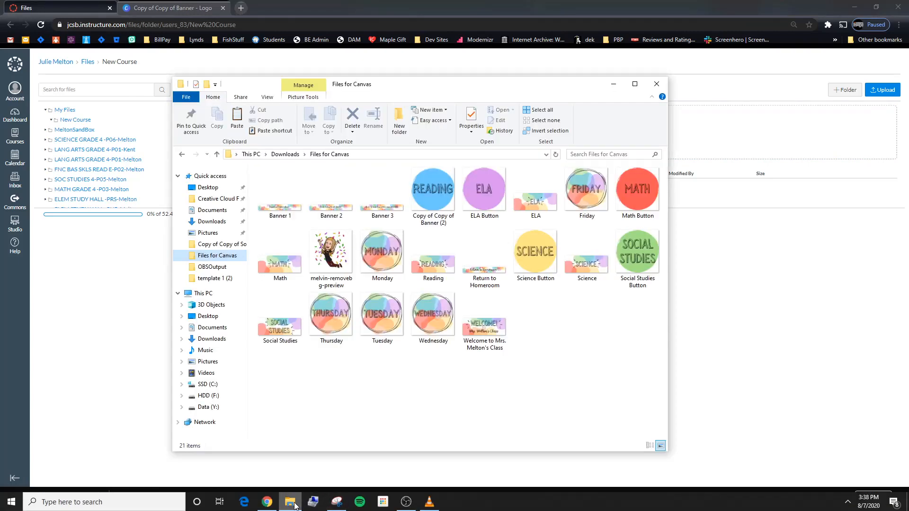
left_click_drag(461, 99, 406, 141)
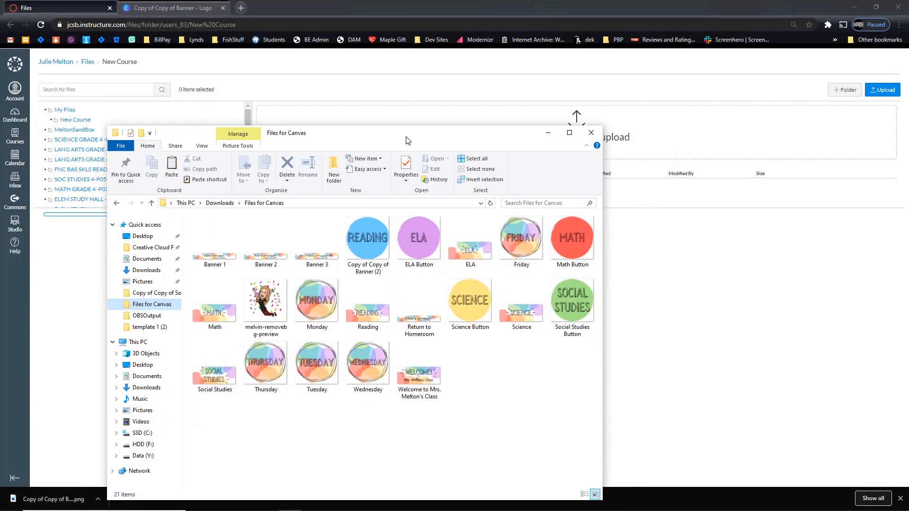
left_click(209, 246)
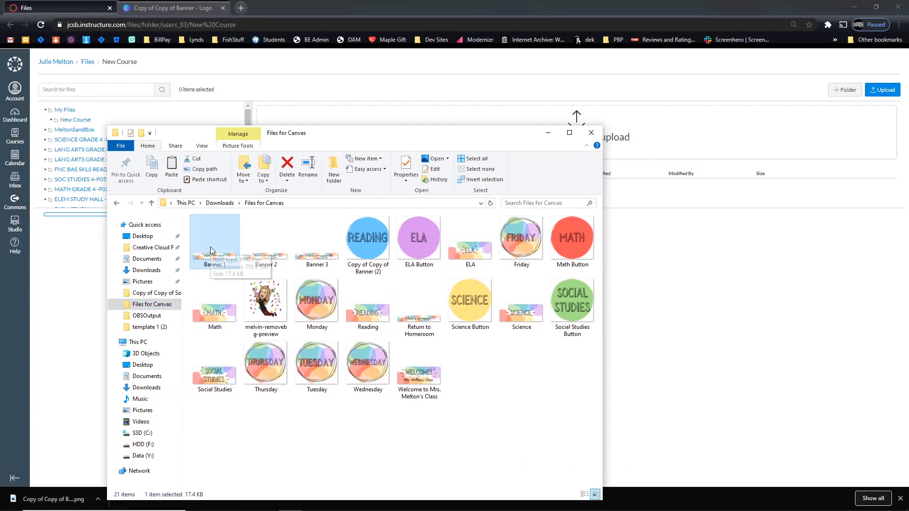
key("shift+Right")
key("Right")
key("shift+Right")
key("shift+Right")
key("shift+Right")
key("shift+Right")
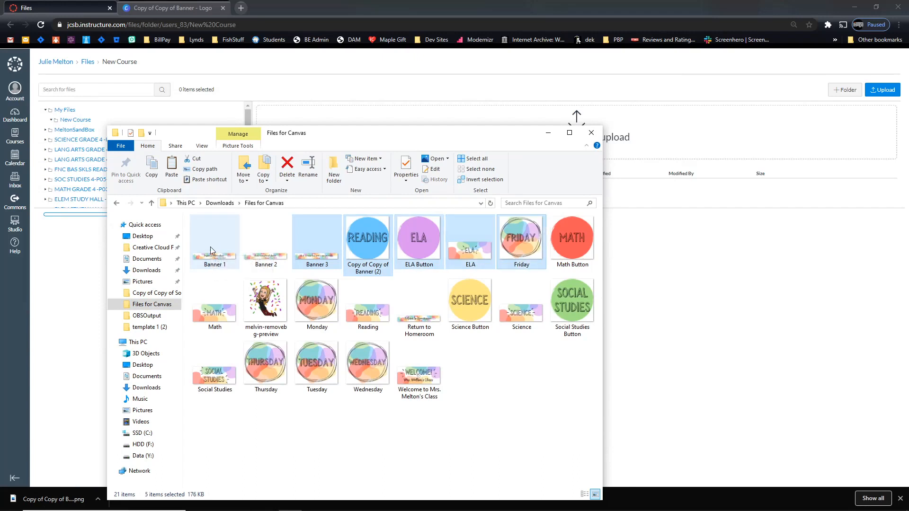
key("shift+Right")
key("shift+Down")
key("shift+Down")
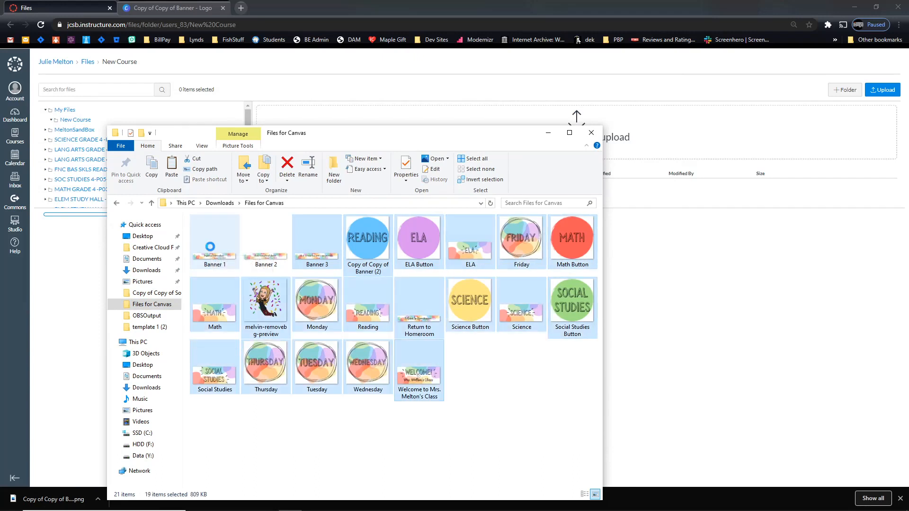
left_click_drag(214, 246, 502, 431)
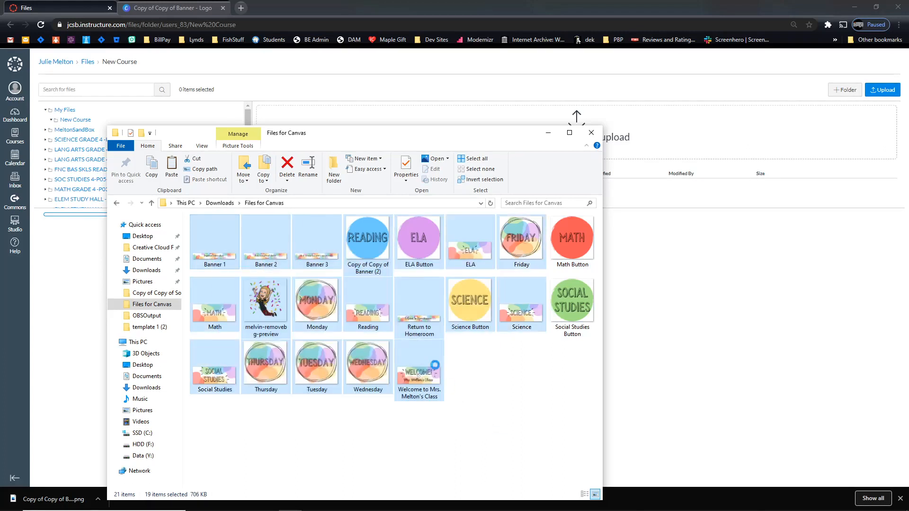
left_click_drag(463, 226, 687, 140)
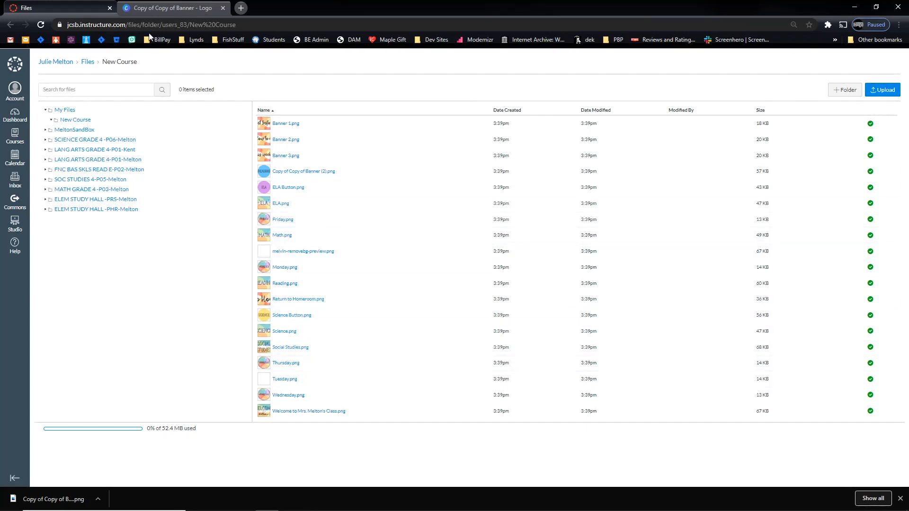
Return to the dashboard and open the ELEM STUDY HALL -PHR course among the unpublished courses.
left_click(14, 113)
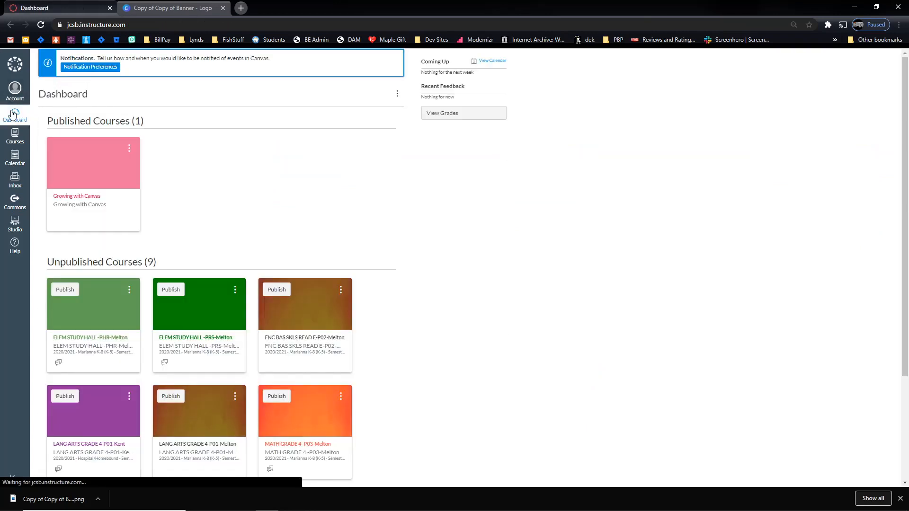
scroll(488, 206, "down", 2)
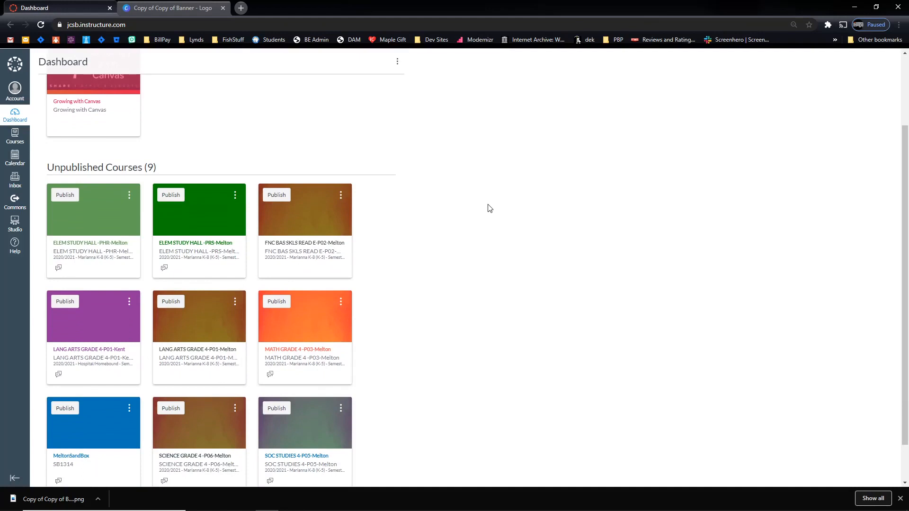
scroll(490, 208, "down", 1)
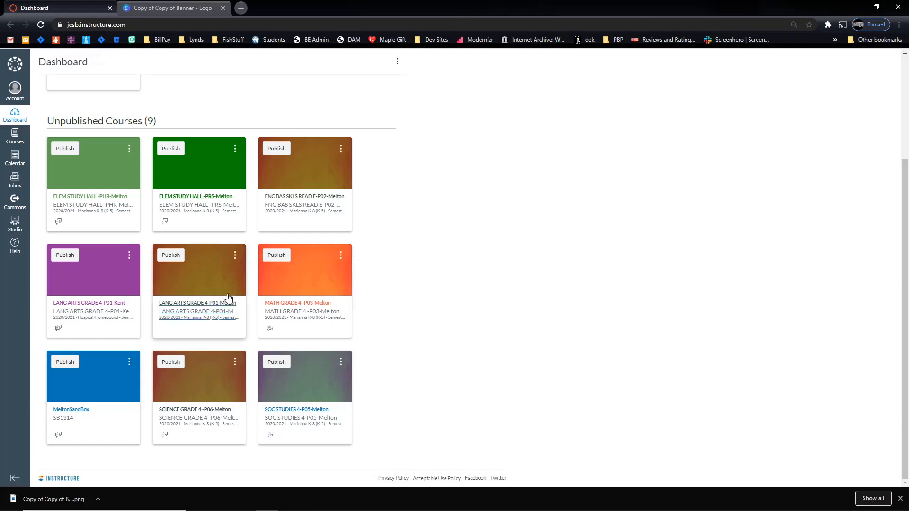
left_click(80, 201)
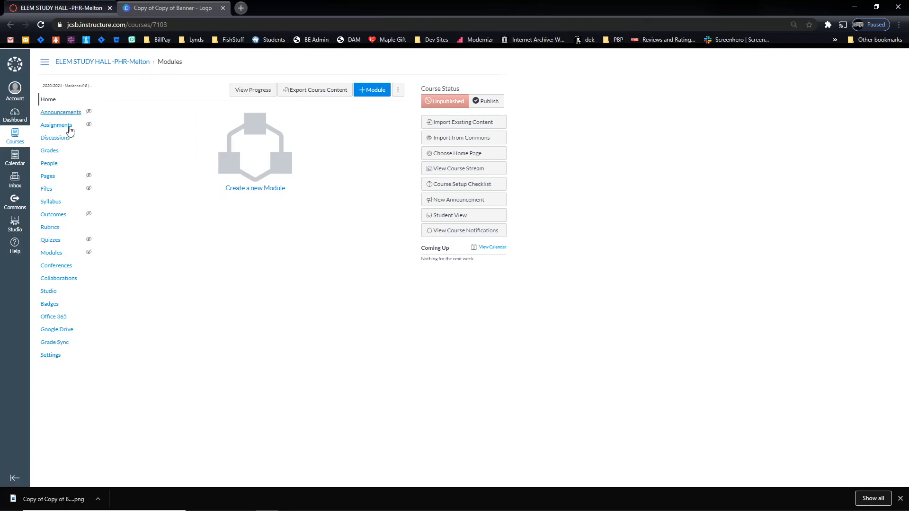
Create a new page in the course and title it with the teacher's name followed by "4th Grade".
left_click(55, 180)
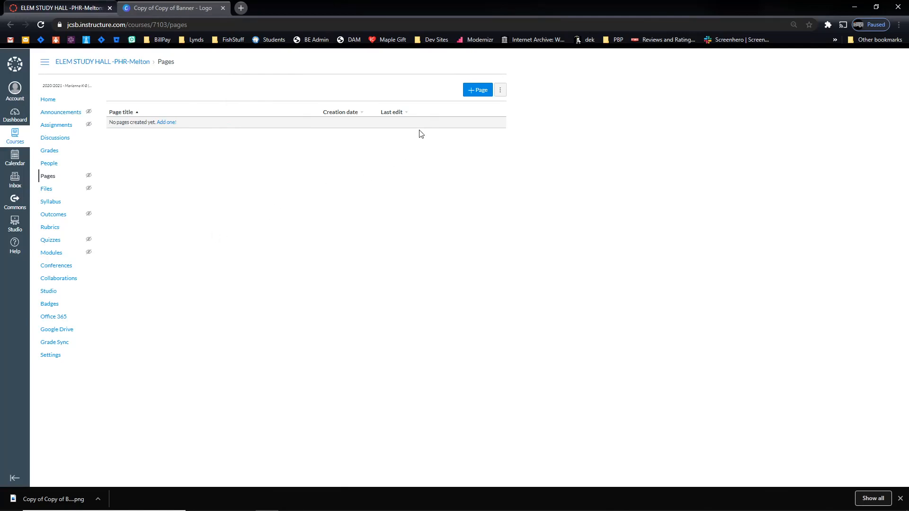
left_click(473, 91)
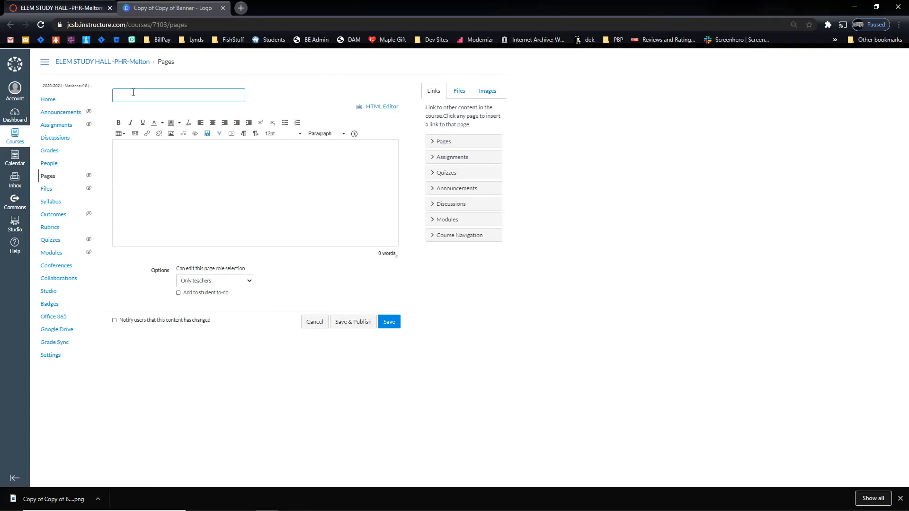
type("Mrs. Melton's 4th Grade")
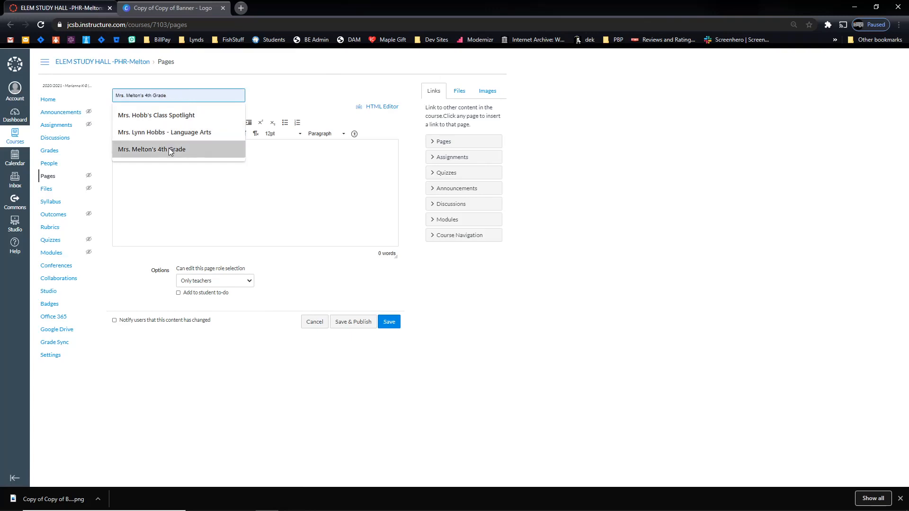
left_click(169, 148)
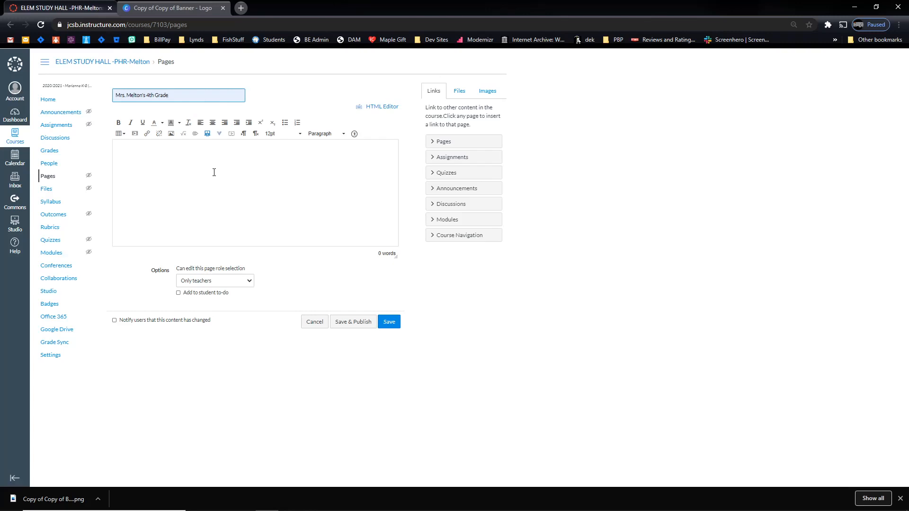
Start inserting an image in the page body and choose the welcome banner from the New Course folder in My files.
left_click(172, 138)
left_click(172, 137)
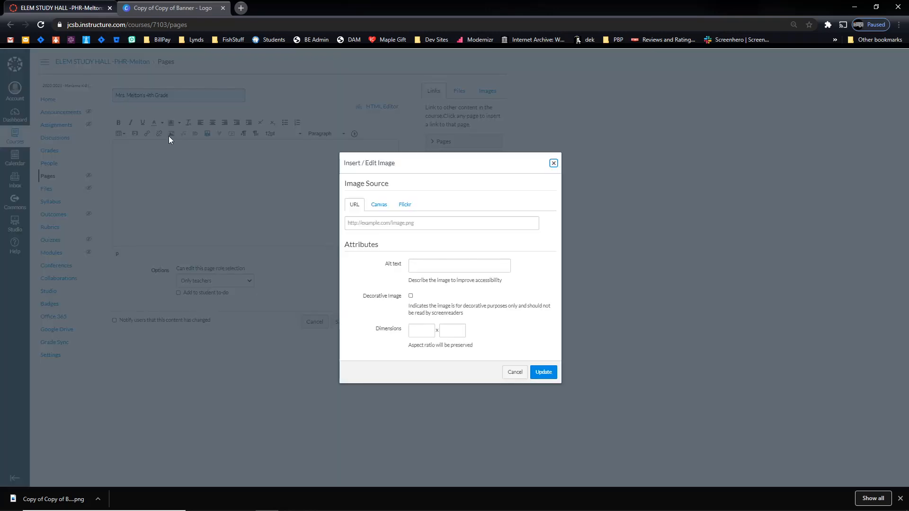
left_click(388, 207)
left_click(384, 255)
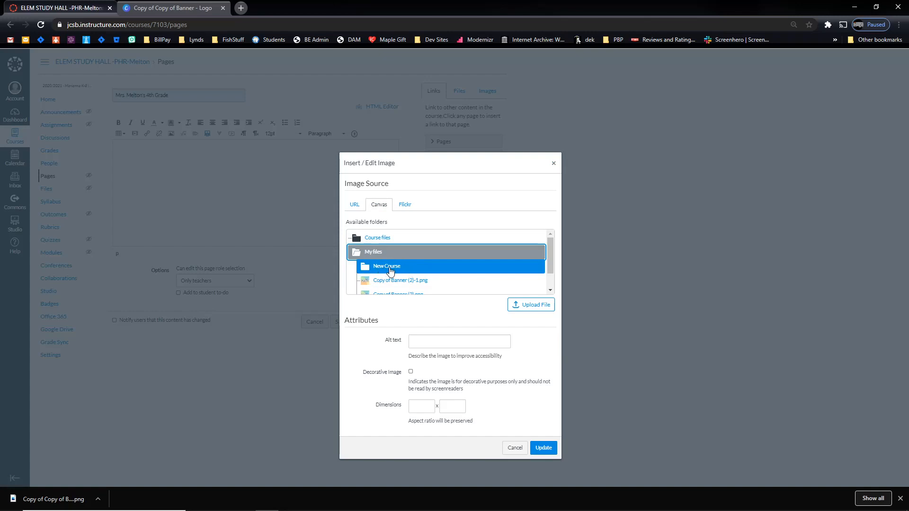
left_click(390, 269)
scroll(442, 264, "down", 3)
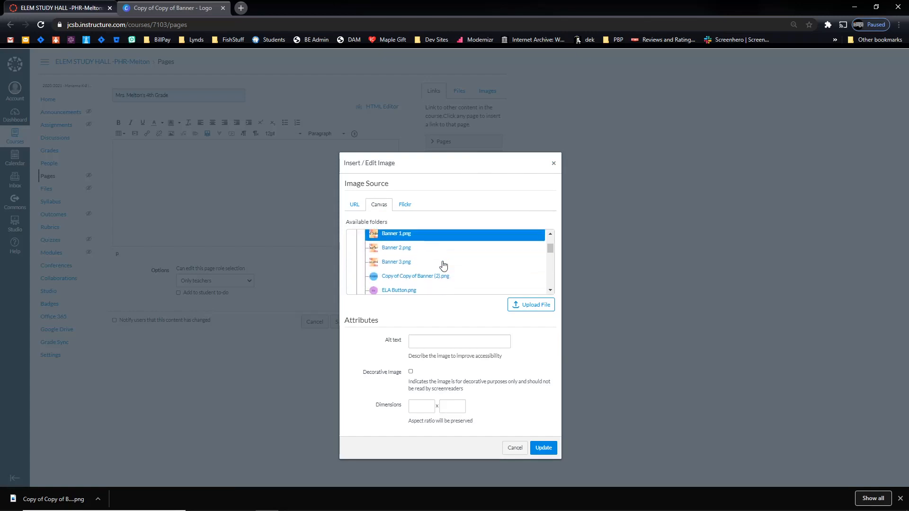
scroll(444, 265, "down", 3)
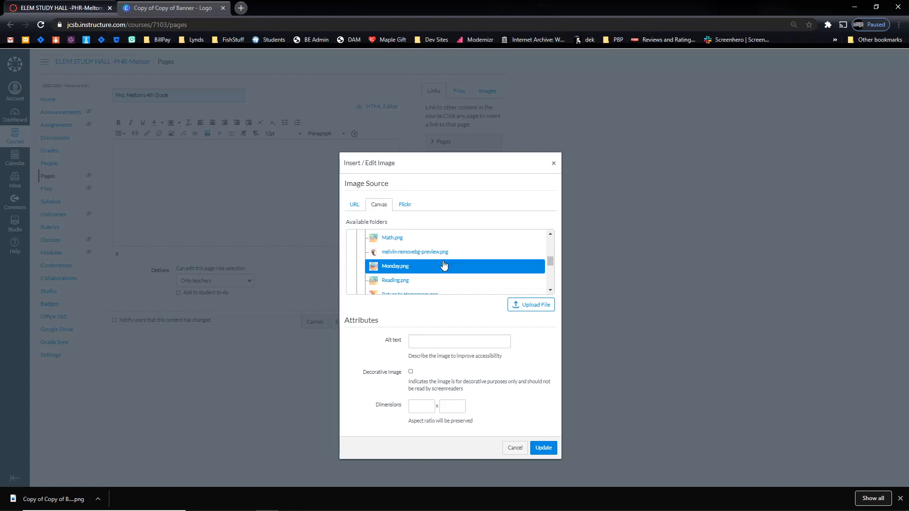
scroll(444, 264, "down", 4)
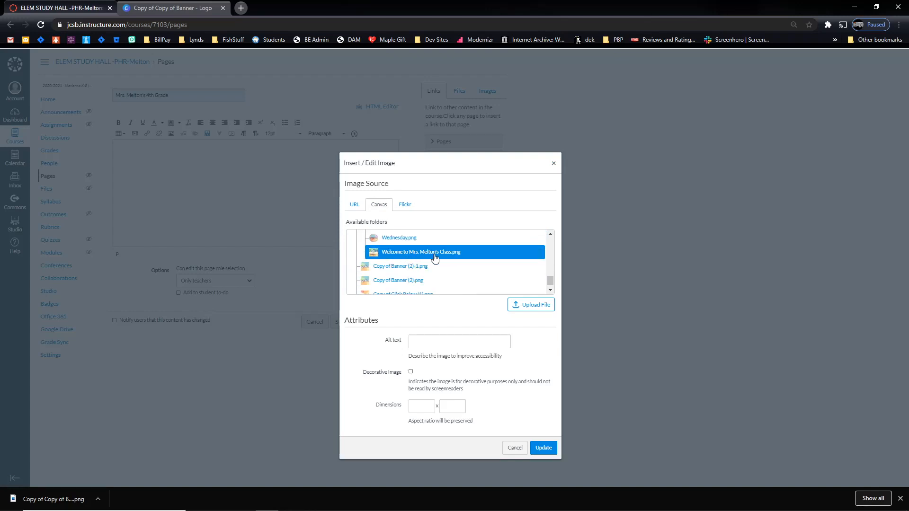
left_click(435, 257)
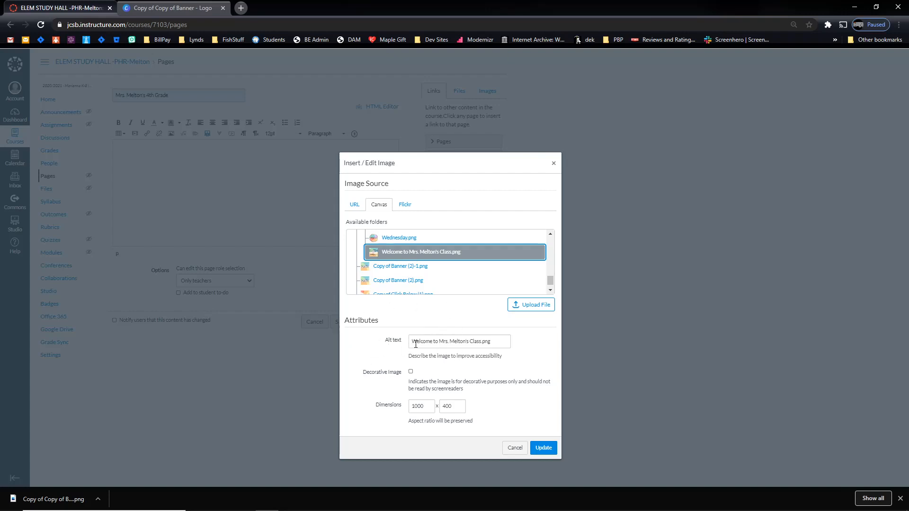
Remove the .png extension from the welcome banner's alt text and insert the image into the page.
left_click(499, 342)
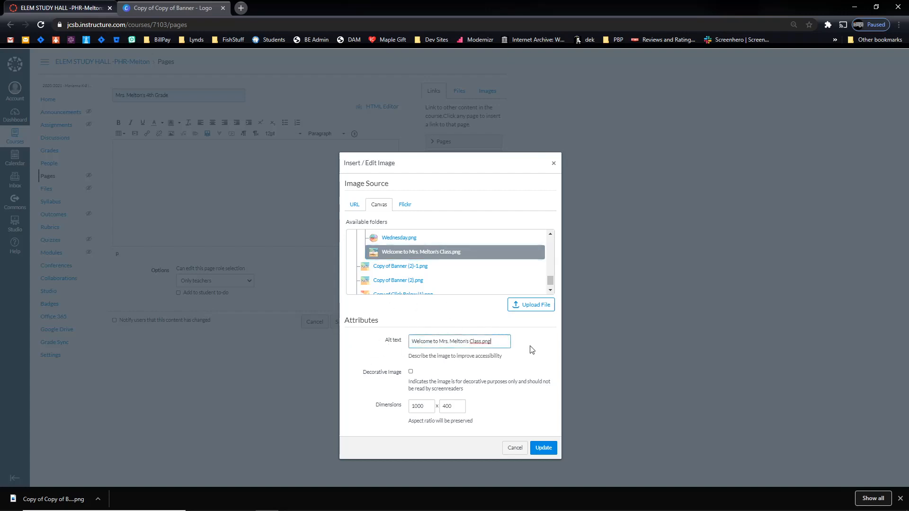
key("BackSpace")
key("BackSpace")
key("BackSpace")
left_click(544, 448)
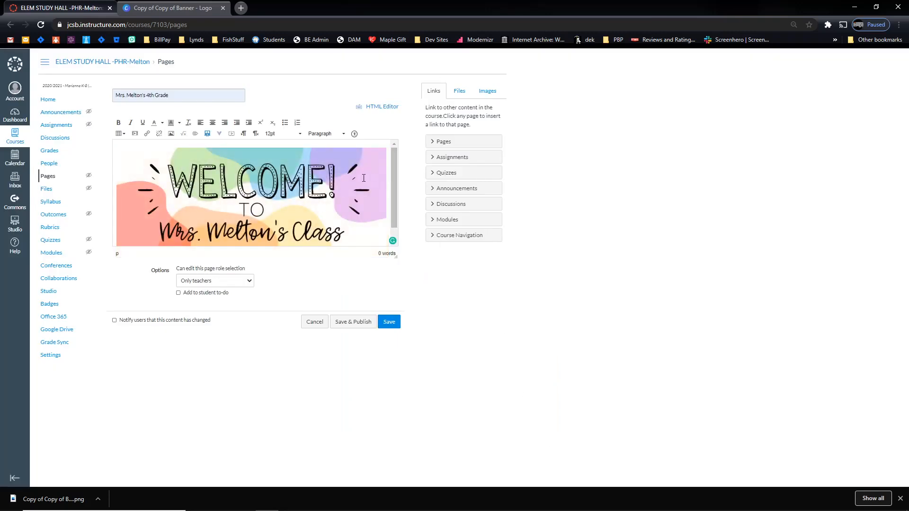
Center the welcome banner, set its width to 100% in the page's HTML code, and save the page.
left_click(325, 178)
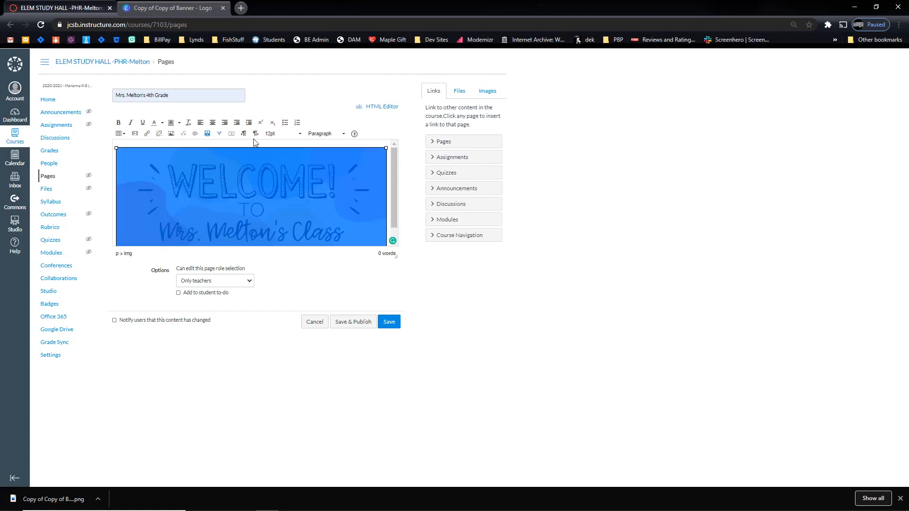
left_click(213, 124)
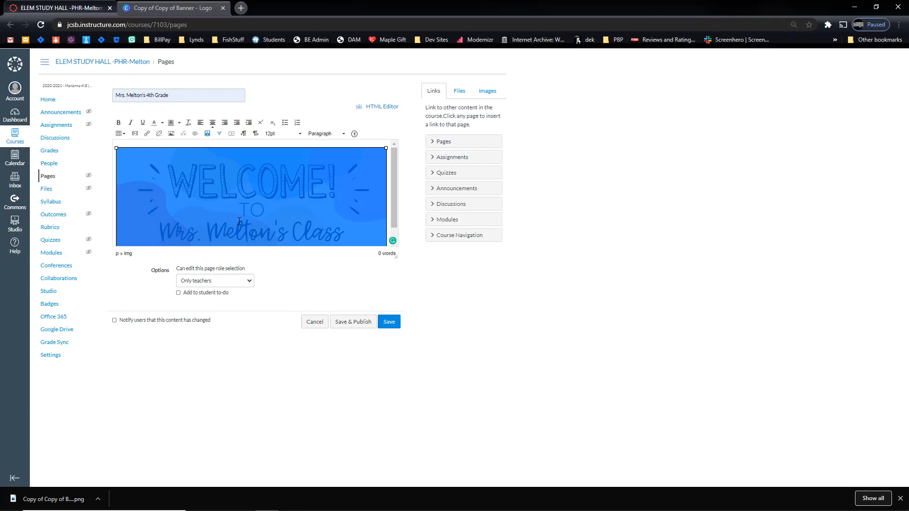
left_click(380, 108)
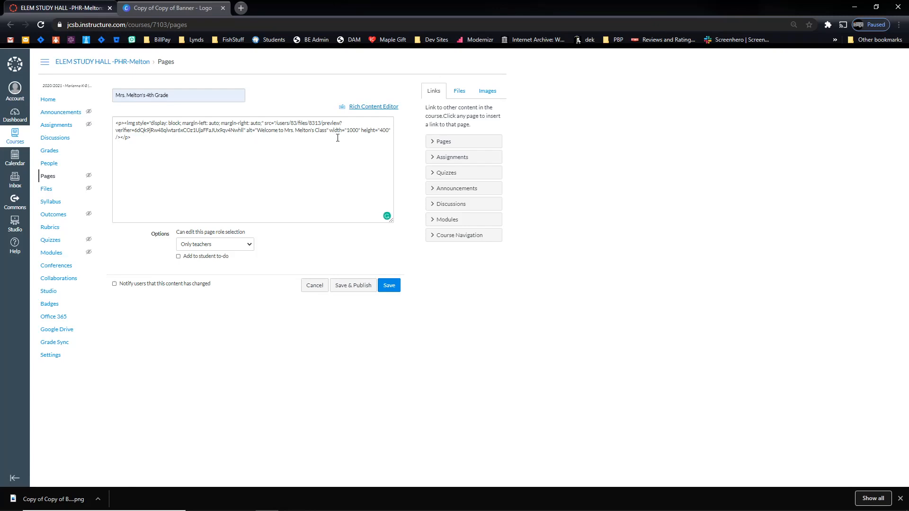
left_click(358, 132)
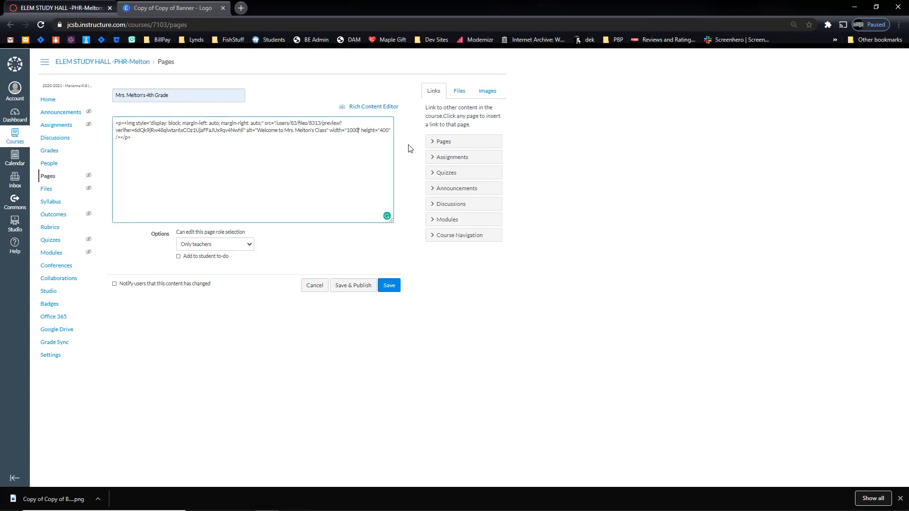
key("BackSpace")
key("BackSpace")
key("BackSpace")
type("00%")
left_click(389, 286)
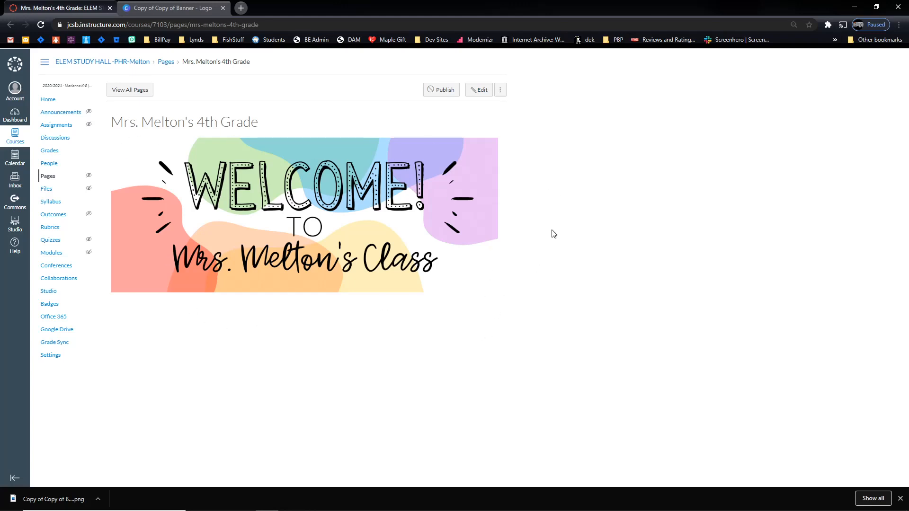
right_click(595, 265)
left_click(569, 198)
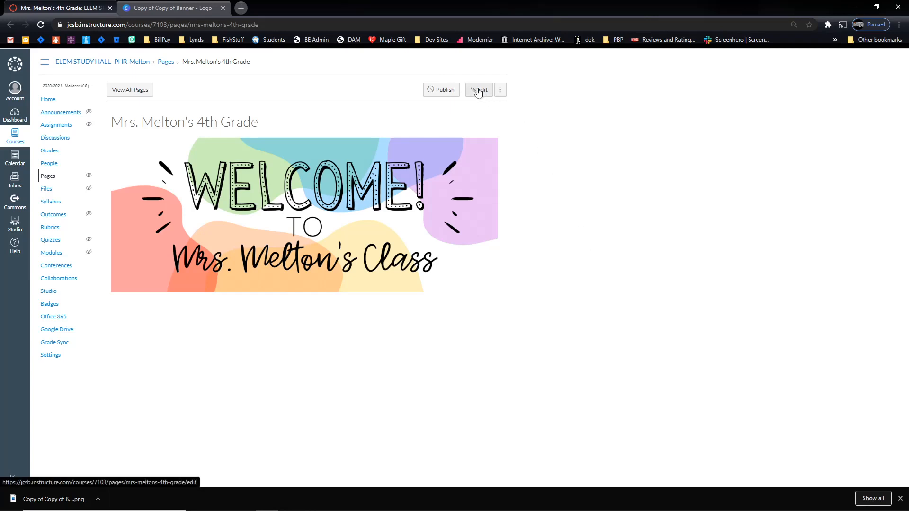
Reopen the page for editing and add a new line below the welcome banner.
left_click(479, 90)
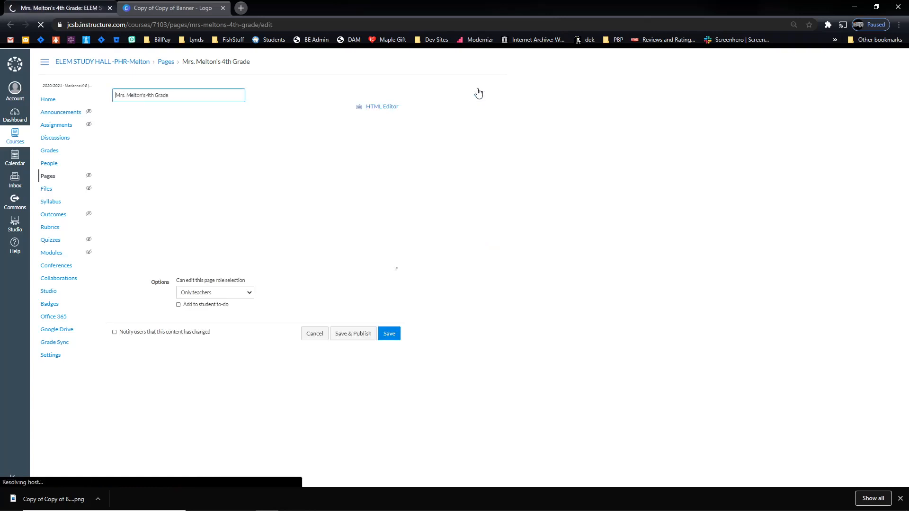
left_click_drag(395, 184, 386, 256)
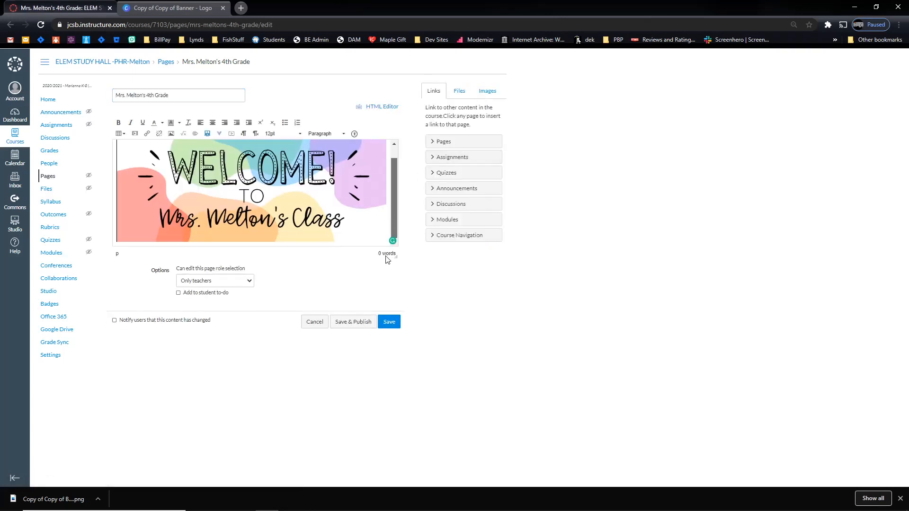
left_click(387, 211)
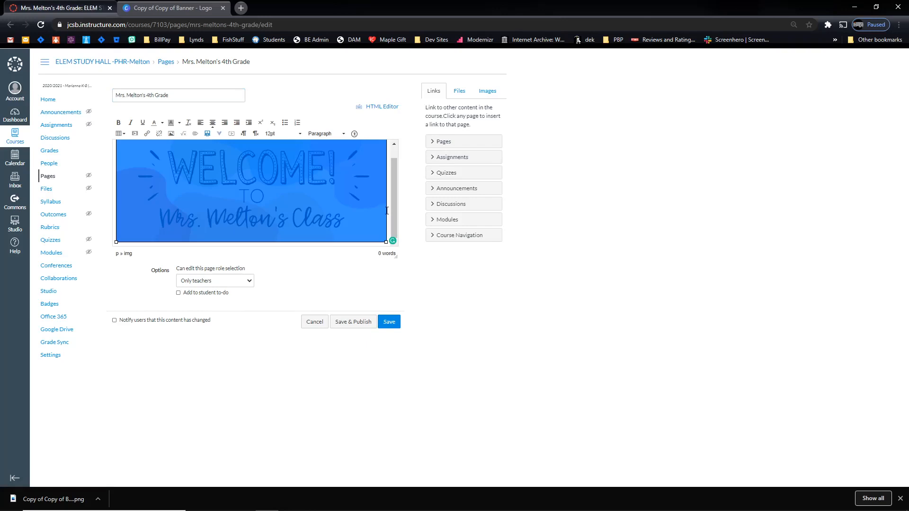
left_click(387, 210)
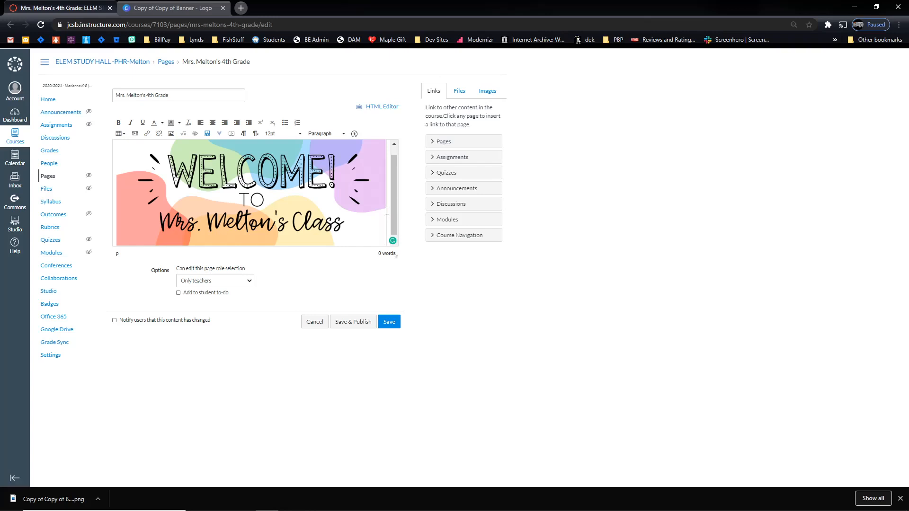
key("Return")
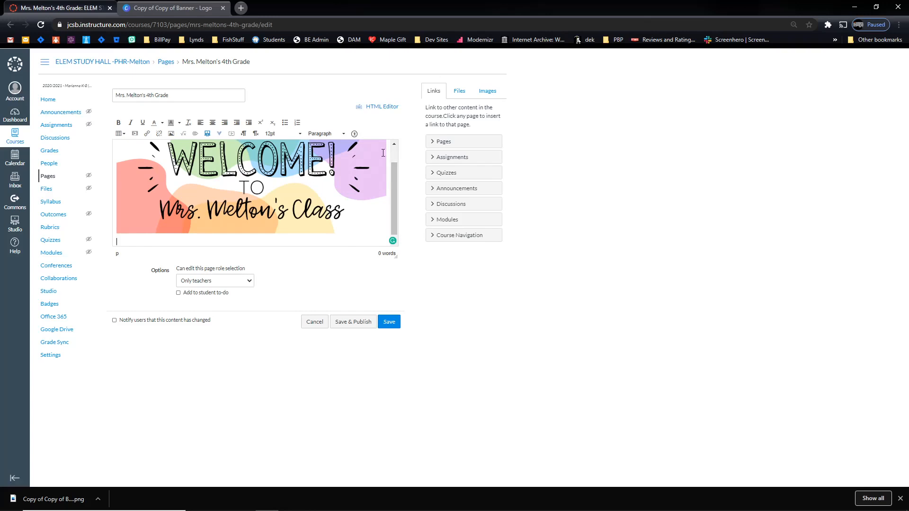
Insert Banner 2.png from the New Course folder in My files on the new line below the welcome banner.
left_click(172, 136)
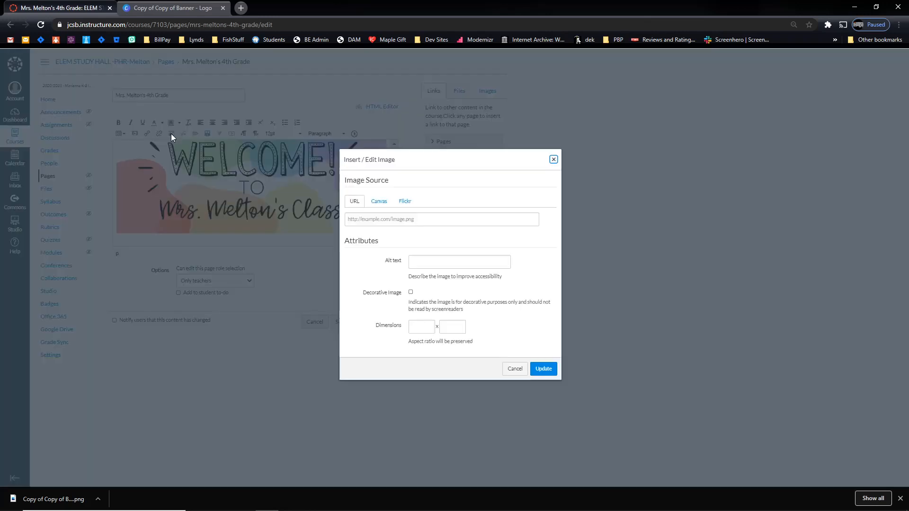
left_click(376, 203)
left_click(377, 252)
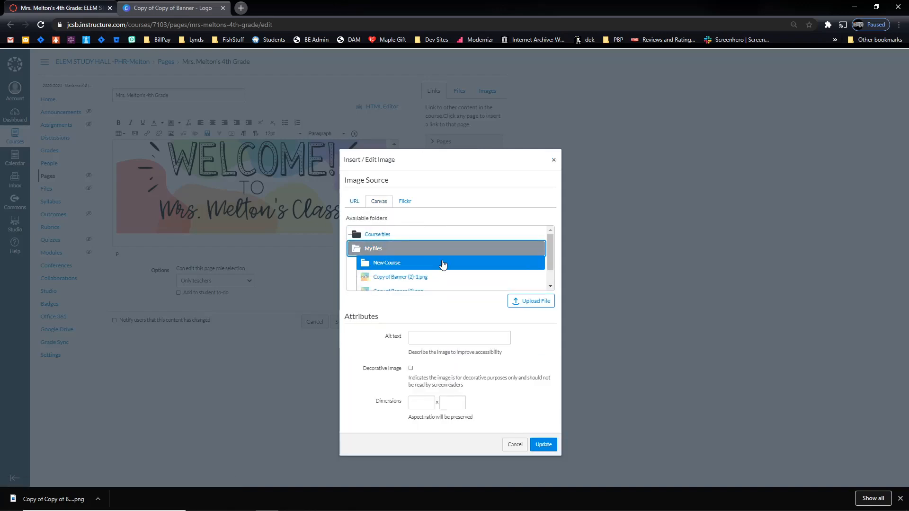
left_click(391, 269)
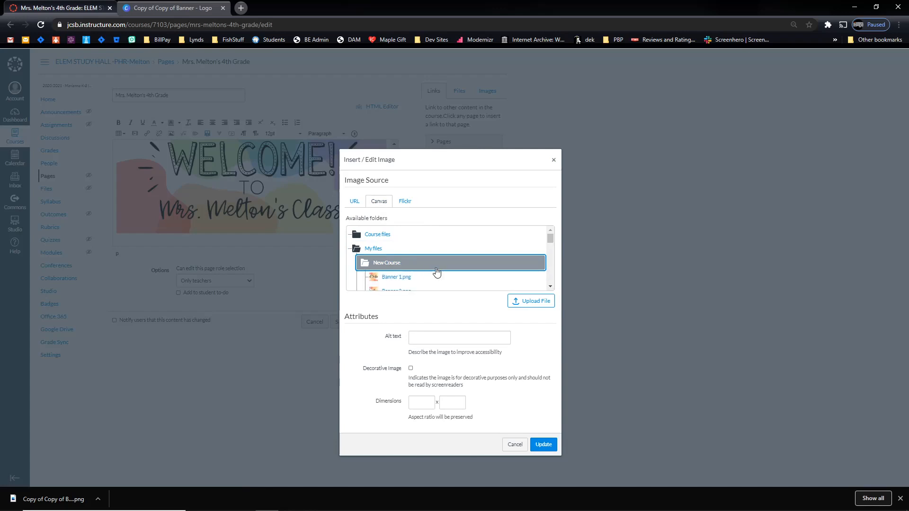
scroll(436, 271, "down", 1)
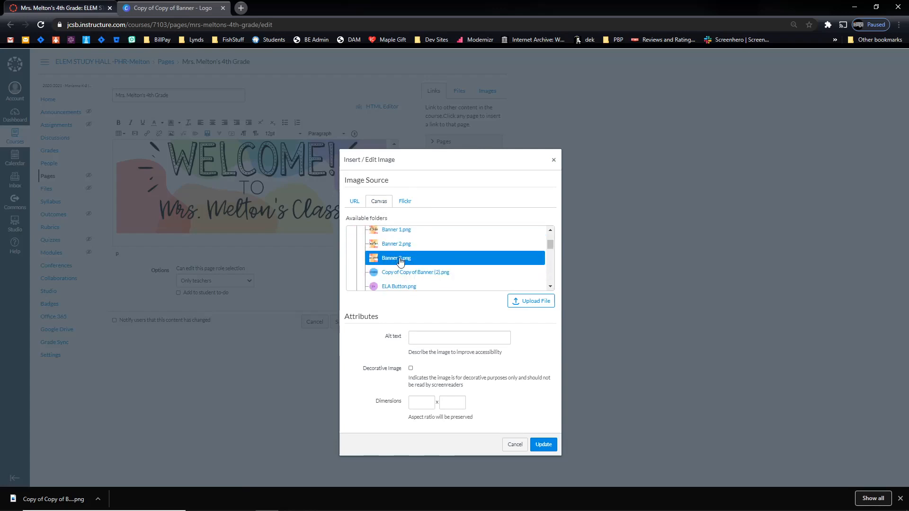
left_click(380, 232)
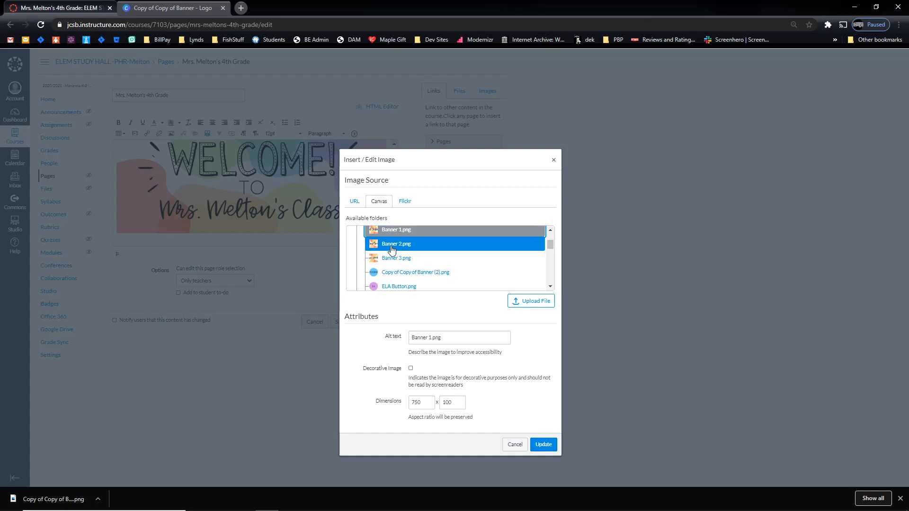
left_click(391, 248)
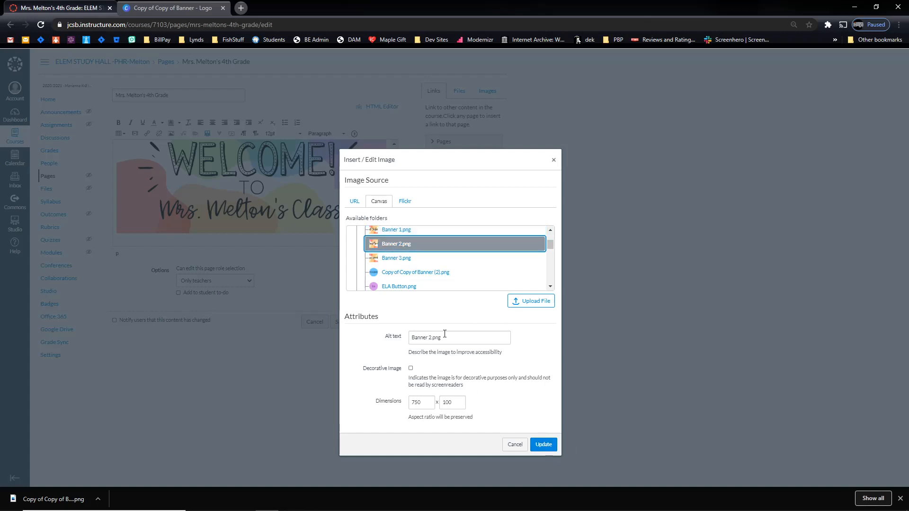
left_click(549, 448)
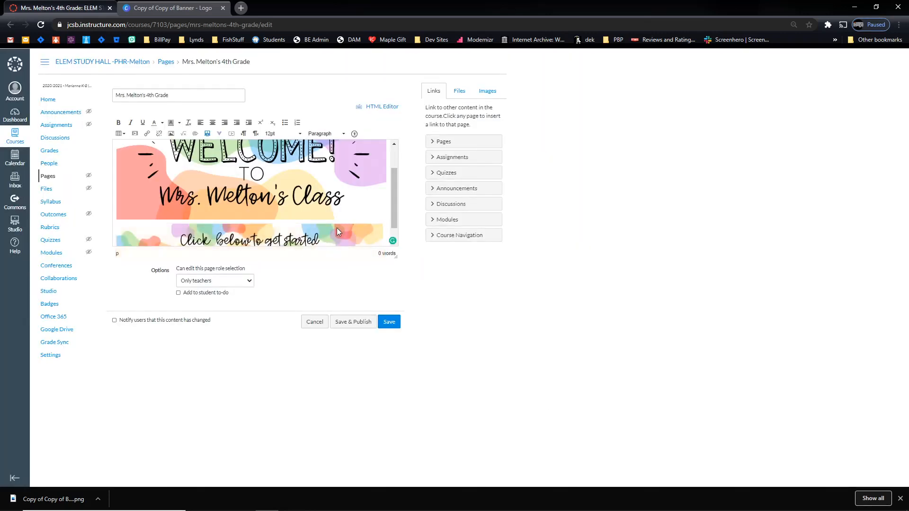
Replace the second banner's alt text with "Click below to get started" and update the image.
scroll(337, 228, "down", 1)
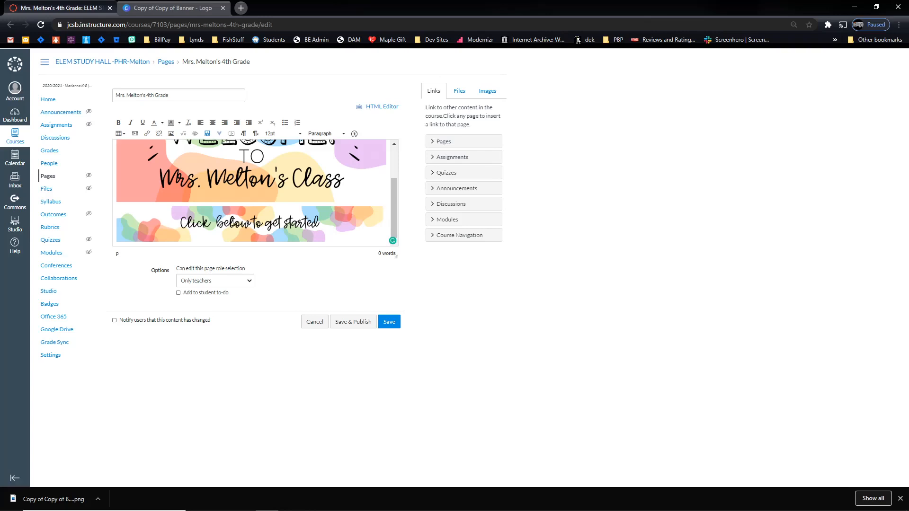
left_click(216, 223)
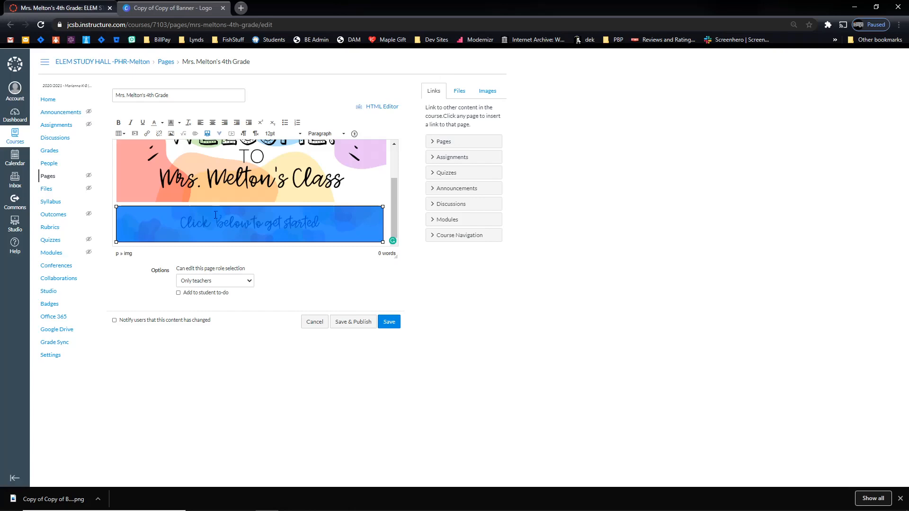
left_click(172, 137)
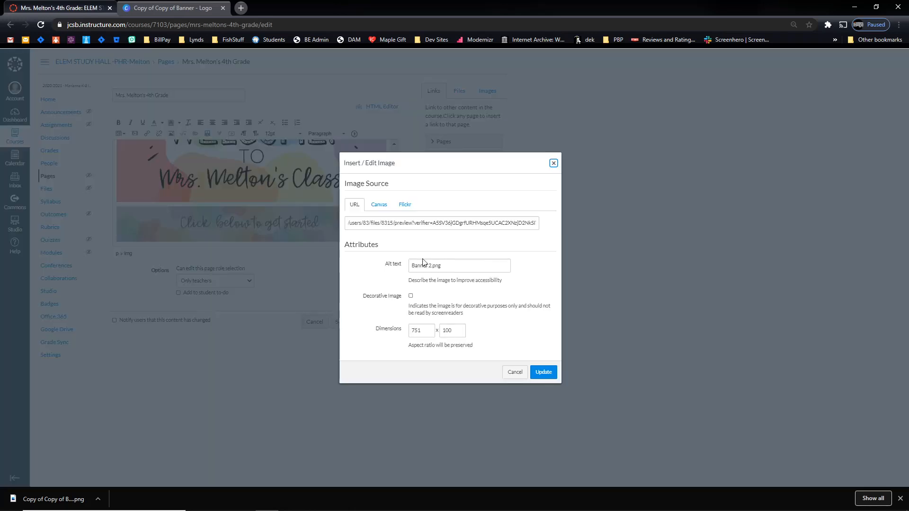
left_click_drag(459, 266, 405, 269)
type("Cl")
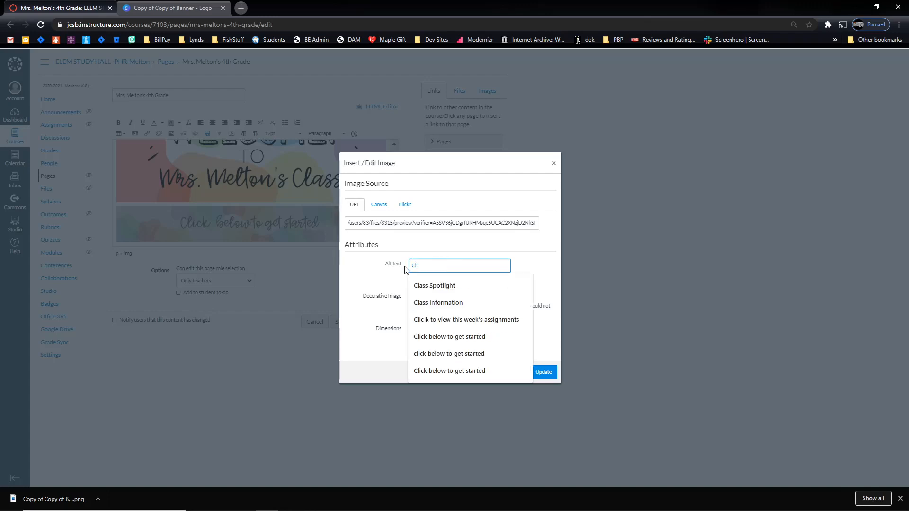
type("ick b")
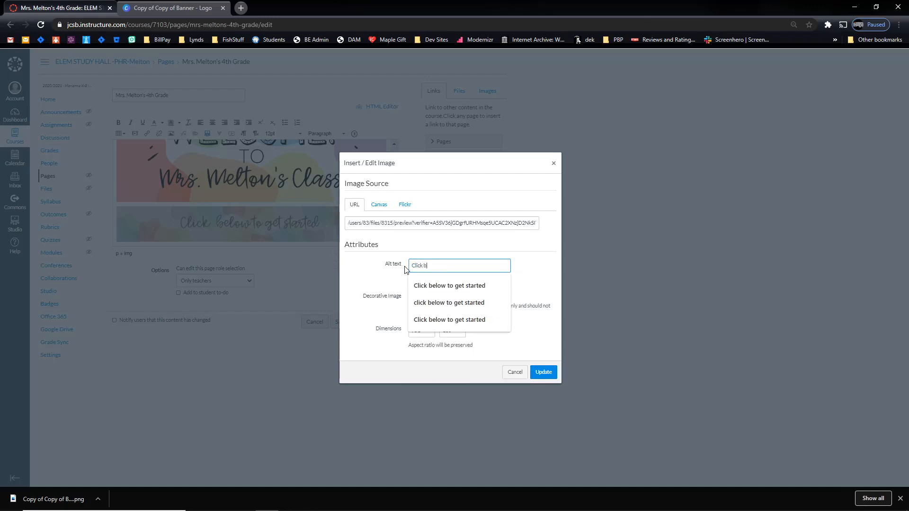
type("elow to get started")
left_click(450, 286)
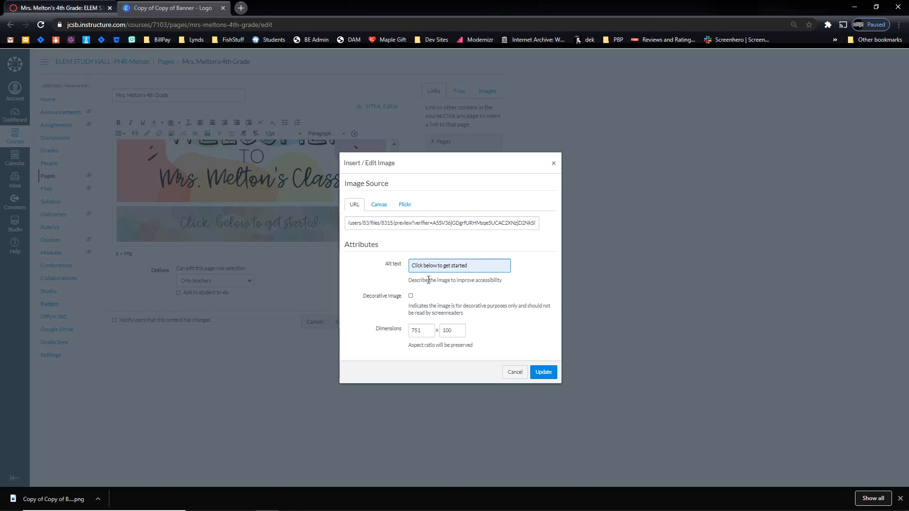
left_click(543, 373)
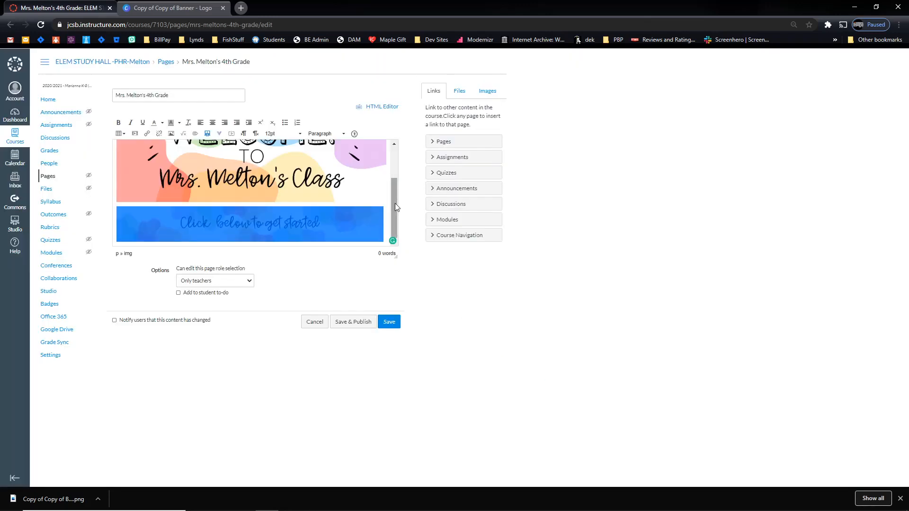
Add a new line below the second banner and insert a table with three columns and two rows.
left_click(387, 215)
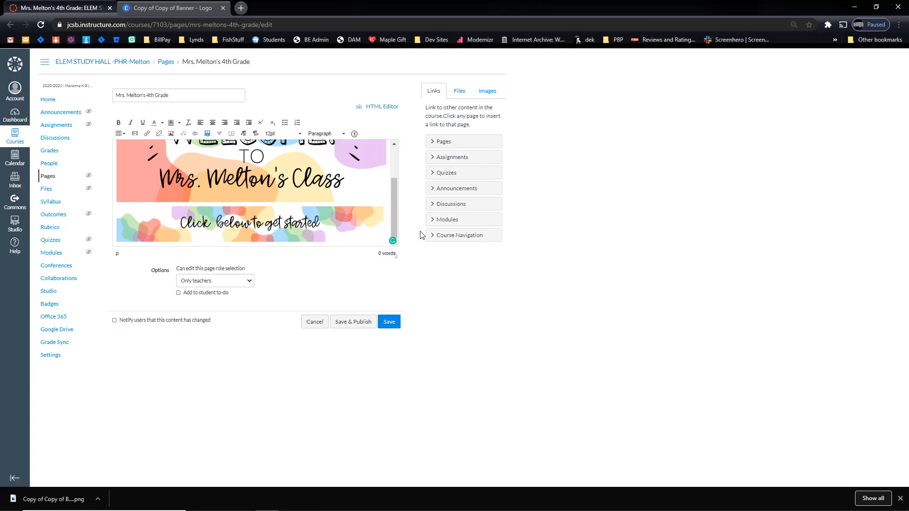
key("Return")
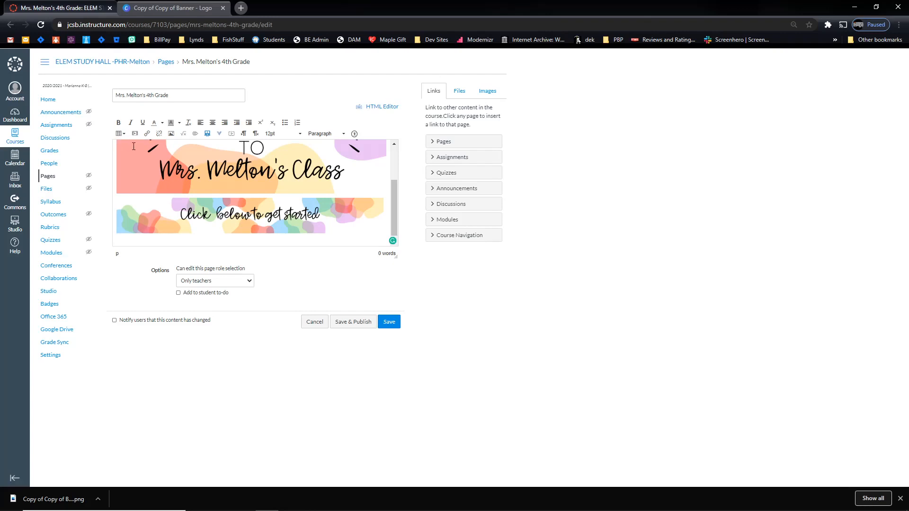
left_click(118, 135)
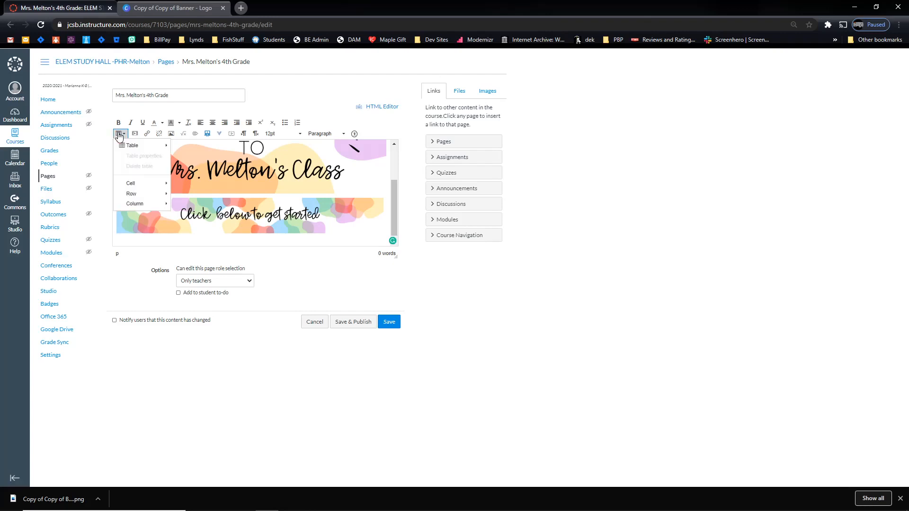
mouse_move(120, 147)
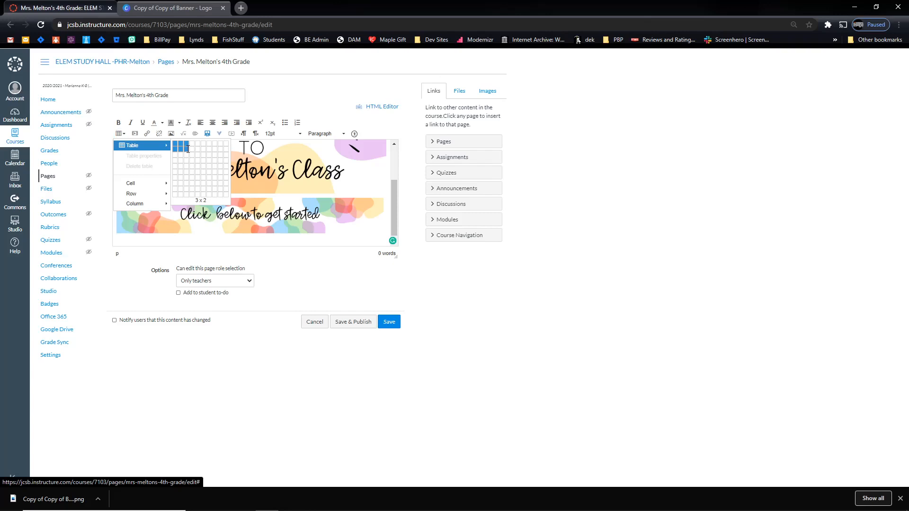
left_click(187, 149)
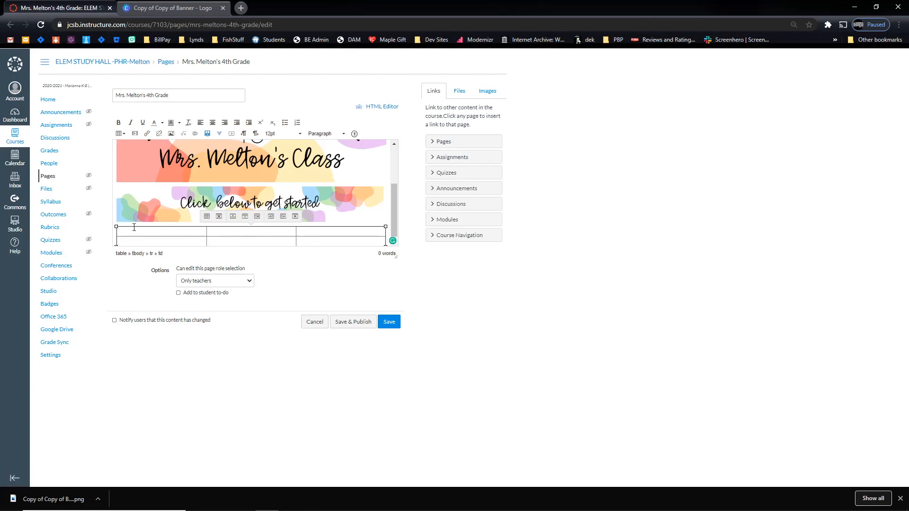
Choose ELA Button.png from the New Course folder in My files as the image for the table's first cell.
left_click(172, 136)
left_click(378, 205)
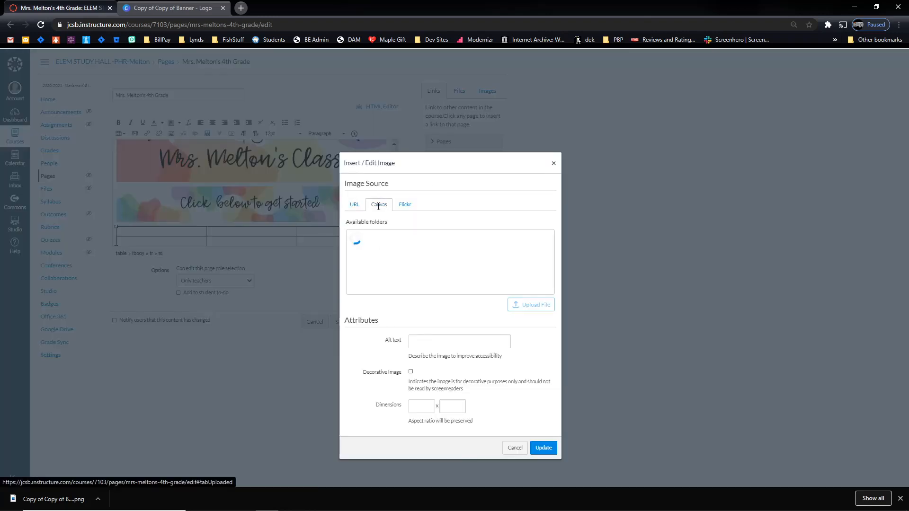
left_click(384, 252)
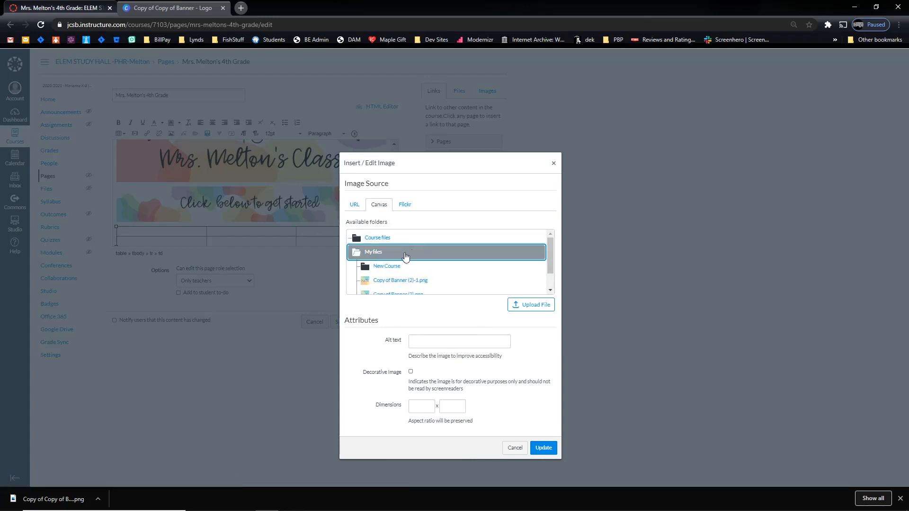
scroll(433, 252, "down", 3)
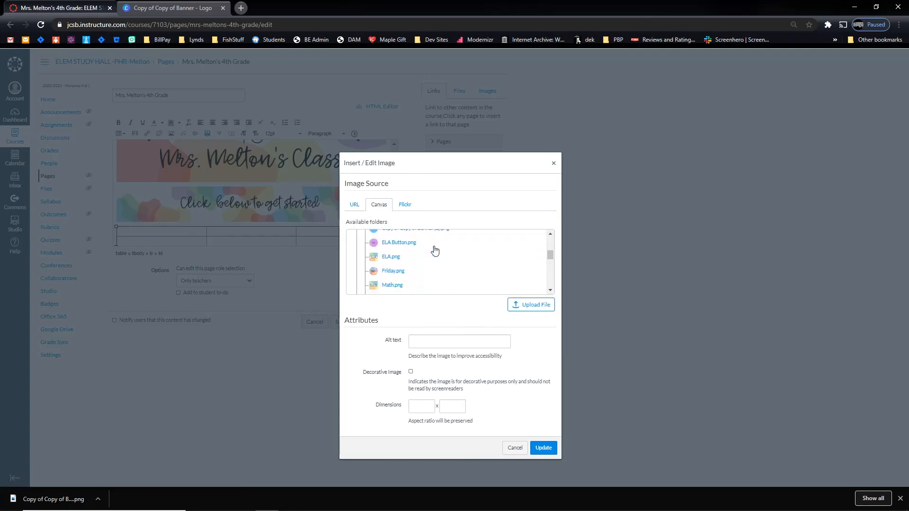
left_click(433, 246)
scroll(413, 265, "up", 2)
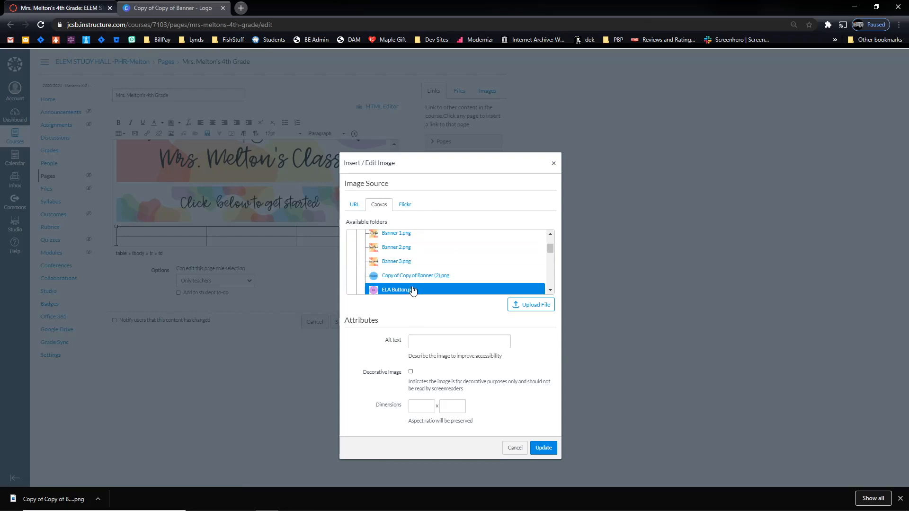
scroll(413, 291, "down", 1)
scroll(406, 273, "up", 2)
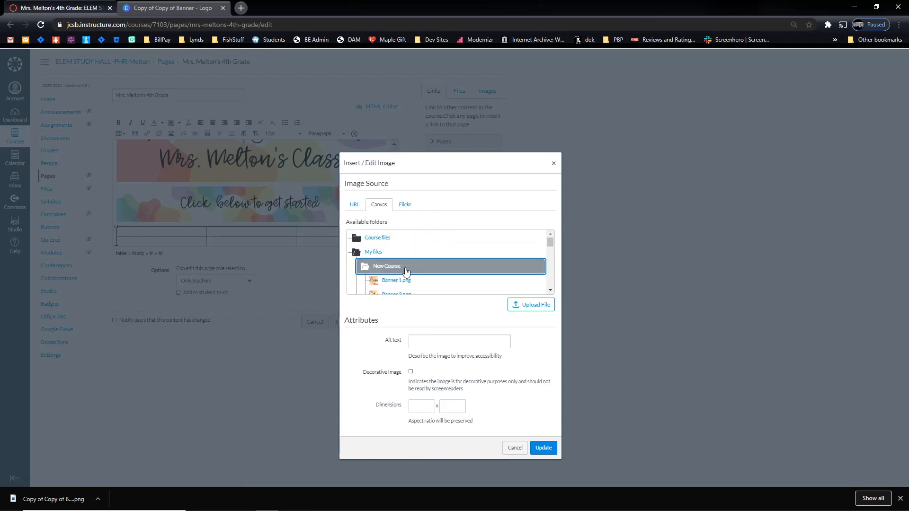
scroll(406, 272, "down", 4)
scroll(409, 251, "up", 2)
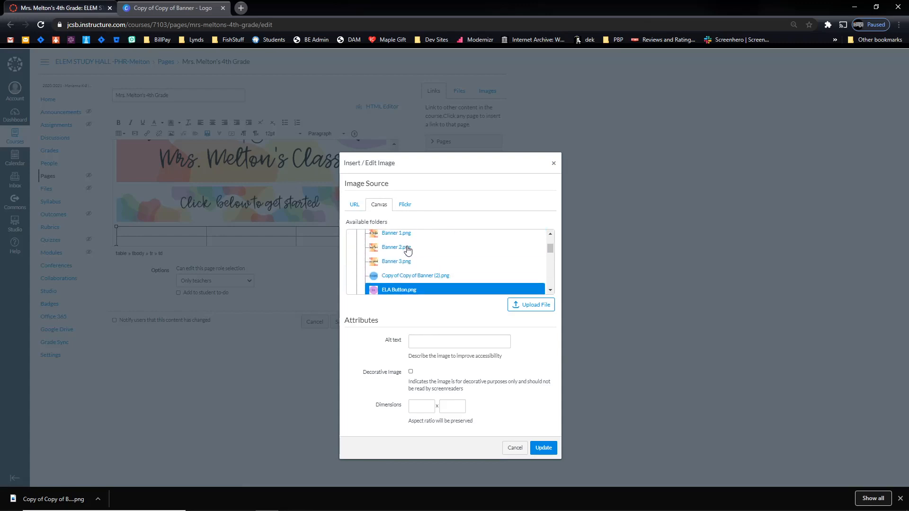
scroll(408, 250, "down", 2)
left_click(403, 247)
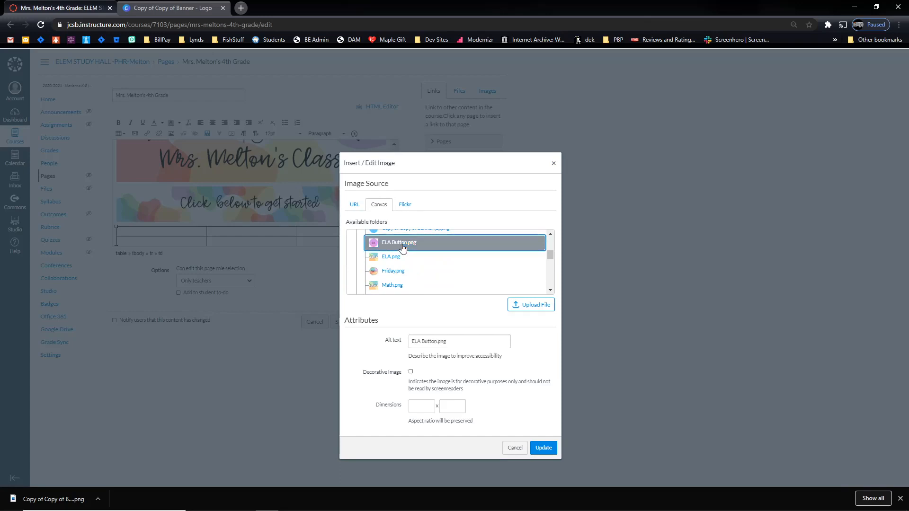
Trim the file-name ending from the ELA button's alt text and insert the image into the cell.
left_click(471, 342)
key("BackSpace")
key("BackSpace")
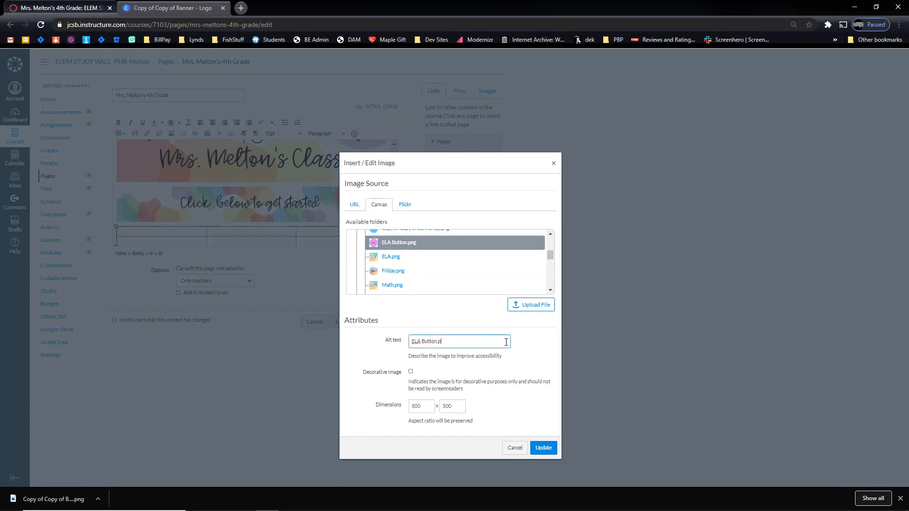
key("BackSpace")
key("BackSpace")
key("BackSpace")
key("BackSpace")
key("BackSpace")
left_click(544, 448)
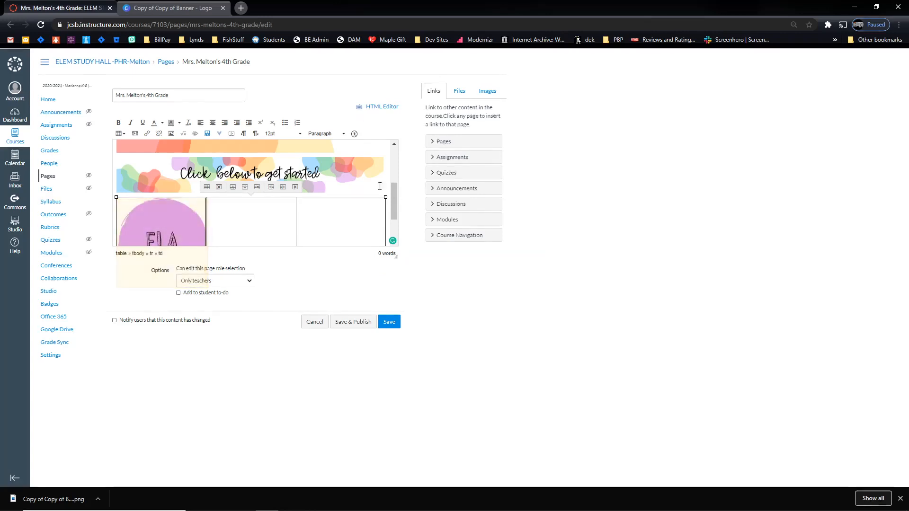
Choose Science Button.png from the New Course folder in My files for the first cell of the table's second row.
left_click_drag(395, 190, 392, 228)
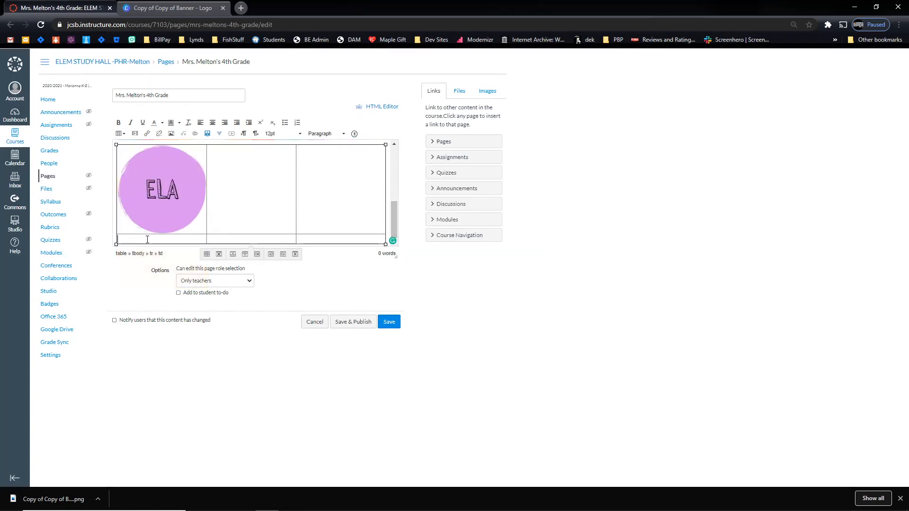
left_click(173, 137)
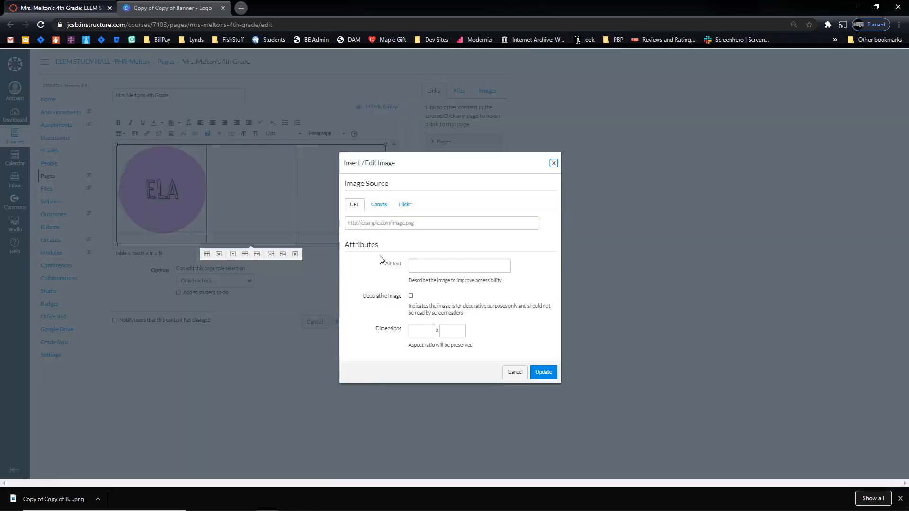
left_click(379, 205)
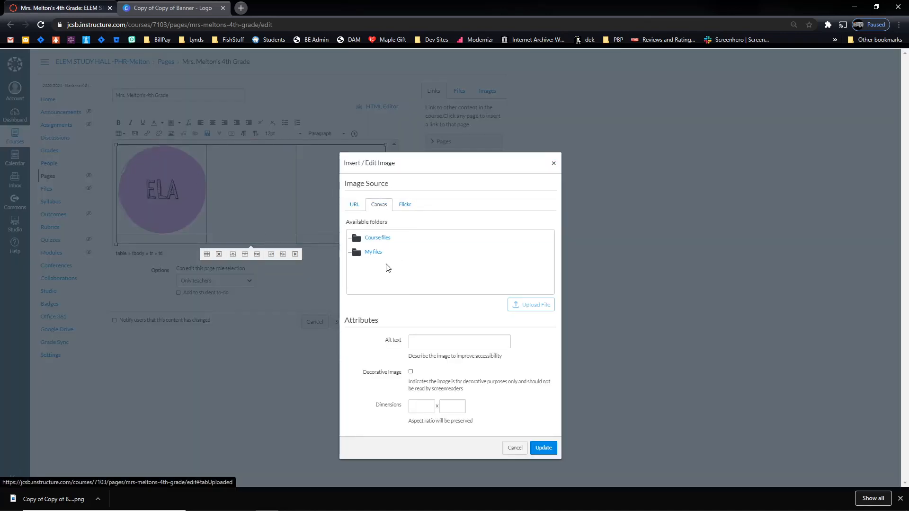
left_click(380, 255)
left_click(393, 264)
scroll(437, 266, "down", 1)
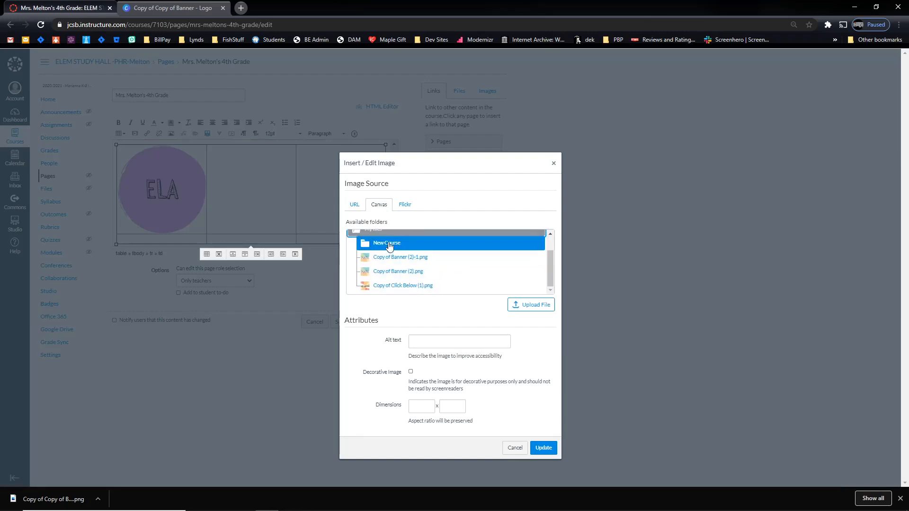
scroll(459, 260, "down", 3)
left_click(459, 262)
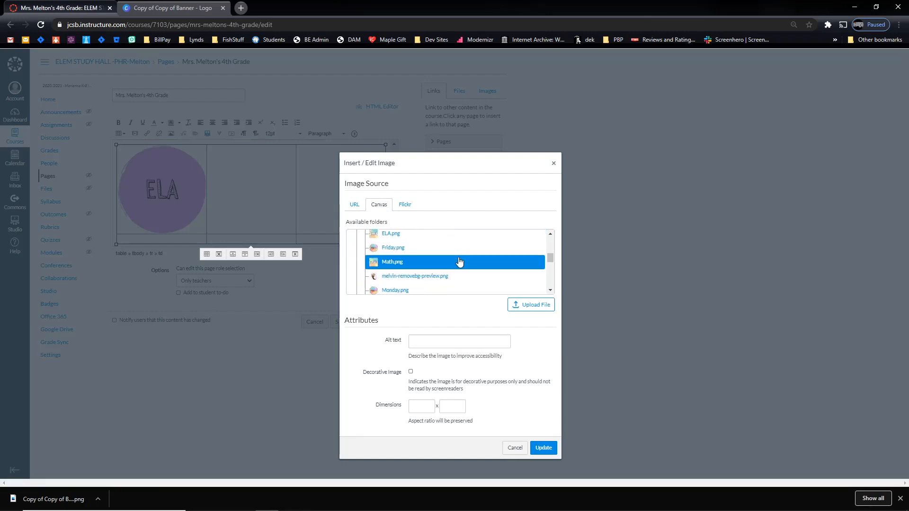
scroll(459, 260, "down", 5)
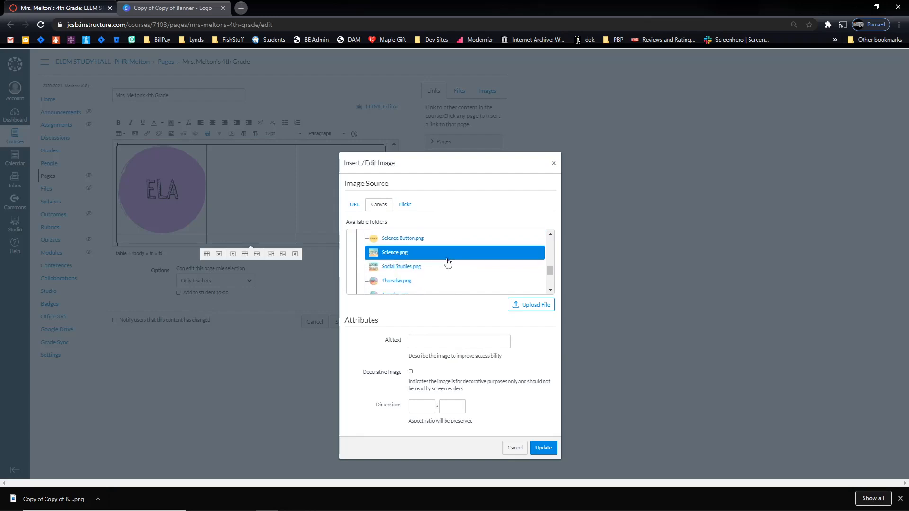
left_click(421, 240)
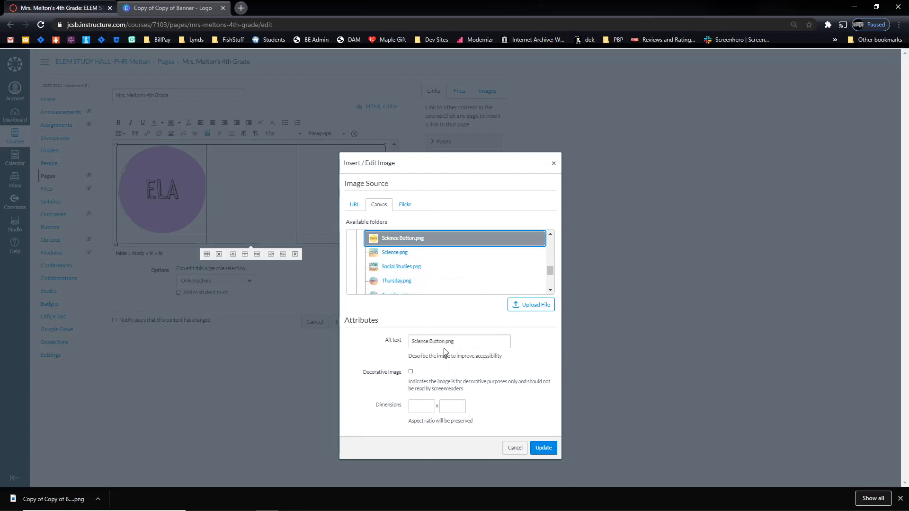
Shorten the science button's alt text to "Science" and insert the image into the cell.
left_click(467, 340)
key("BackSpace")
key("BackSpace")
key("BackSpace")
key("BackSpace")
key("BackSpace")
key("BackSpace")
key("BackSpace")
key("BackSpace")
key("BackSpace")
key("BackSpace")
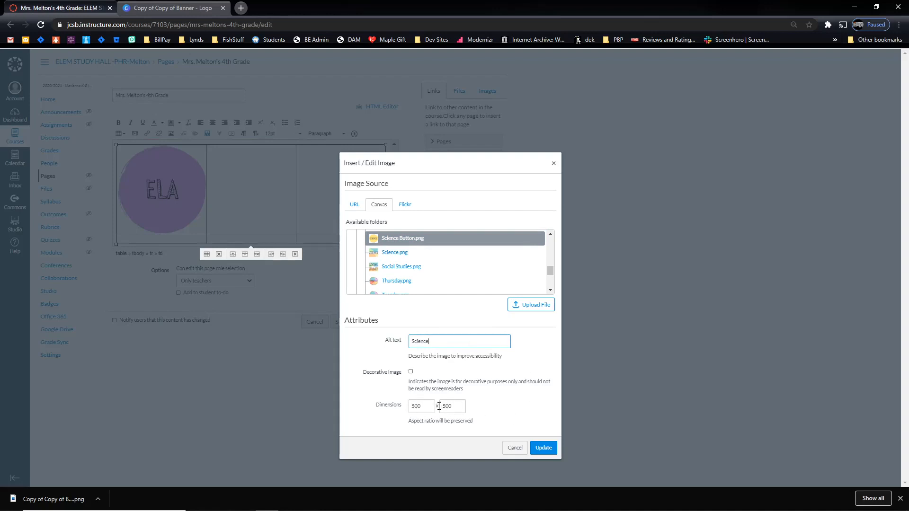
left_click(544, 449)
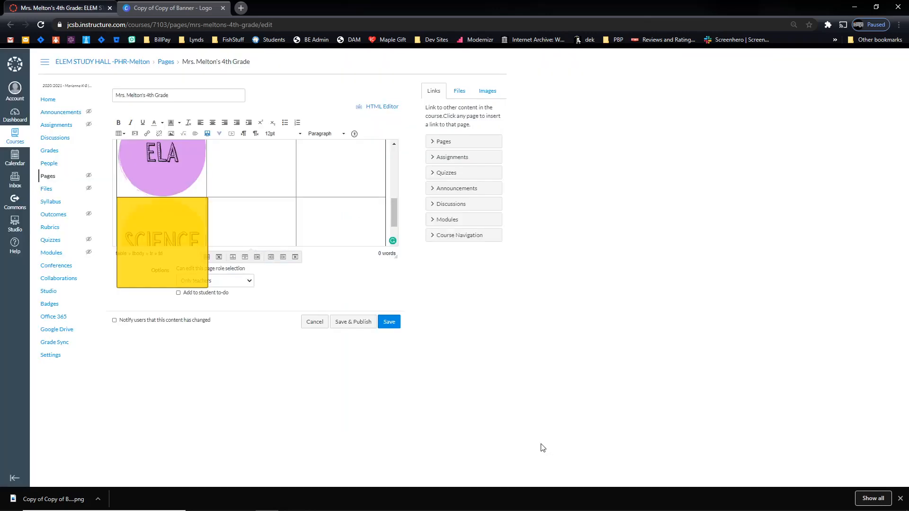
Choose Copy of Copy of Banner (2).png from the New Course folder in My files for the middle cell of the table's first row.
scroll(248, 239, "up", 2)
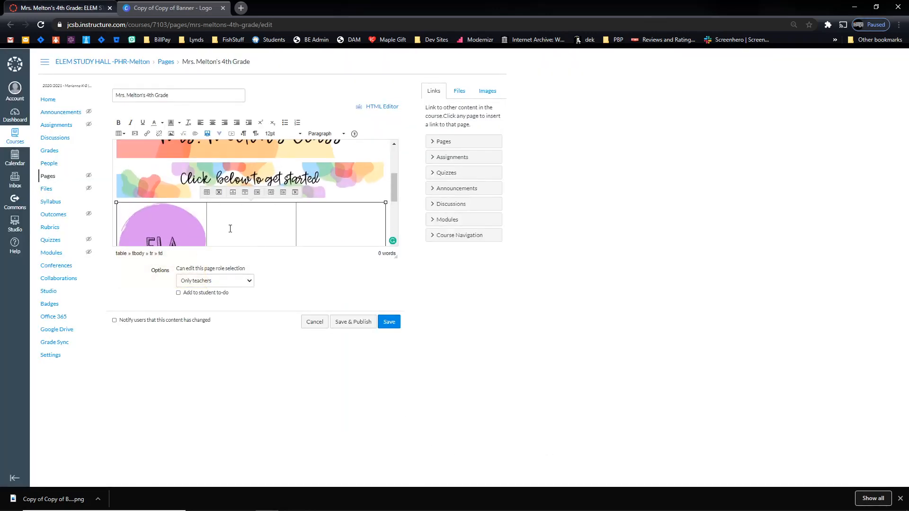
scroll(223, 158, "down", 1)
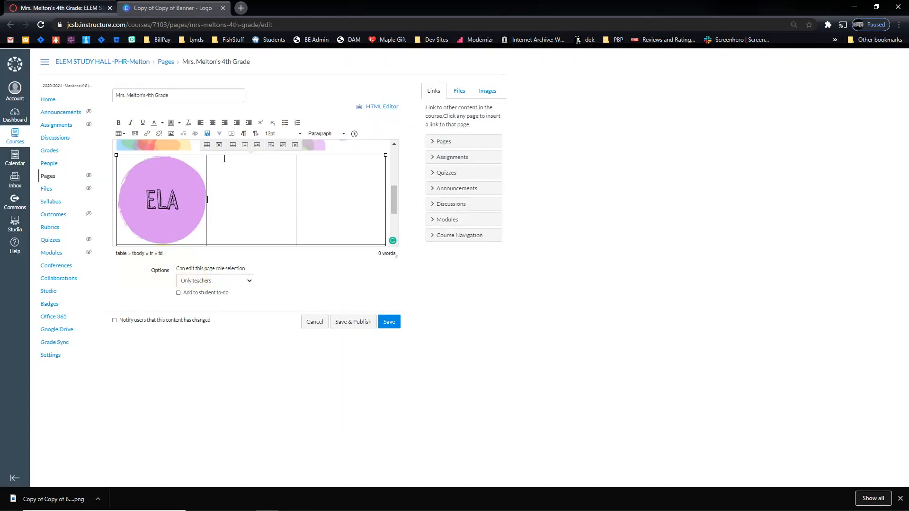
left_click(172, 136)
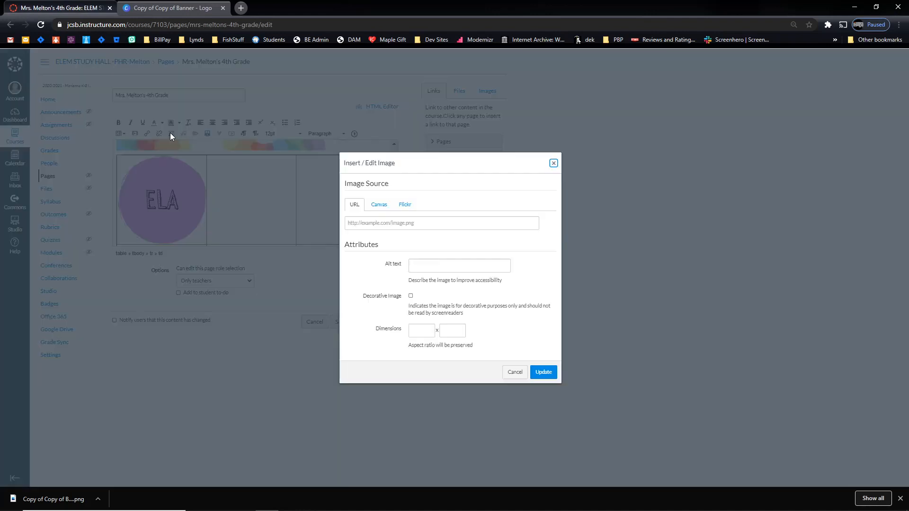
left_click(384, 203)
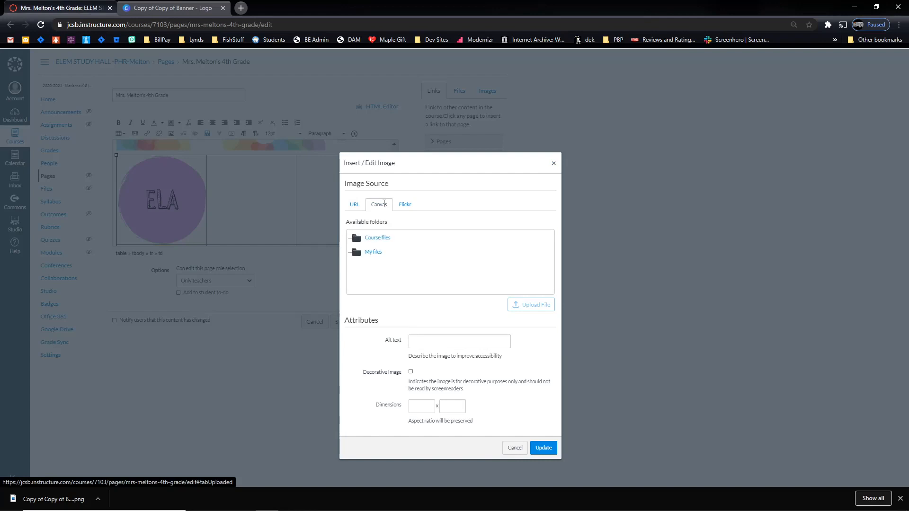
left_click(456, 253)
scroll(456, 256, "down", 1)
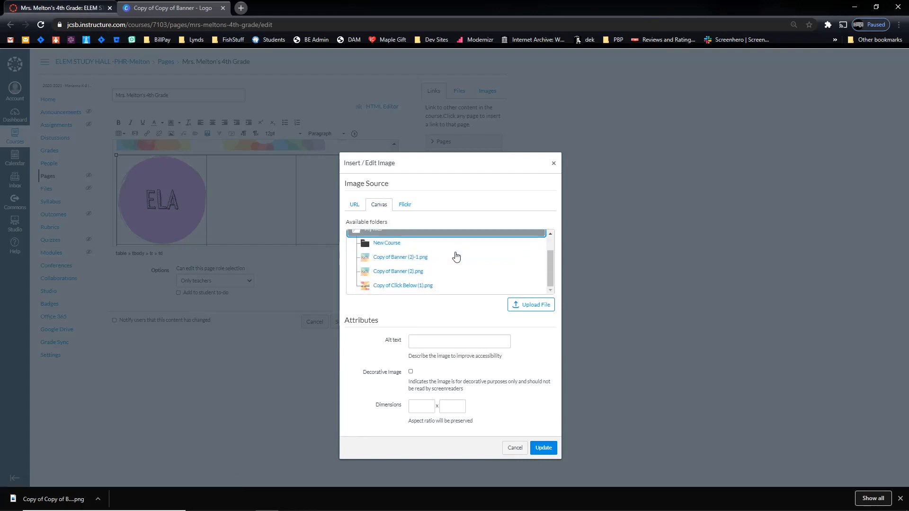
scroll(456, 256, "up", 1)
left_click(414, 262)
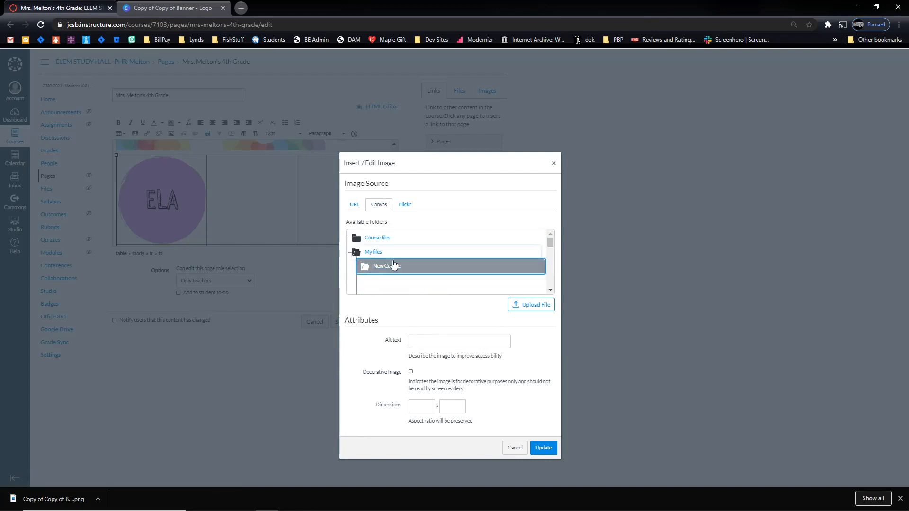
scroll(467, 256, "down", 2)
left_click(469, 257)
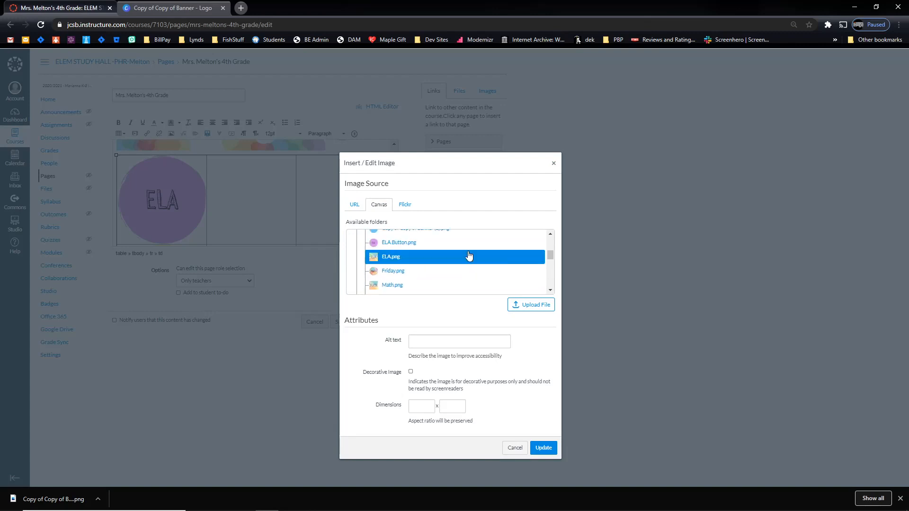
left_click(443, 276)
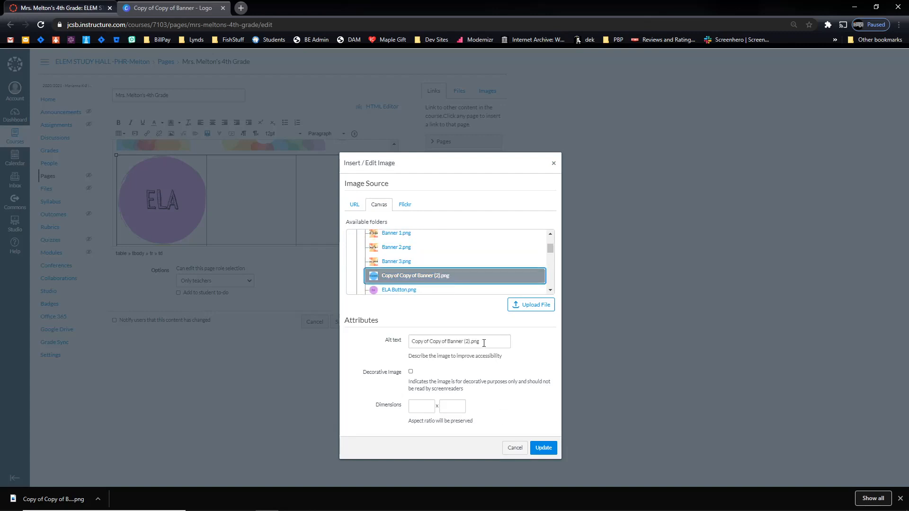
Replace the image's alt text with "Reading" and insert the button into the cell.
left_click_drag(483, 343, 344, 353)
type("REadin")
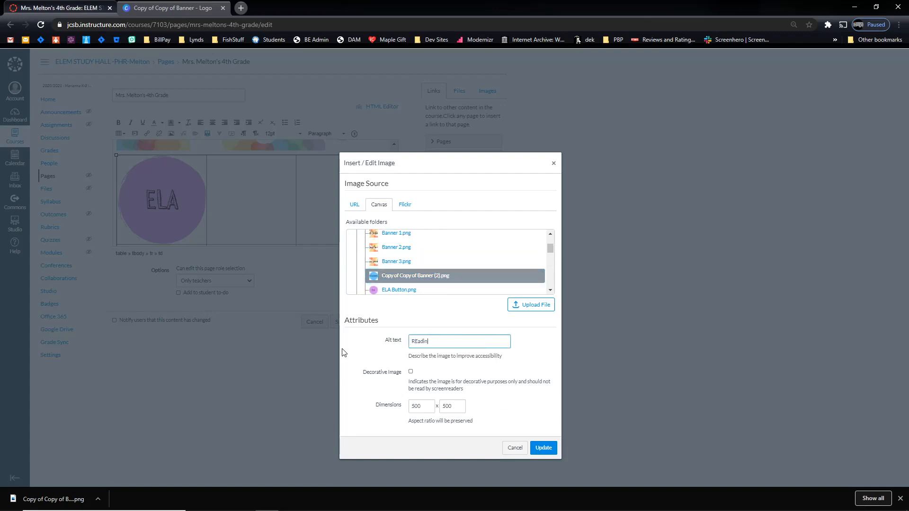
key("BackSpace")
type("ea")
left_click(544, 449)
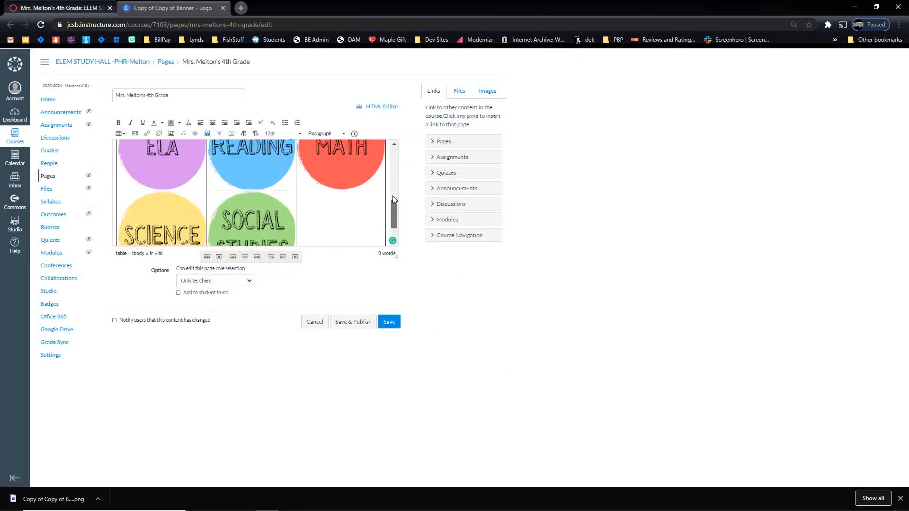
Insert the celebrating cartoon character image from the New Course folder in My files into the last cell of the table's second row.
left_click_drag(393, 195, 393, 210)
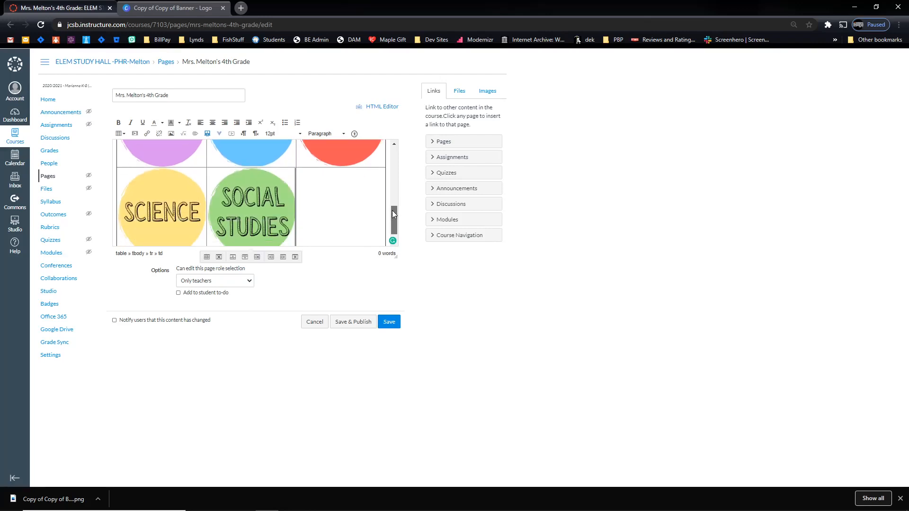
left_click(311, 184)
left_click(171, 134)
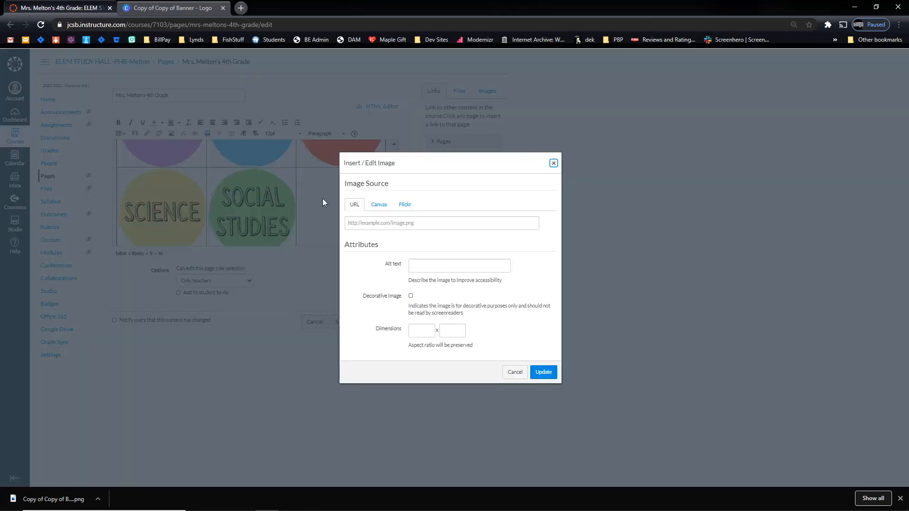
left_click(380, 205)
left_click(399, 253)
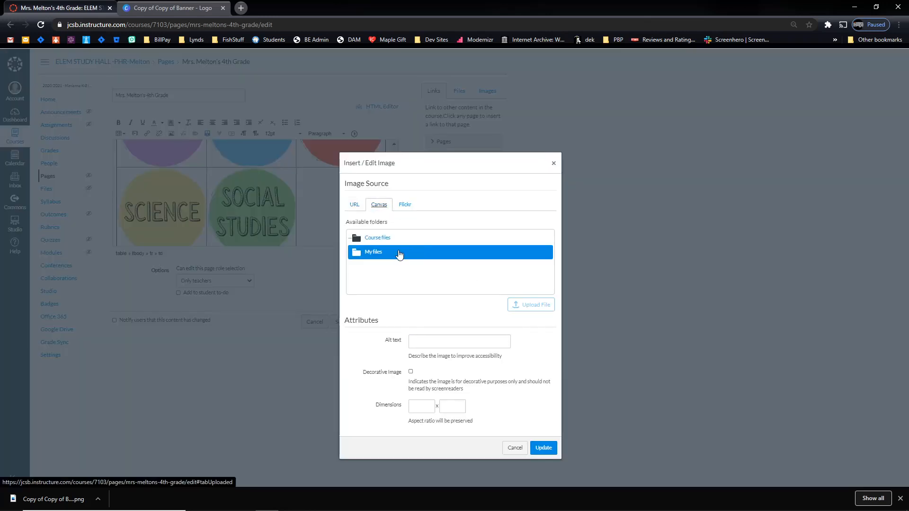
left_click(402, 266)
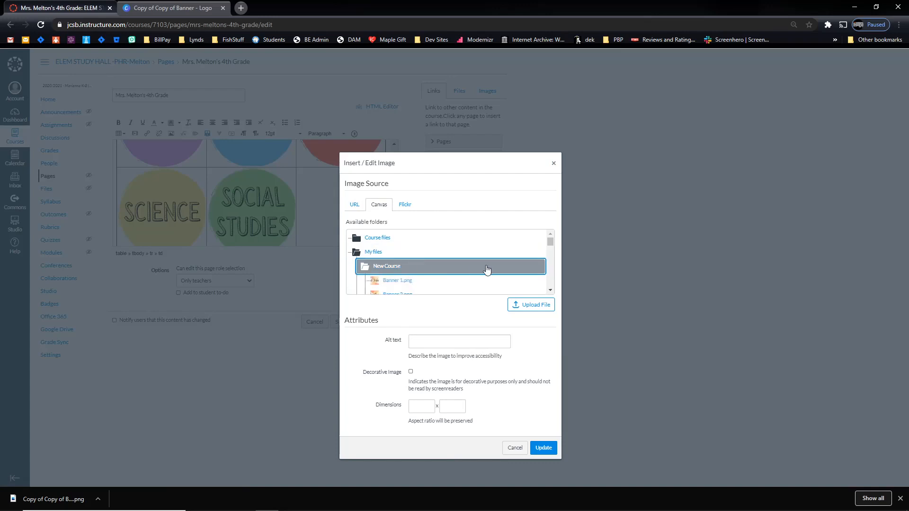
scroll(479, 260, "down", 5)
left_click(424, 267)
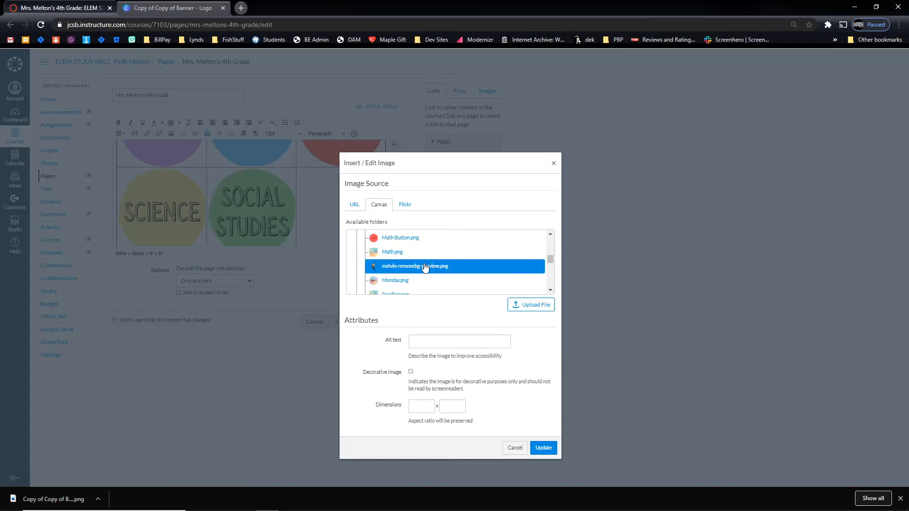
left_click(545, 448)
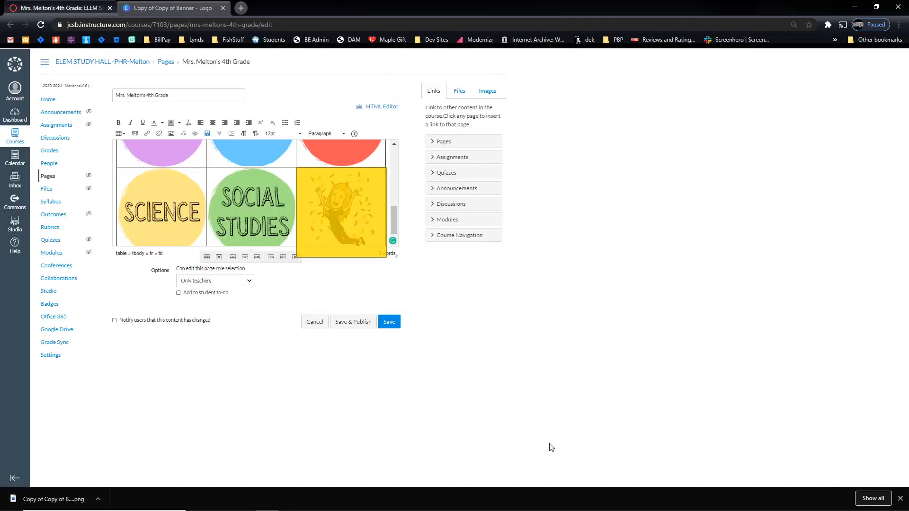
Save the page and review its banners and completed button table.
scroll(394, 219, "down", 1)
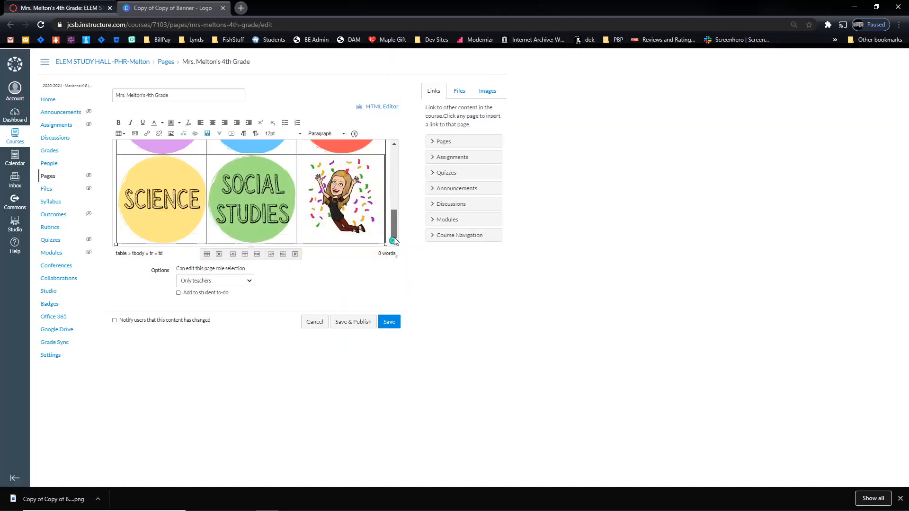
scroll(381, 222, "up", 5)
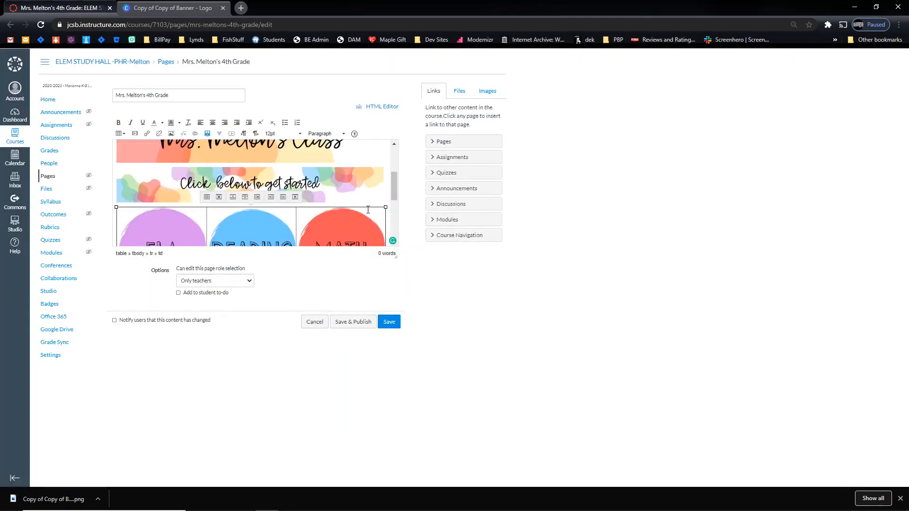
scroll(374, 216, "down", 2)
scroll(368, 210, "up", 1)
scroll(368, 210, "down", 4)
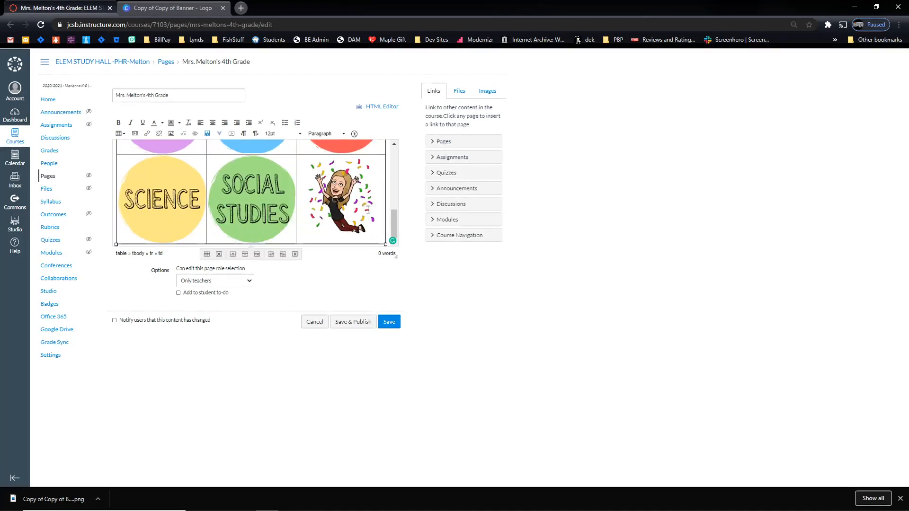
scroll(368, 210, "up", 2)
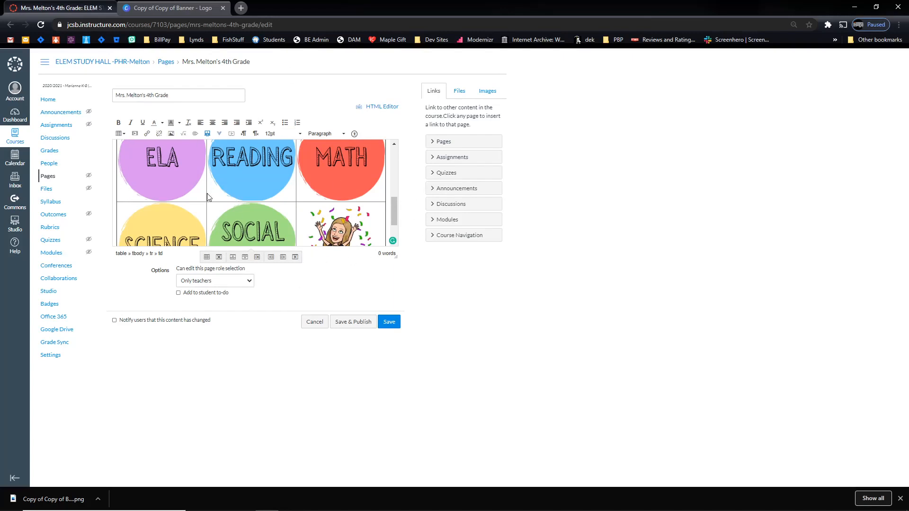
left_click(390, 323)
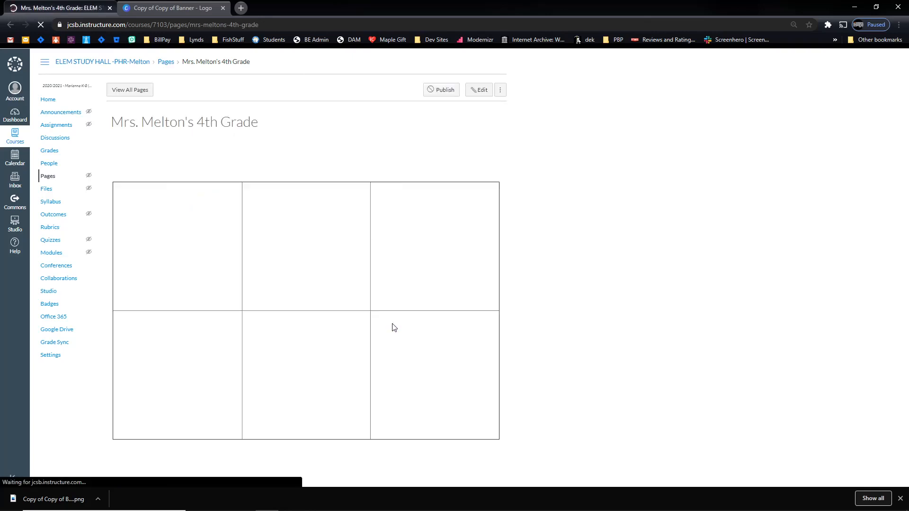
scroll(379, 332, "down", 3)
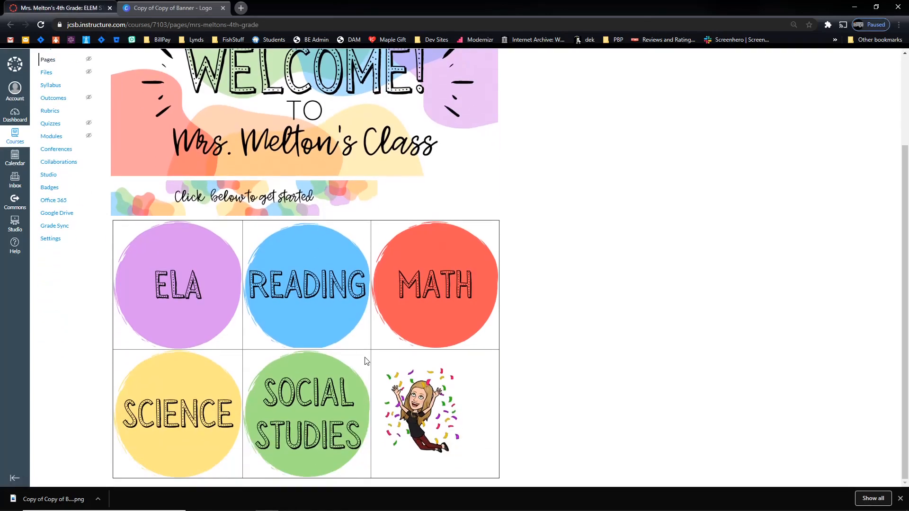
scroll(374, 240, "up", 3)
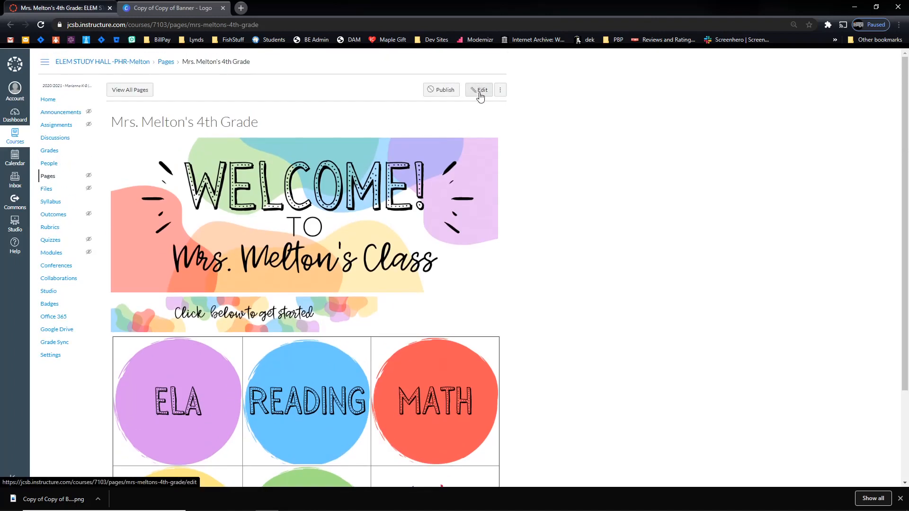
Reopen the page for editing and center the "Click below to get started" banner.
left_click(480, 93)
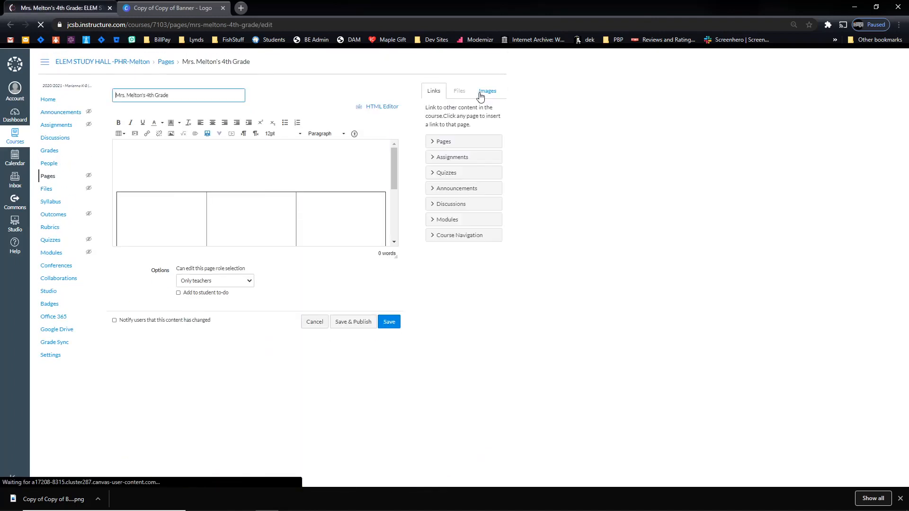
left_click_drag(396, 158, 397, 187)
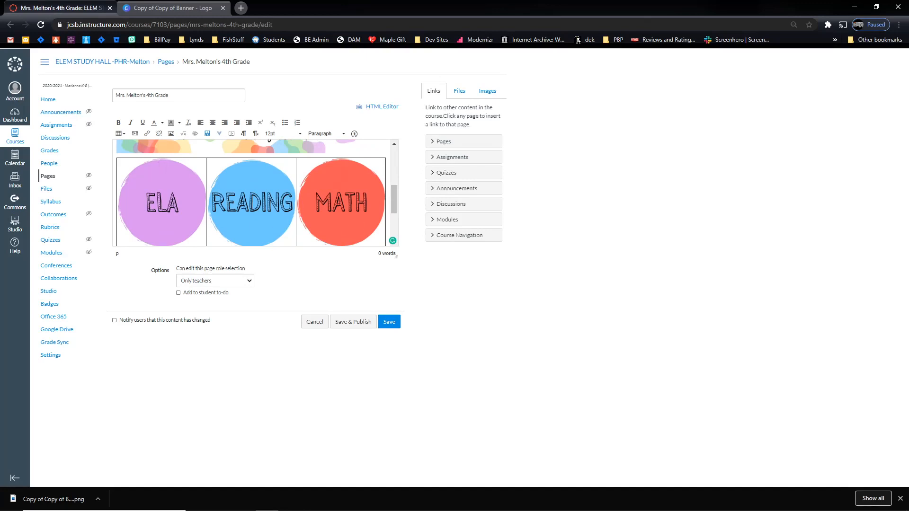
scroll(281, 245, "up", 3)
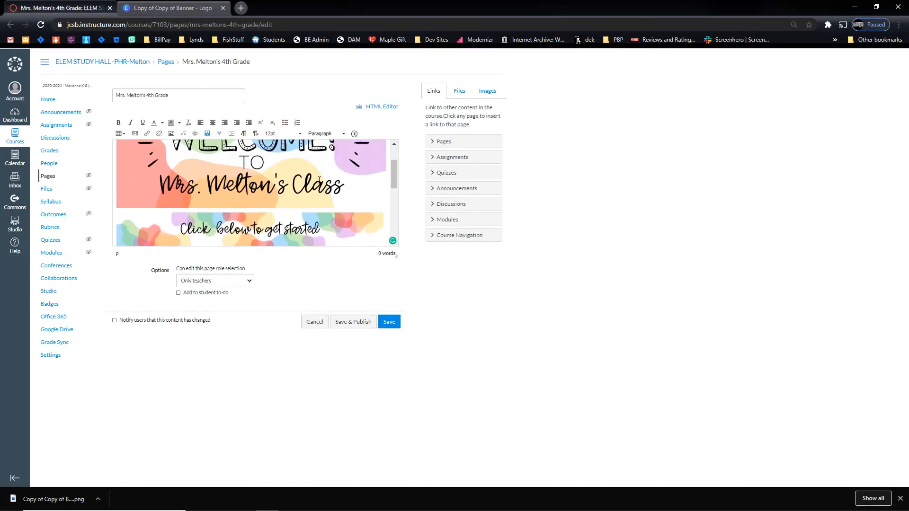
scroll(187, 170, "down", 3)
scroll(203, 174, "up", 1)
left_click(227, 177)
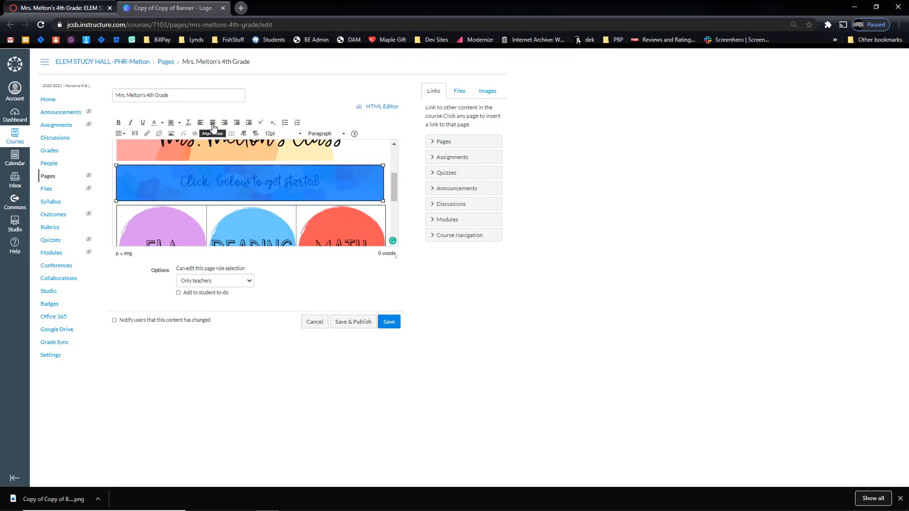
Center the ELA, Reading and Math button images in the table's first row.
scroll(190, 192, "down", 1)
left_click(190, 192)
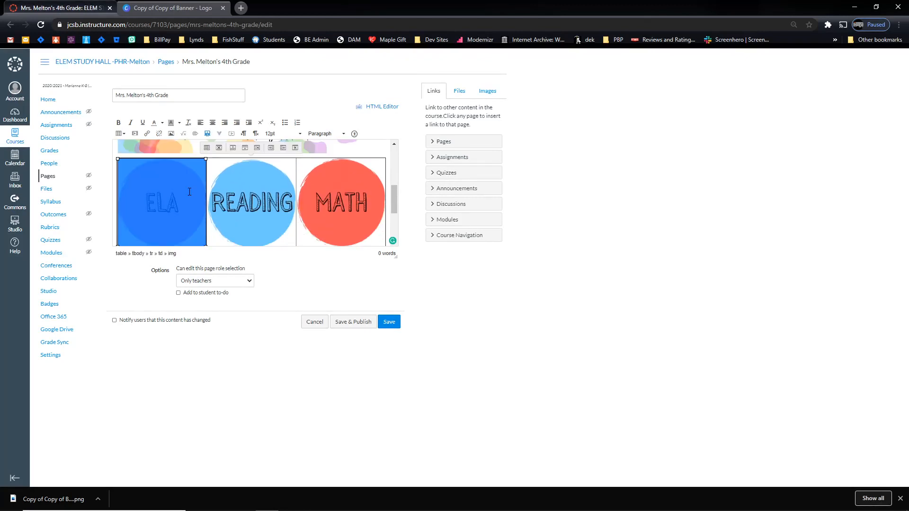
left_click(214, 125)
left_click(251, 185)
left_click(215, 124)
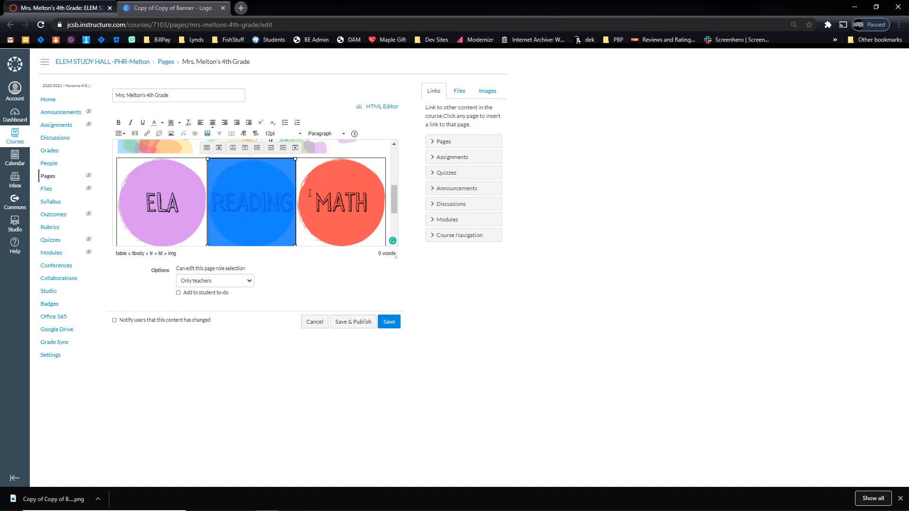
left_click(341, 203)
left_click(213, 124)
Center the Science, Social Studies and cartoon character images in the table's second row.
scroll(190, 199, "down", 2)
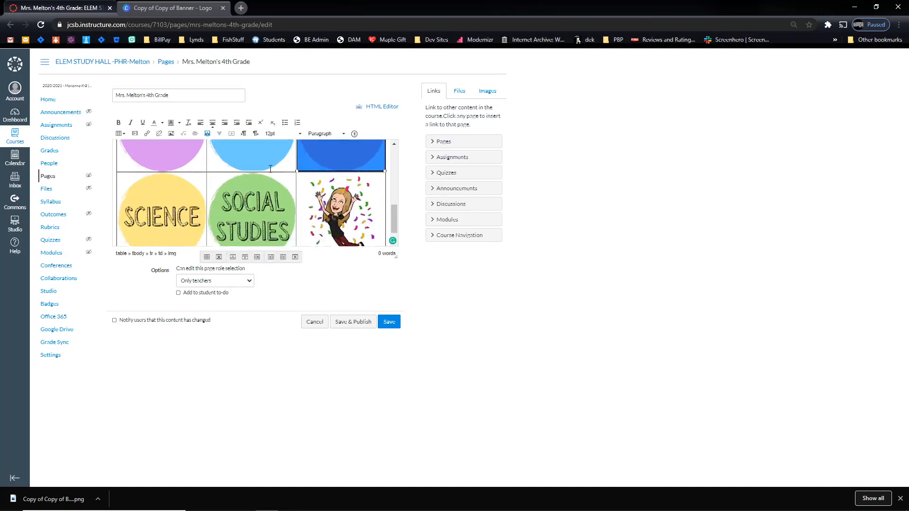
left_click(161, 199)
left_click(232, 163)
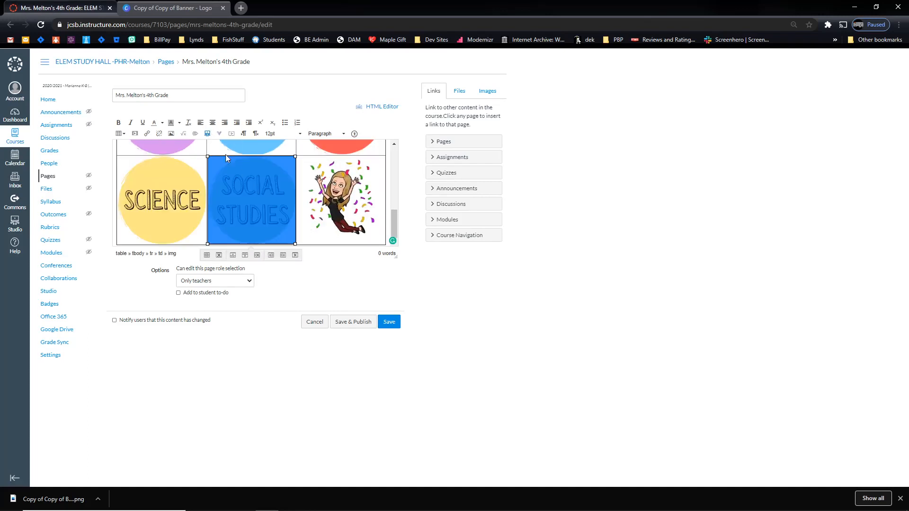
left_click(213, 124)
left_click(341, 199)
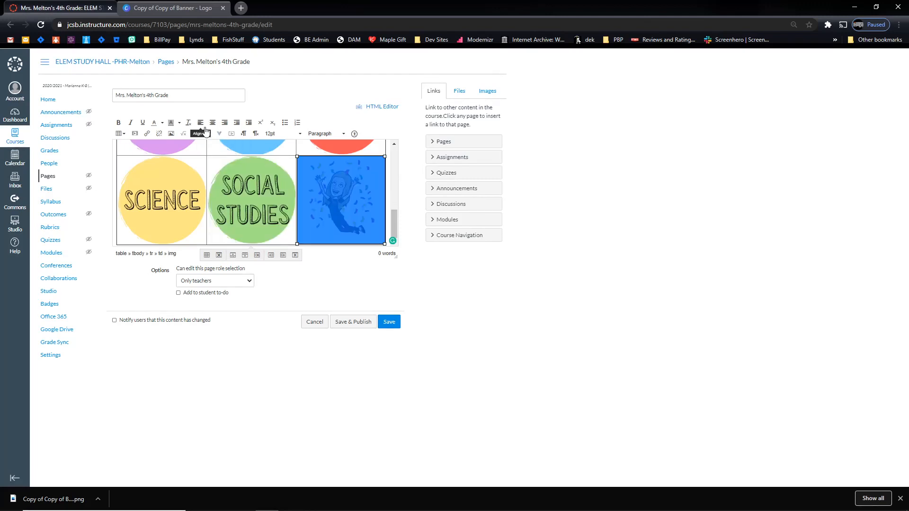
left_click(213, 124)
Select all six cells of the button table and set the table's alignment to Center.
scroll(227, 200, "up", 1)
scroll(226, 200, "up", 2)
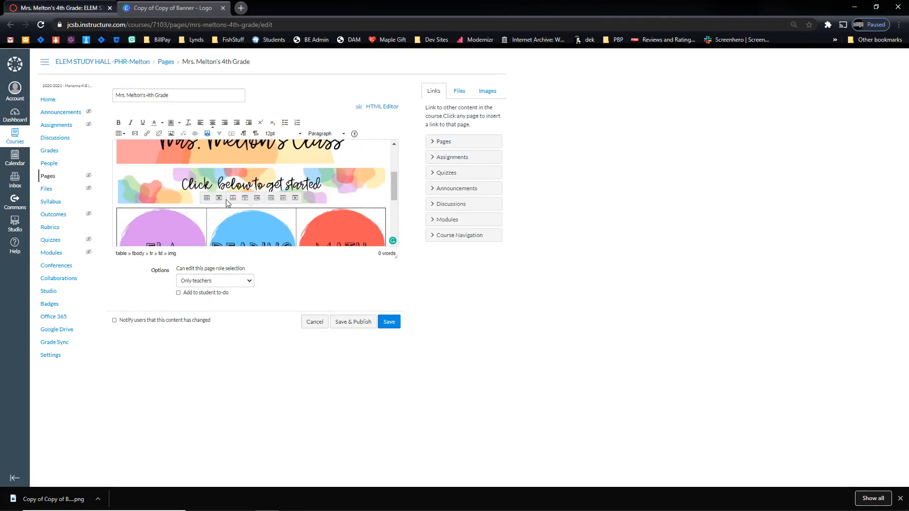
scroll(189, 200, "down", 2)
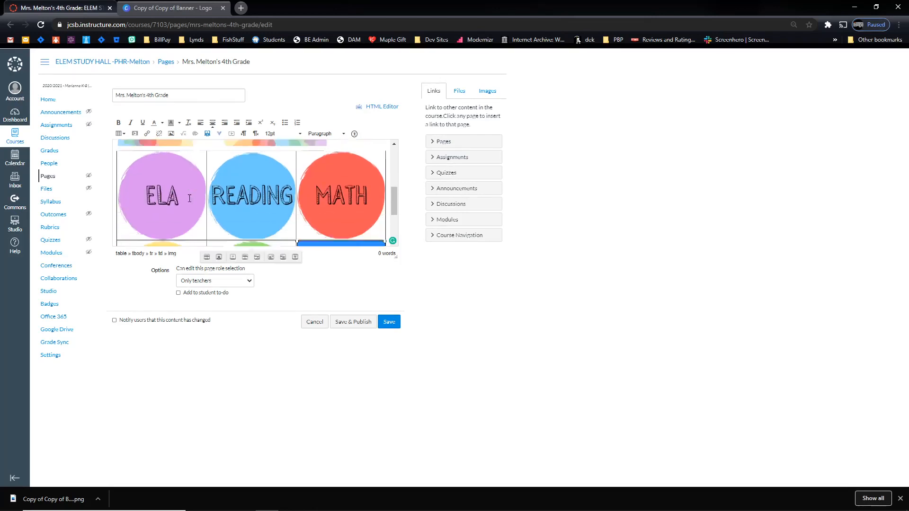
scroll(126, 171, "up", 1)
left_click(123, 170)
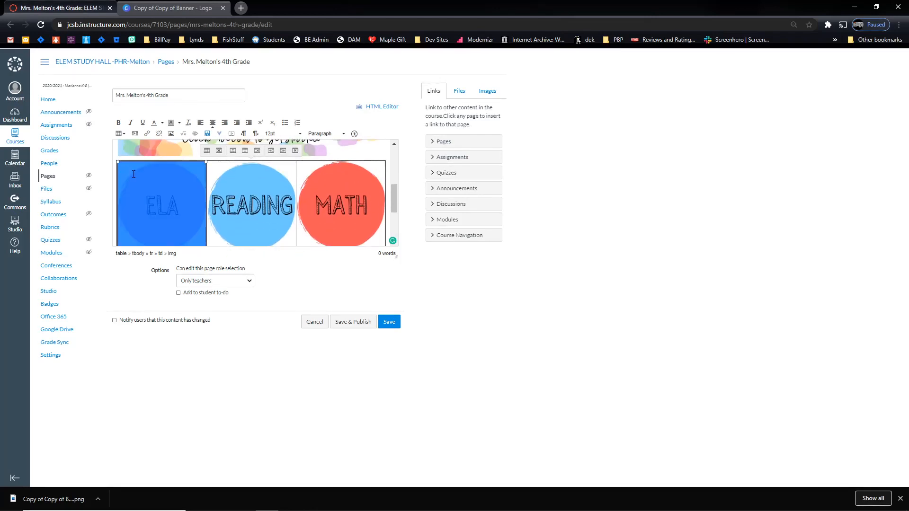
key("shift+Right")
key("shift+Right")
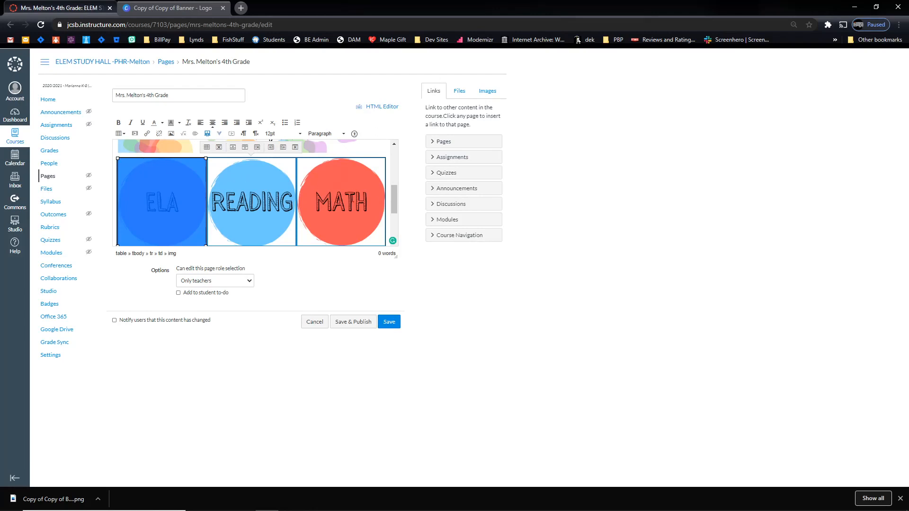
left_click_drag(393, 207, 386, 229)
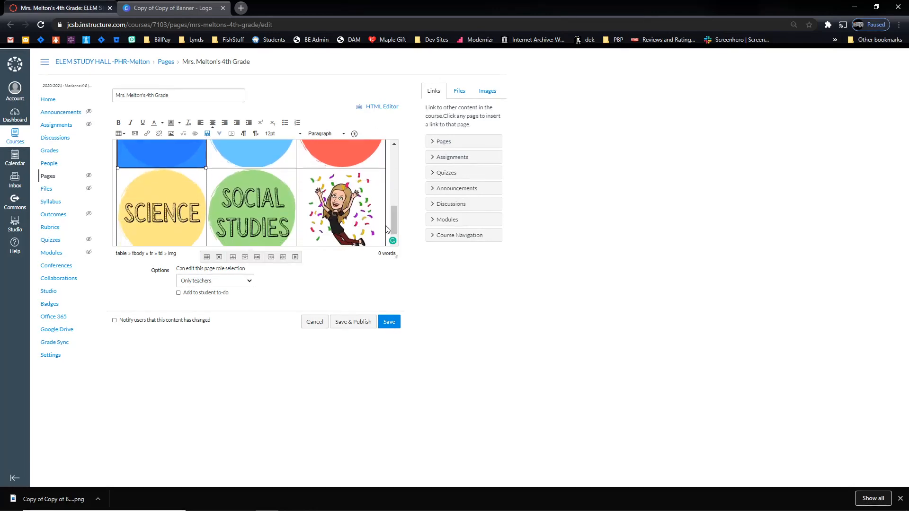
key("shift+Right")
key("shift+Right")
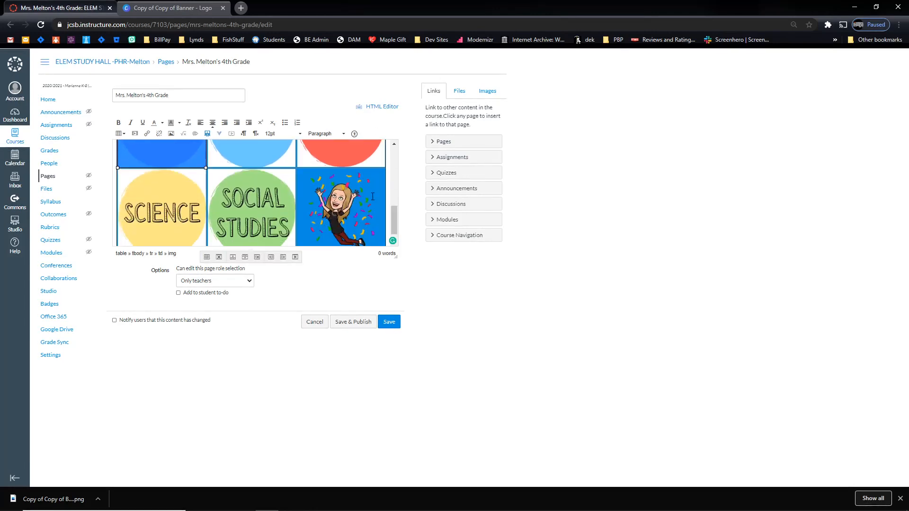
left_click(125, 136)
left_click(150, 154)
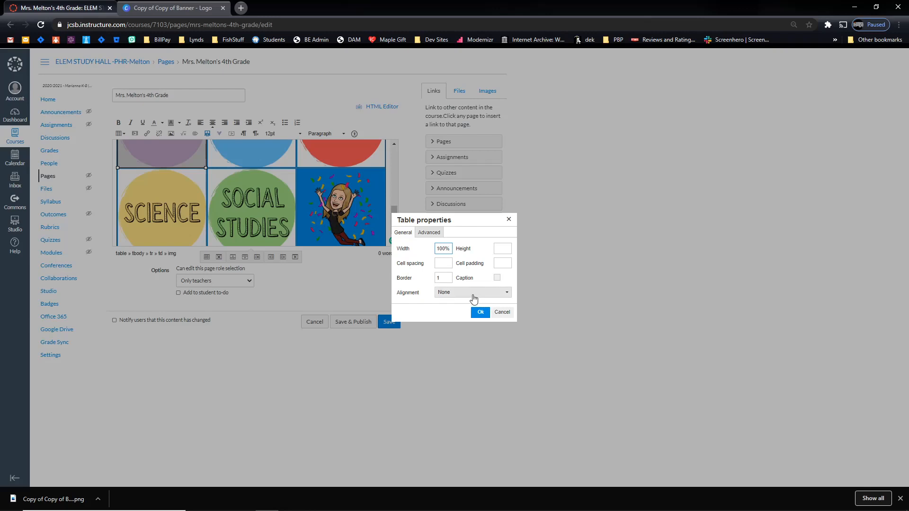
left_click(473, 293)
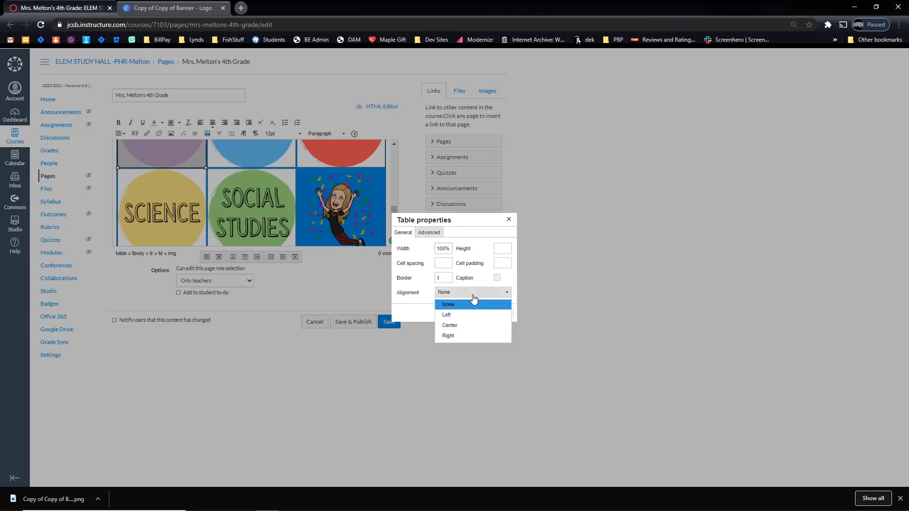
left_click(451, 327)
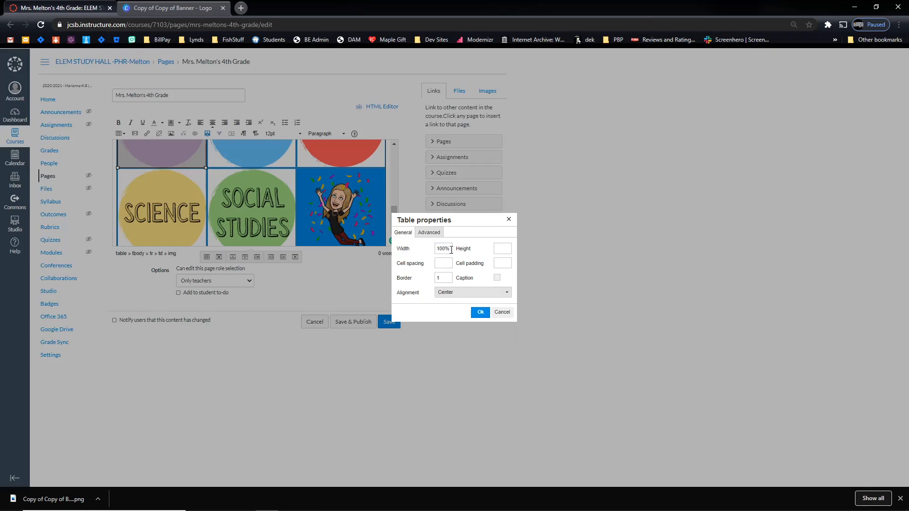
Set the table's border style to Hidden and apply the table properties.
left_click(430, 233)
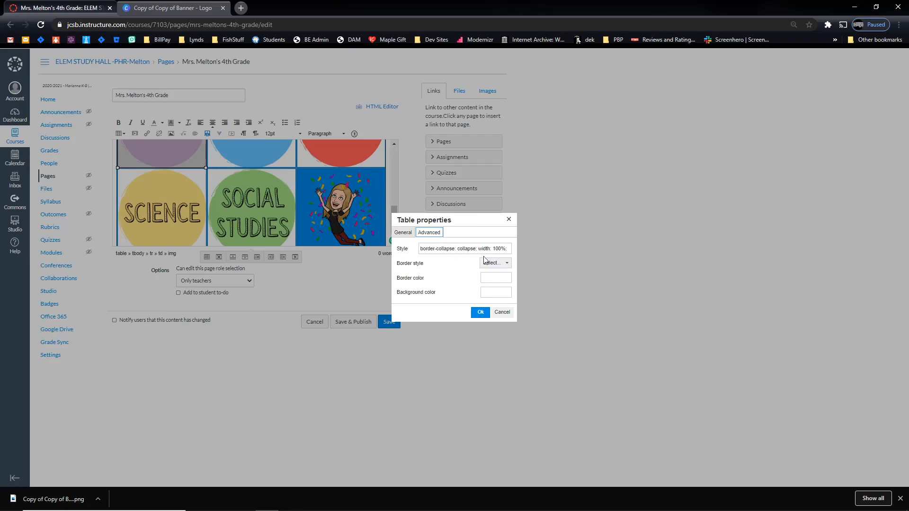
left_click(505, 264)
left_click(507, 381)
left_click(479, 313)
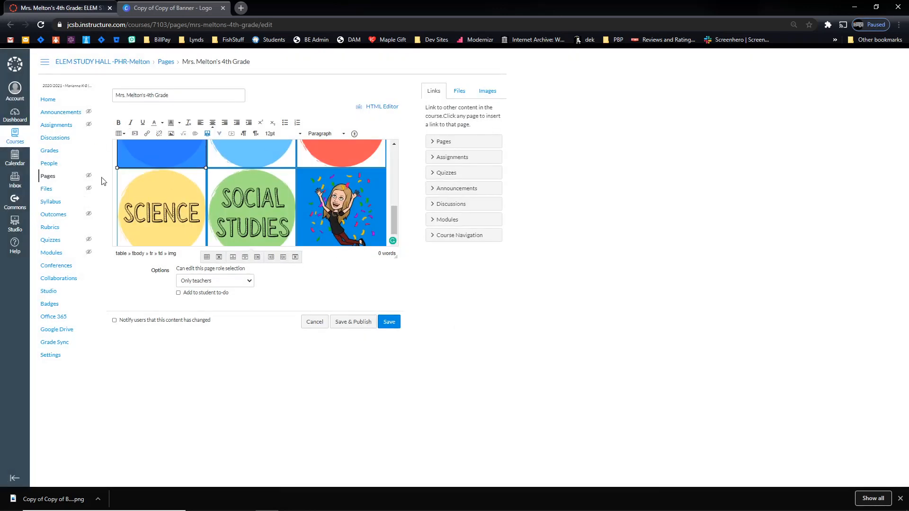
Set the selected cells' horizontal alignment to Center and vertical alignment to Middle.
left_click(124, 136)
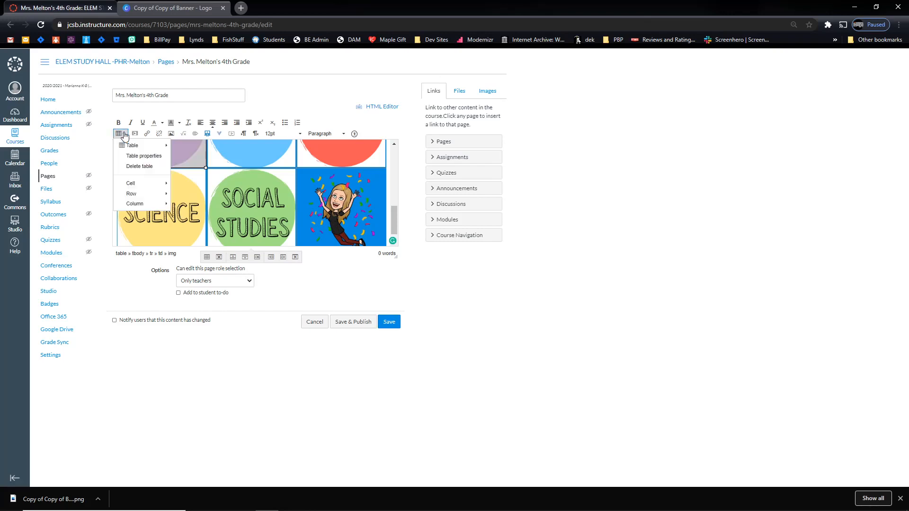
mouse_move(133, 194)
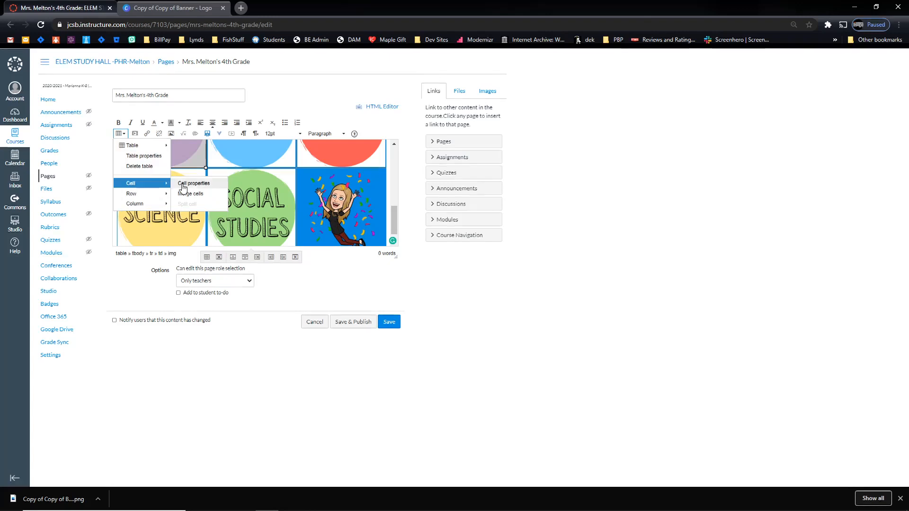
left_click(193, 184)
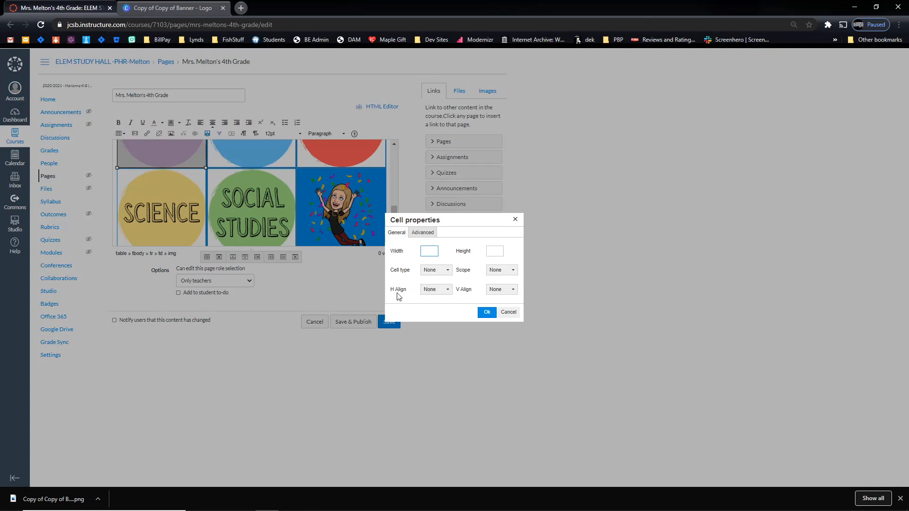
left_click(437, 291)
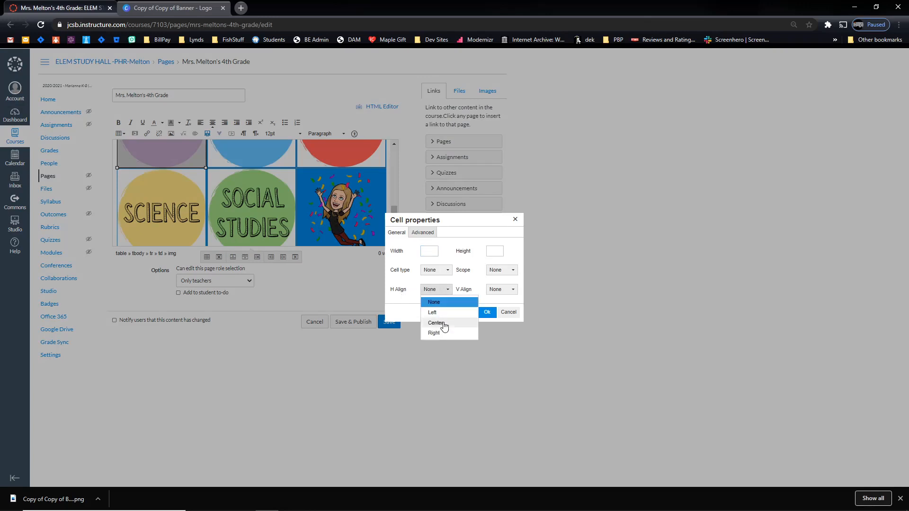
left_click(433, 324)
left_click(502, 291)
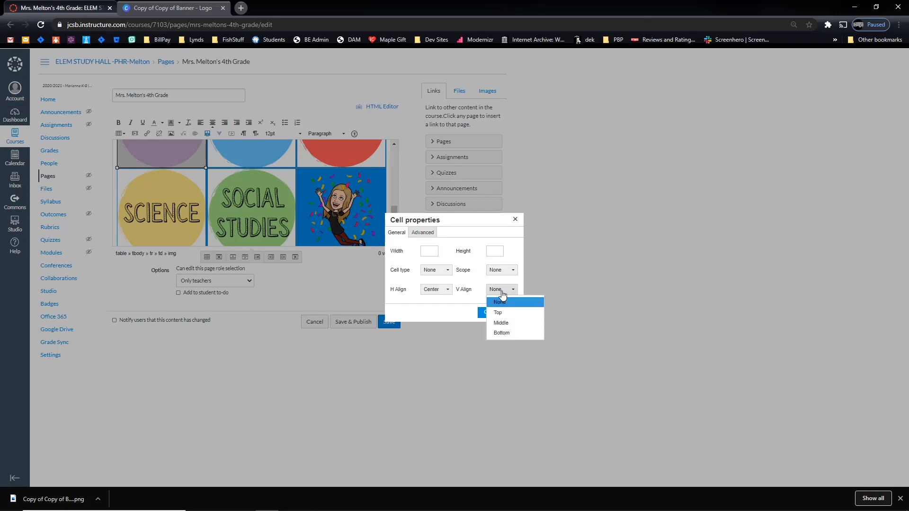
left_click(503, 324)
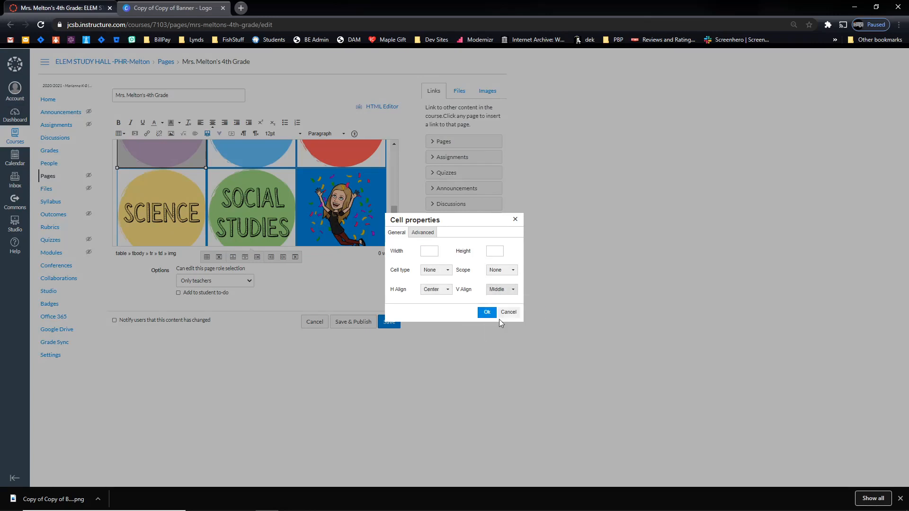
Set the selected cells' border style to Hidden and apply the cell properties.
left_click(426, 237)
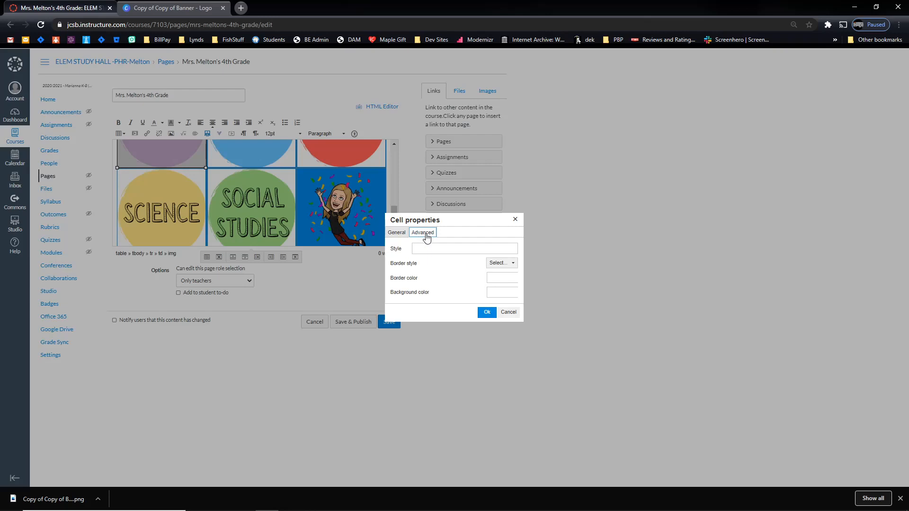
left_click(514, 264)
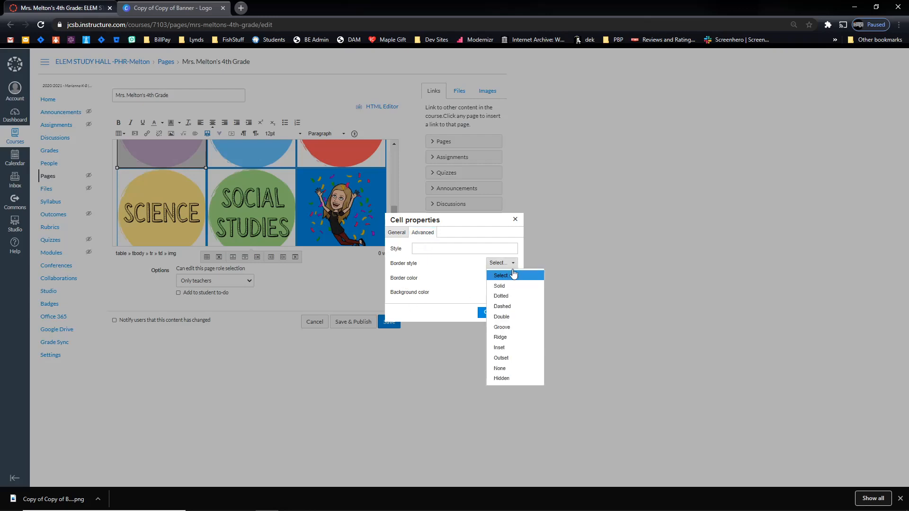
left_click(504, 380)
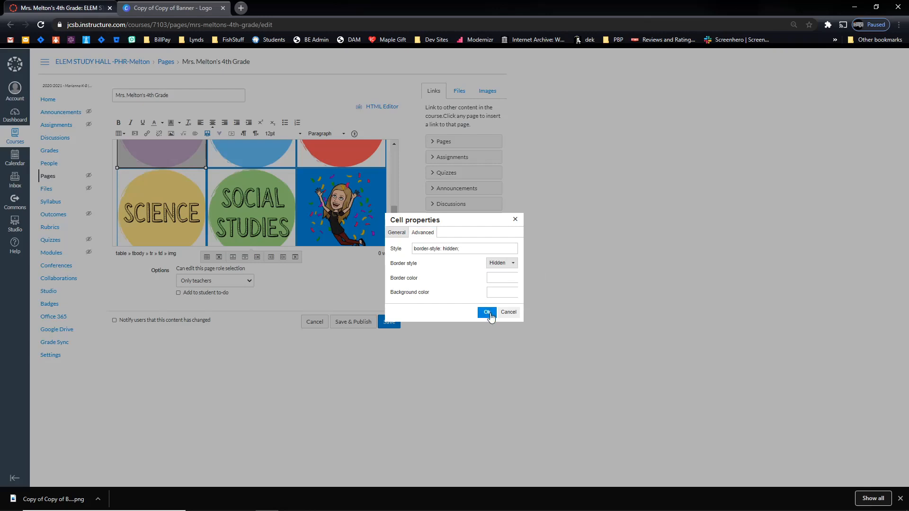
left_click(488, 313)
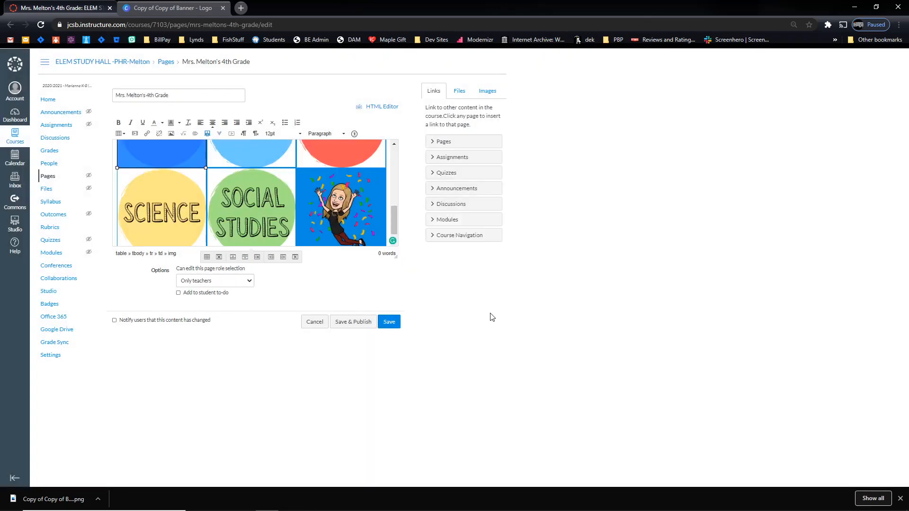
Save the page and check the banners and button table from top to bottom.
left_click(394, 327)
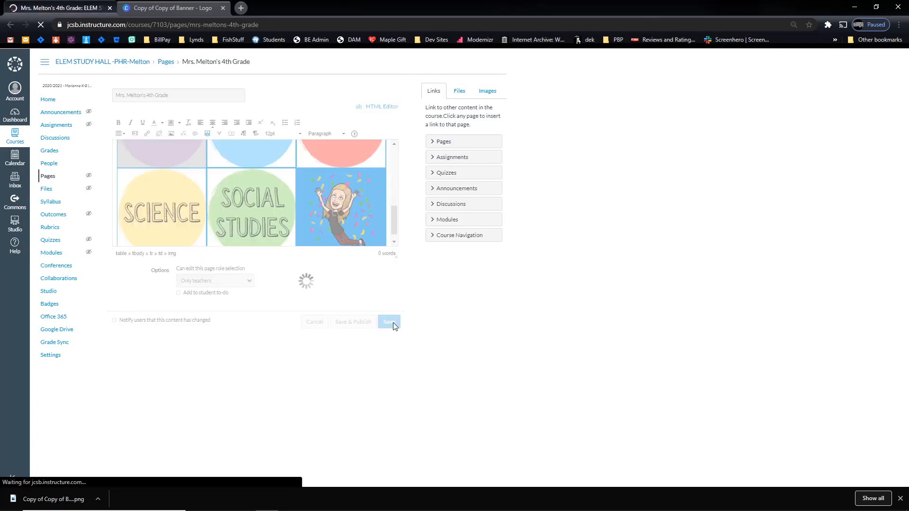
scroll(393, 326, "down", 3)
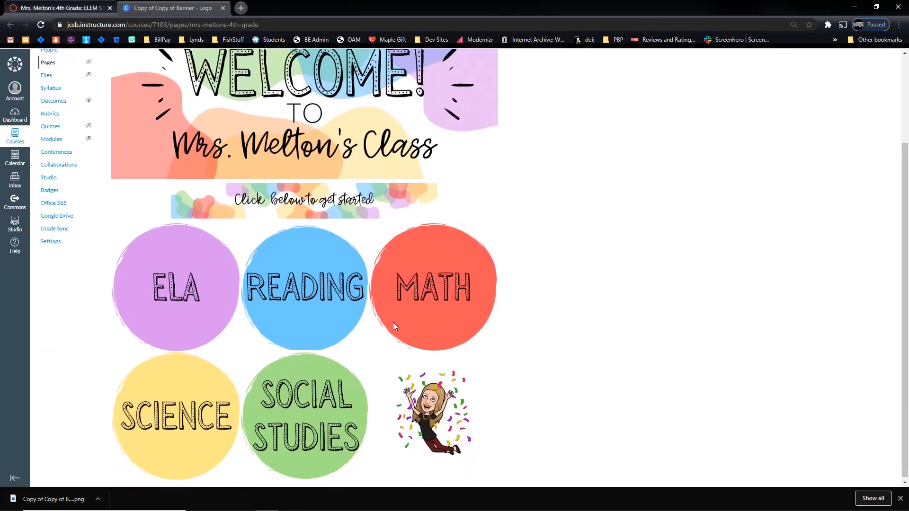
scroll(393, 322, "up", 3)
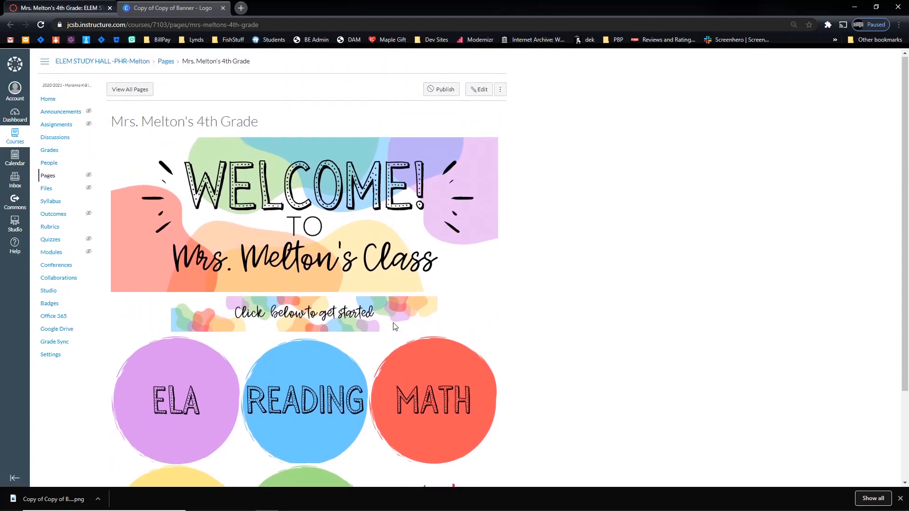
scroll(393, 322, "down", 3)
scroll(393, 323, "up", 3)
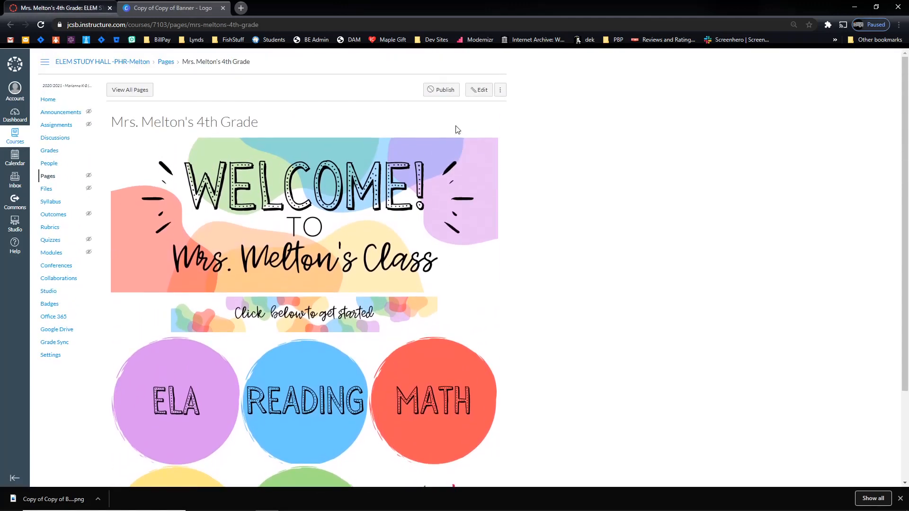
Reopen the page for editing, locate the "Click below to get started" banner and show the beginning of the page's HTML code.
left_click(478, 90)
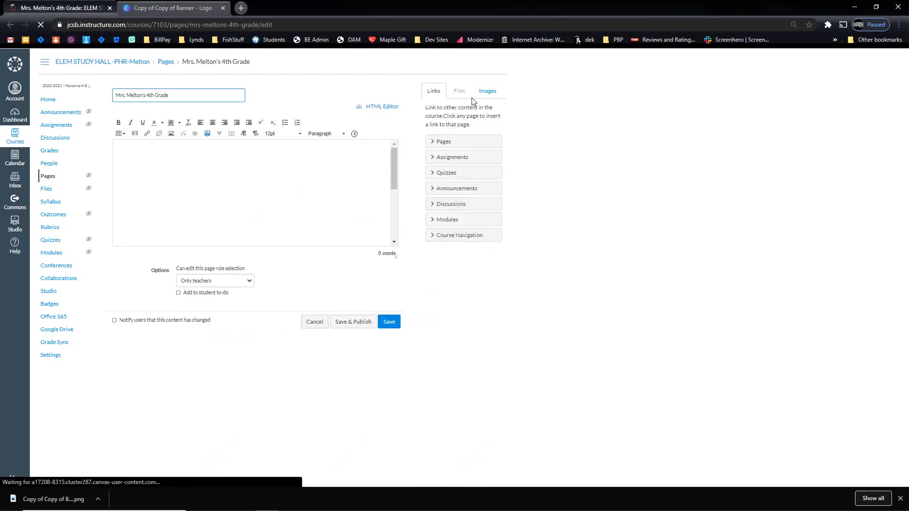
left_click_drag(396, 160, 397, 182)
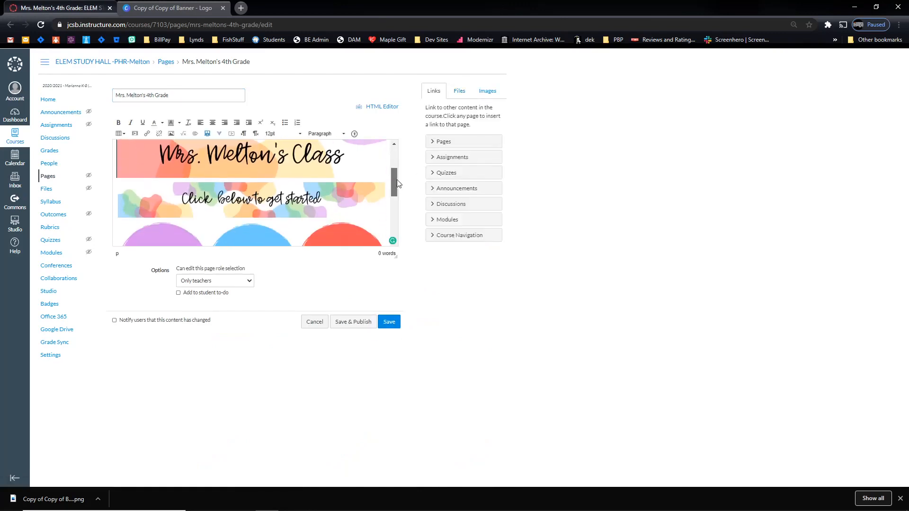
left_click(272, 198)
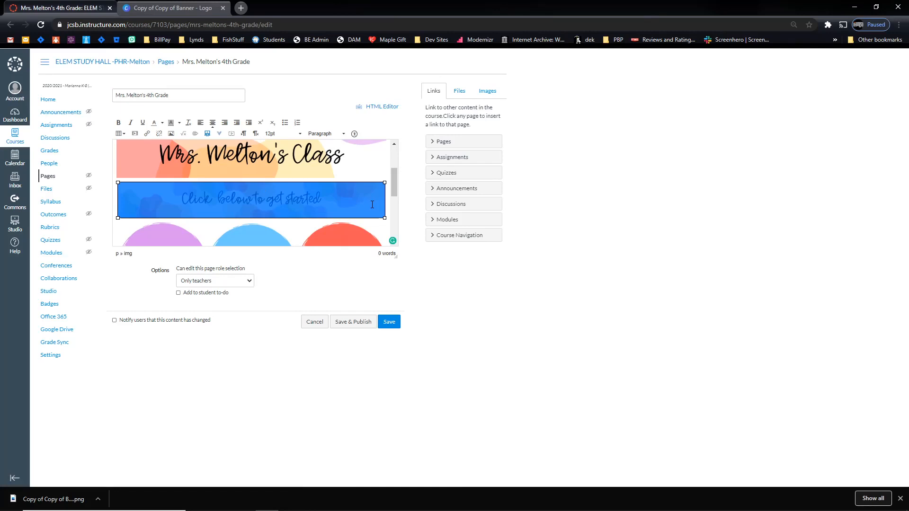
left_click(384, 108)
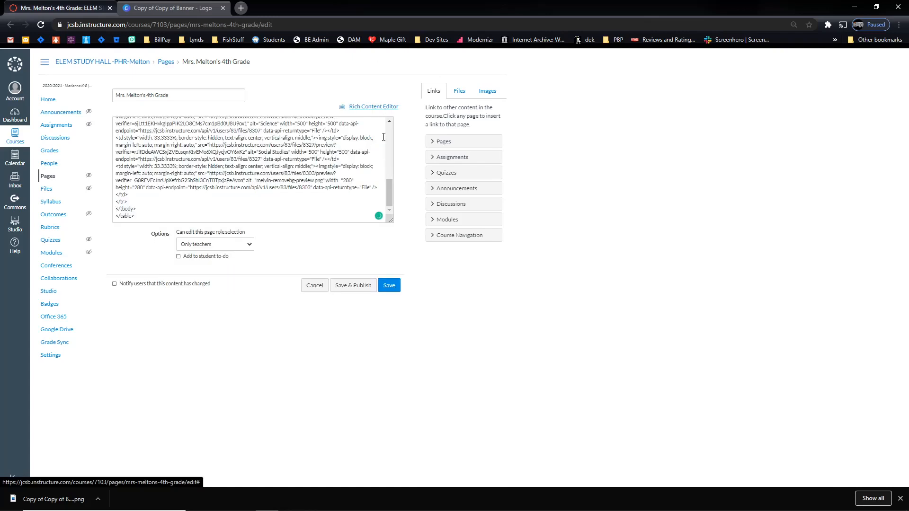
left_click_drag(387, 192, 373, 105)
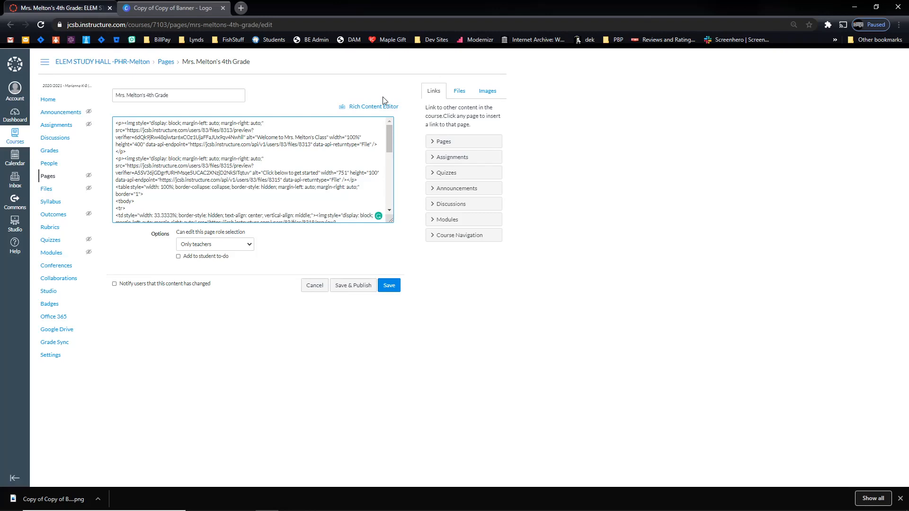
Find "width" in the HTML code and set the "Click below to get started" banner's width to 100%.
key("ctrl+f")
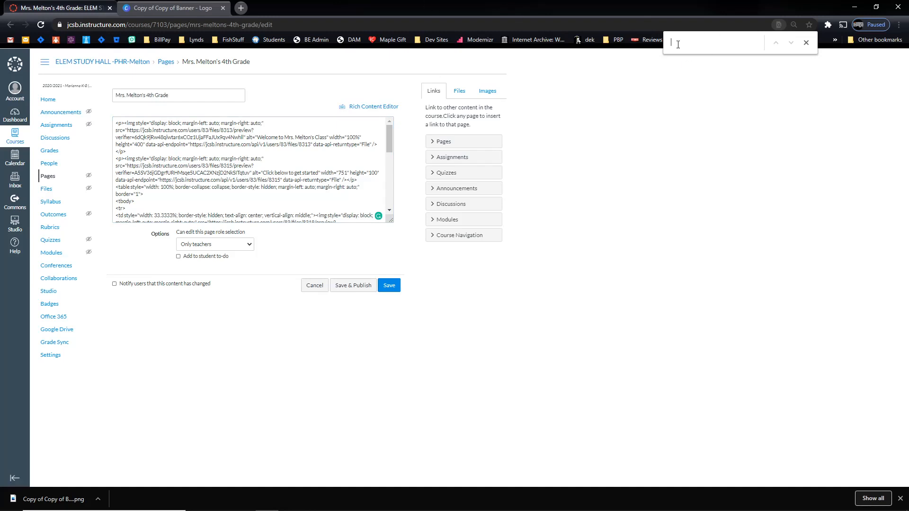
type("width")
left_click(349, 174)
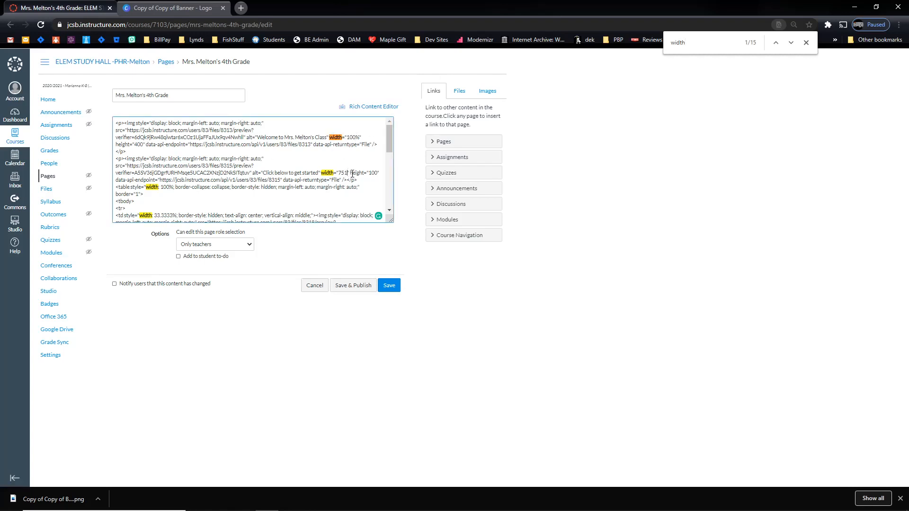
key("BackSpace")
key("BackSpace")
key("BackSpace")
type("100%")
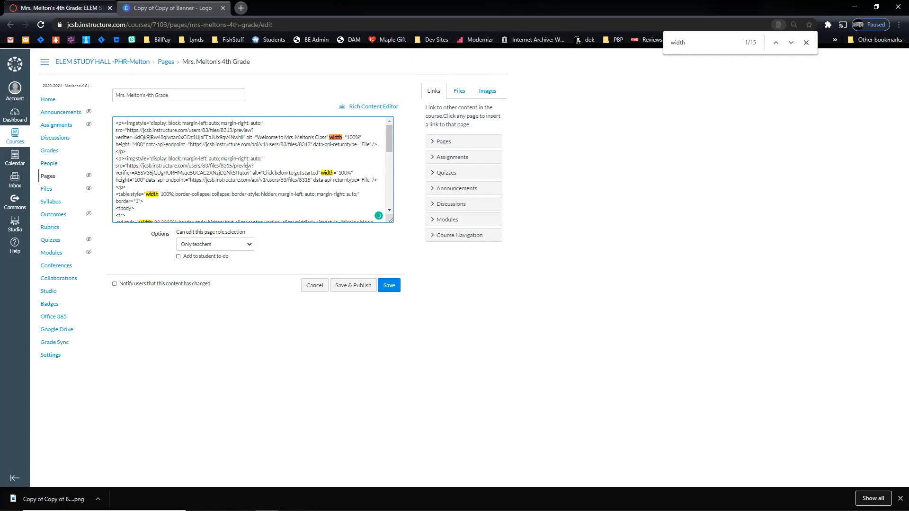
Set the ELA button image's width to 100% in the HTML code.
scroll(191, 179, "down", 2)
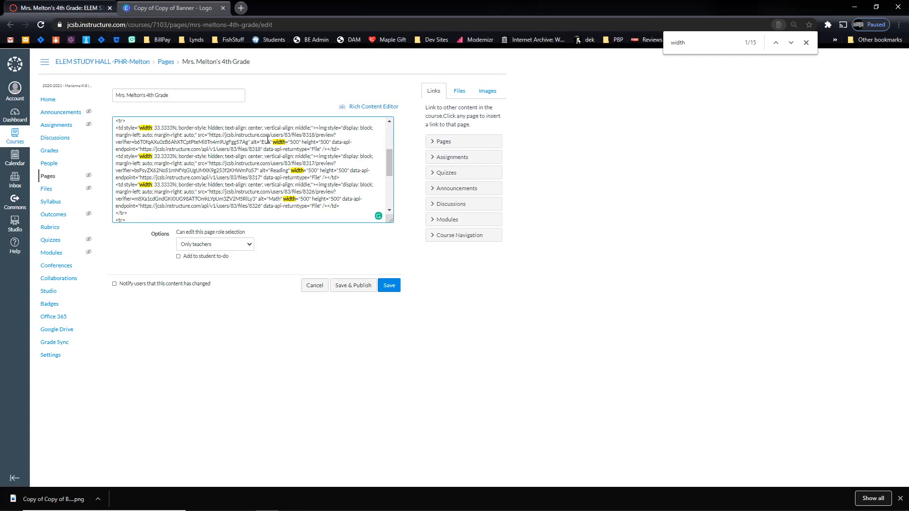
left_click(299, 142)
key("BackSpace")
key("BackSpace")
key("BackSpace")
type("100%")
key("BackSpace")
type("%")
Set the Reading button image's width to 100% in the HTML code.
left_click(304, 170)
key("BackSpace")
key("BackSpace")
key("BackSpace")
type("100%")
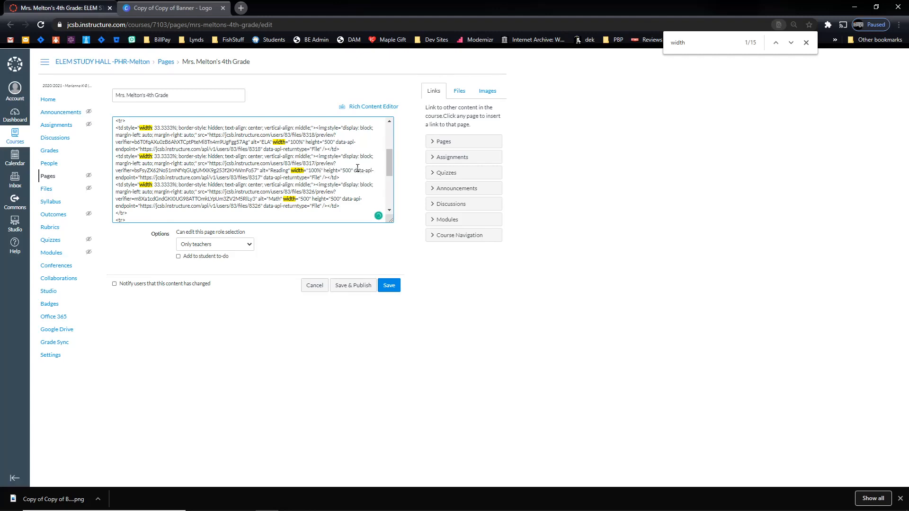
Set the Math button image's width to 100% in the HTML code.
scroll(307, 156, "down", 1)
scroll(307, 156, "down", 1)
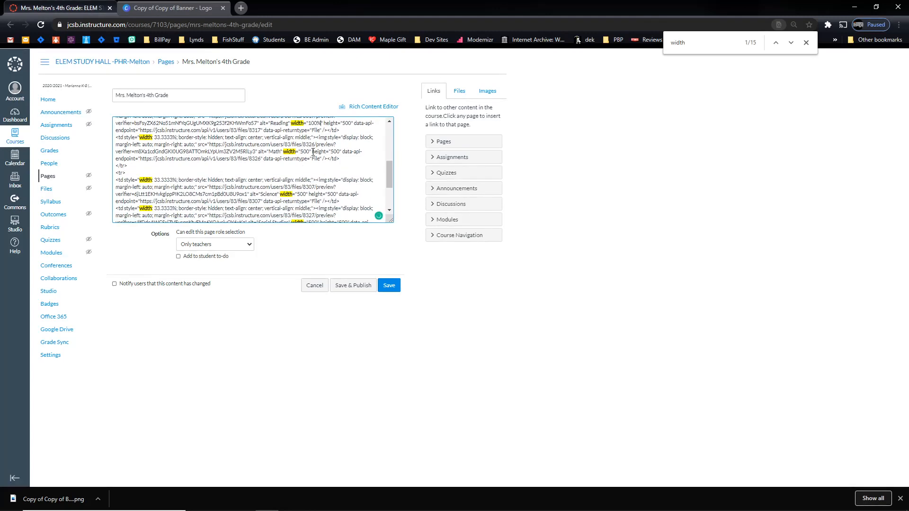
left_click(309, 151)
key("BackSpace")
key("BackSpace")
key("BackSpace")
type("100")
Set the Science button image's width to 100% in the HTML code.
scroll(323, 164, "down", 1)
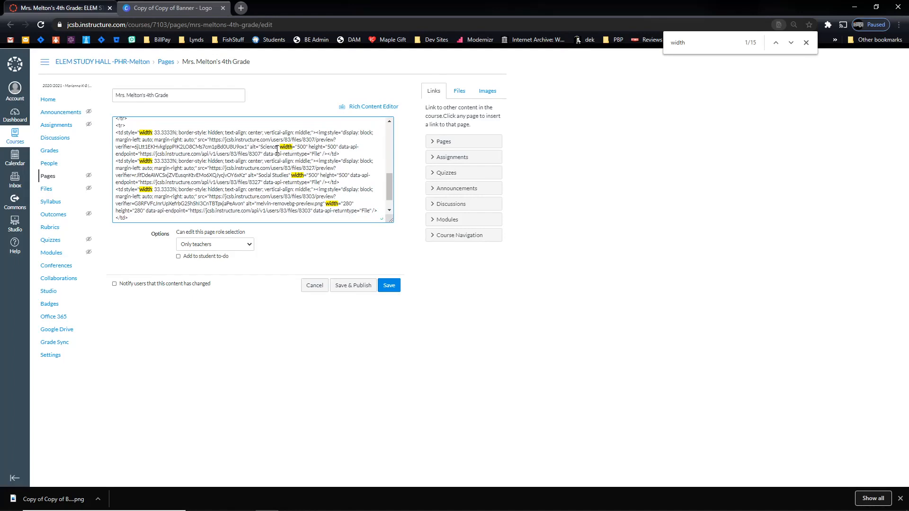
left_click(306, 147)
key("BackSpace")
key("BackSpace")
key("BackSpace")
type("100%")
Set the Social Studies button image's width to 100% in the HTML code.
key("BackSpace")
key("BackSpace")
key("BackSpace")
type("100%")
Set the width of the last image in the table, melvin-removebg-preview.png, to 100% in the HTML code and save the page.
scroll(379, 176, "down", 1)
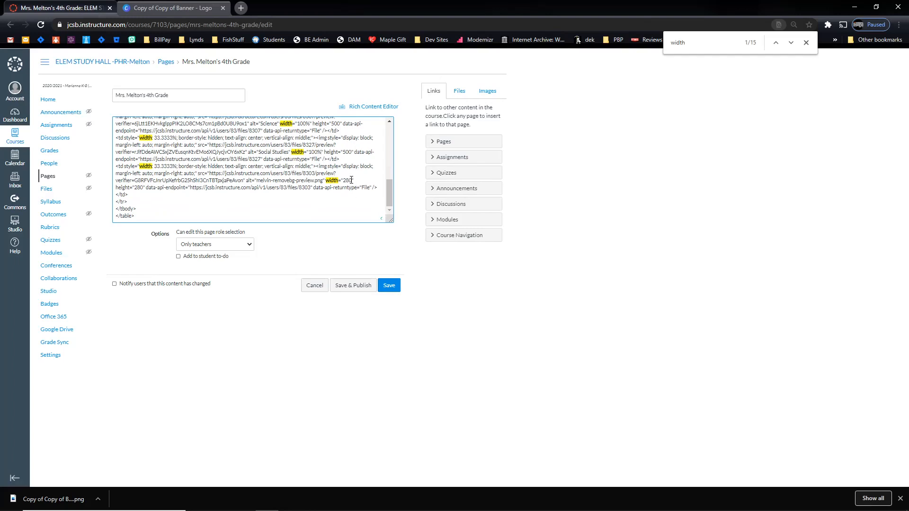
key("BackSpace")
key("BackSpace")
key("BackSpace")
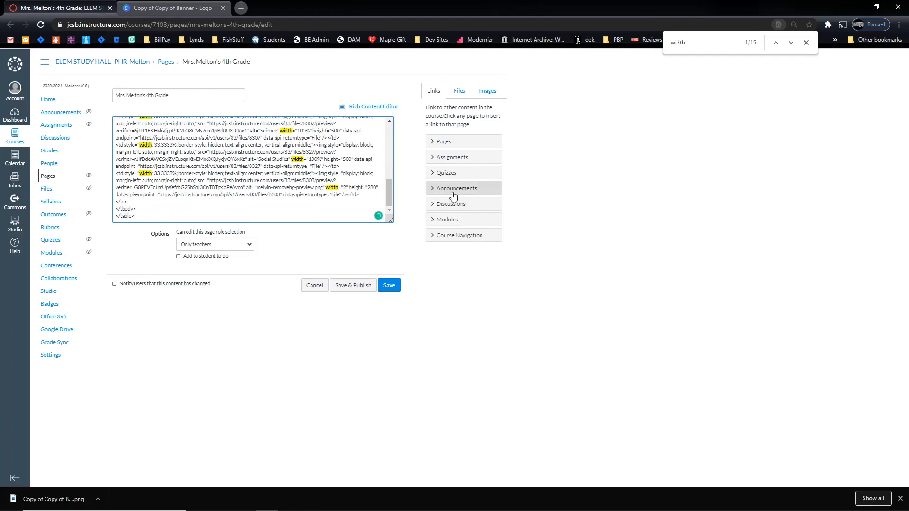
type("100%")
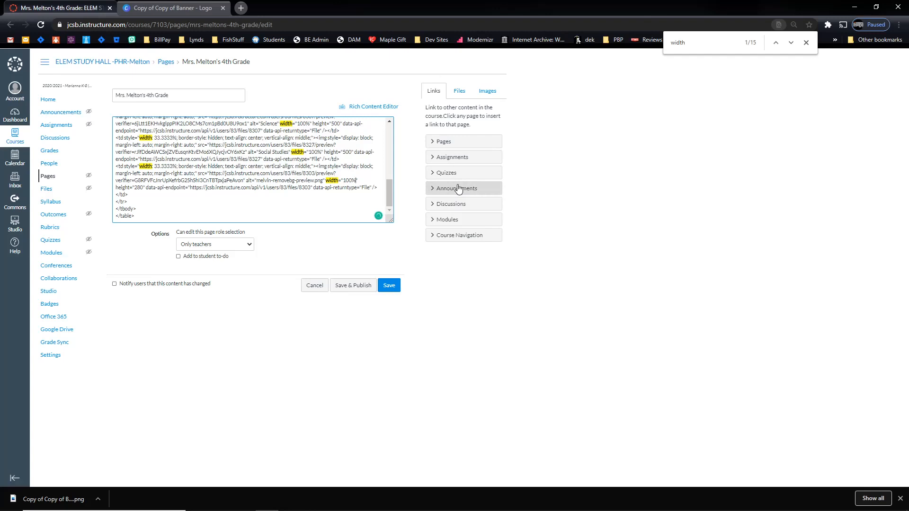
left_click(393, 290)
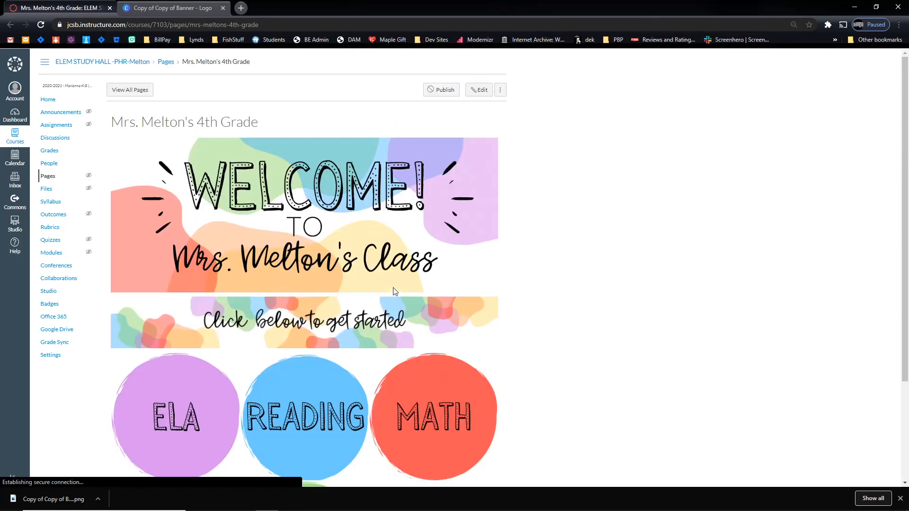
Check how the banners and subject buttons scale by narrowing the browser window, then restore it to full size and review the whole page.
scroll(396, 292, "down", 1)
scroll(393, 291, "down", 2)
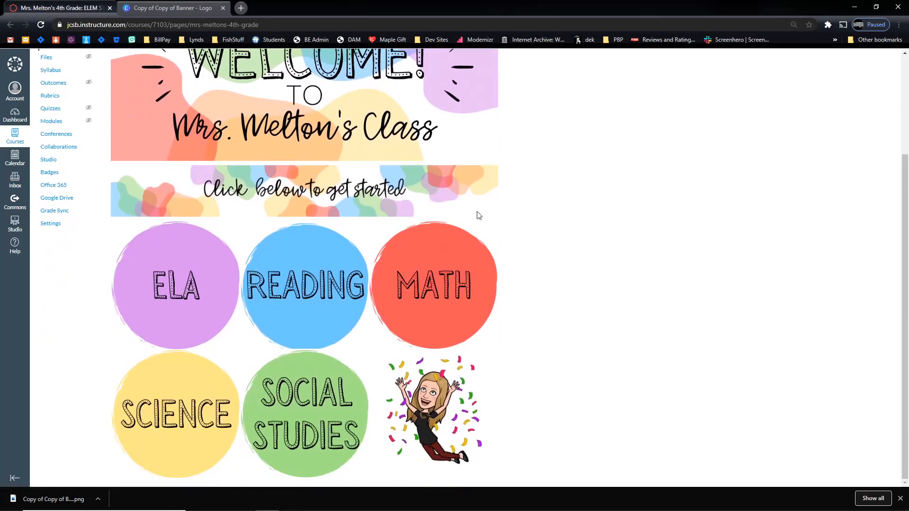
left_click(877, 7)
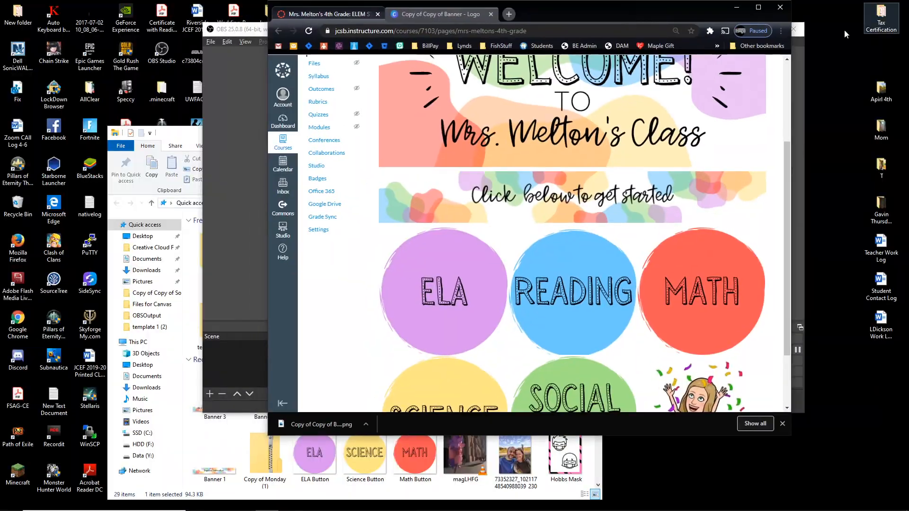
left_click_drag(789, 93, 704, 141)
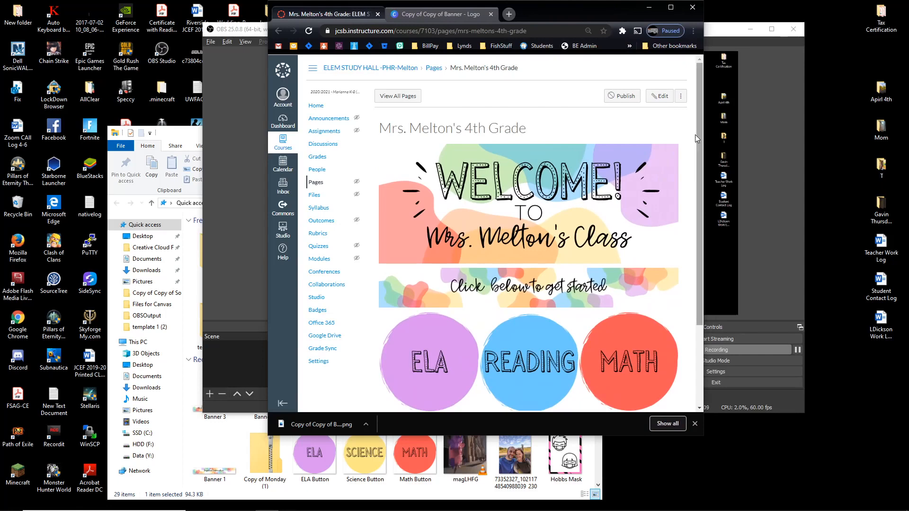
left_click(670, 7)
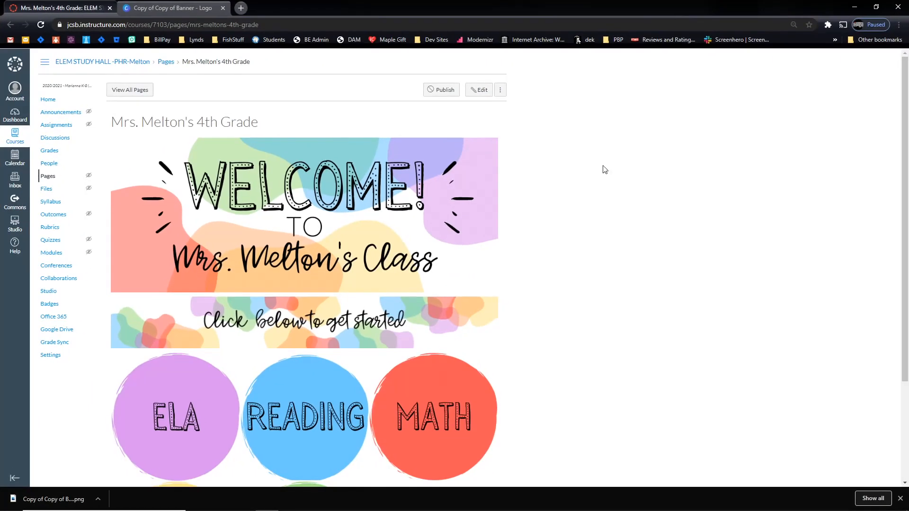
scroll(437, 232, "down", 3)
scroll(436, 232, "up", 3)
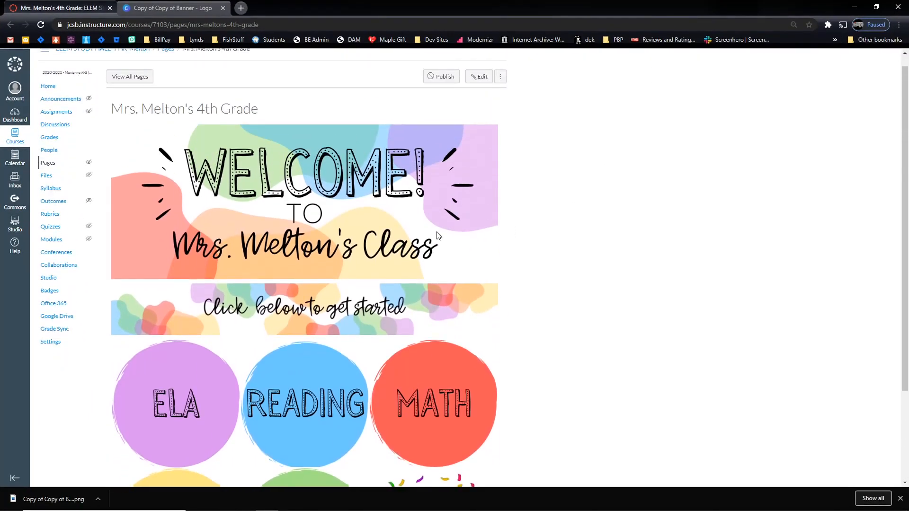
scroll(436, 232, "down", 3)
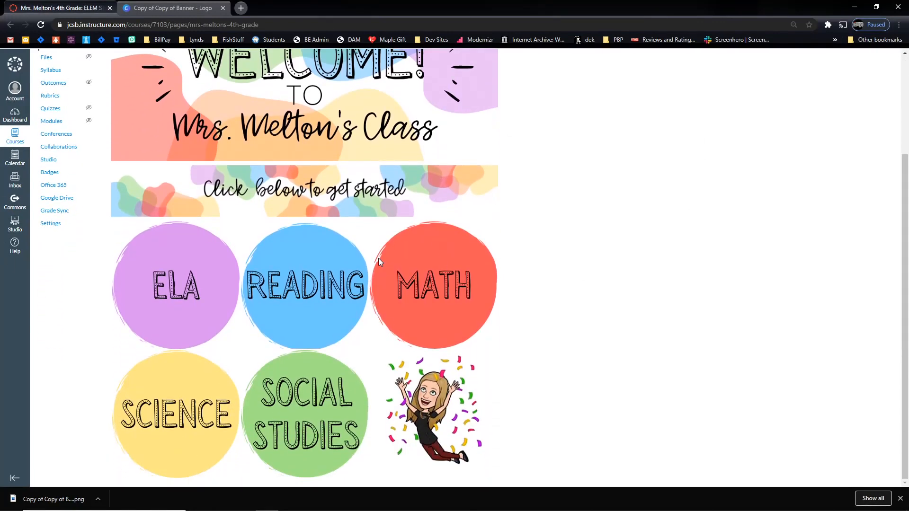
scroll(379, 262, "up", 1)
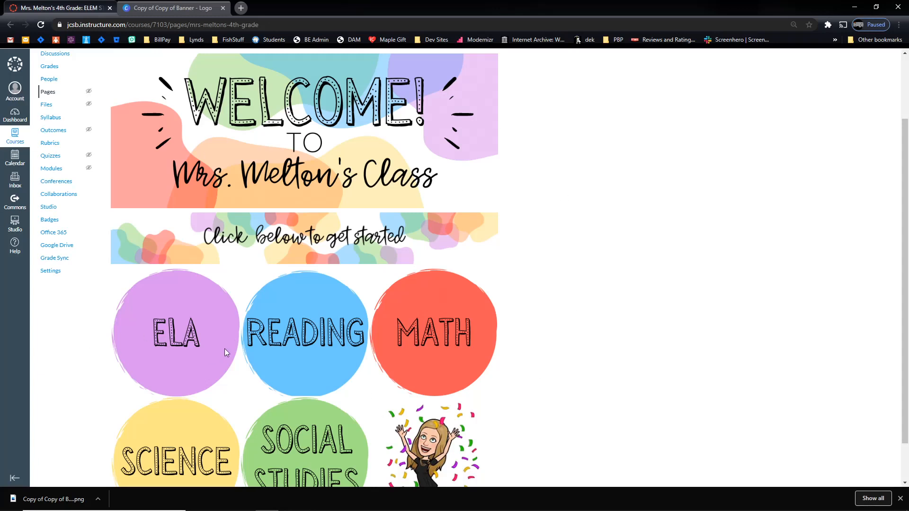
scroll(226, 345, "up", 1)
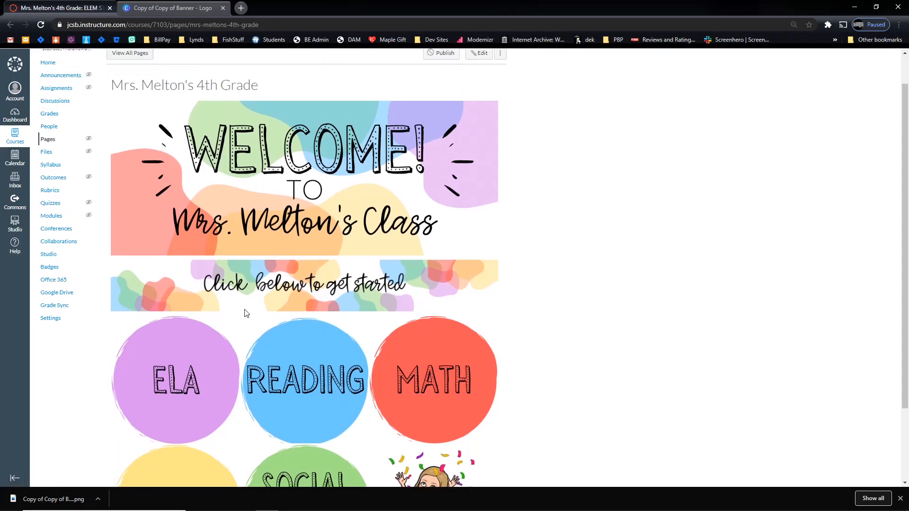
scroll(350, 313, "up", 1)
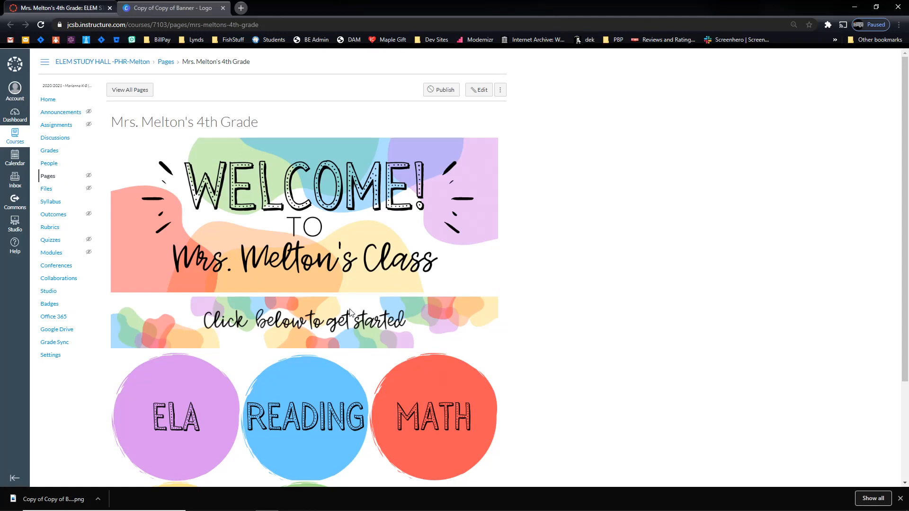
Publish the class page and show the list of all course pages.
left_click(435, 94)
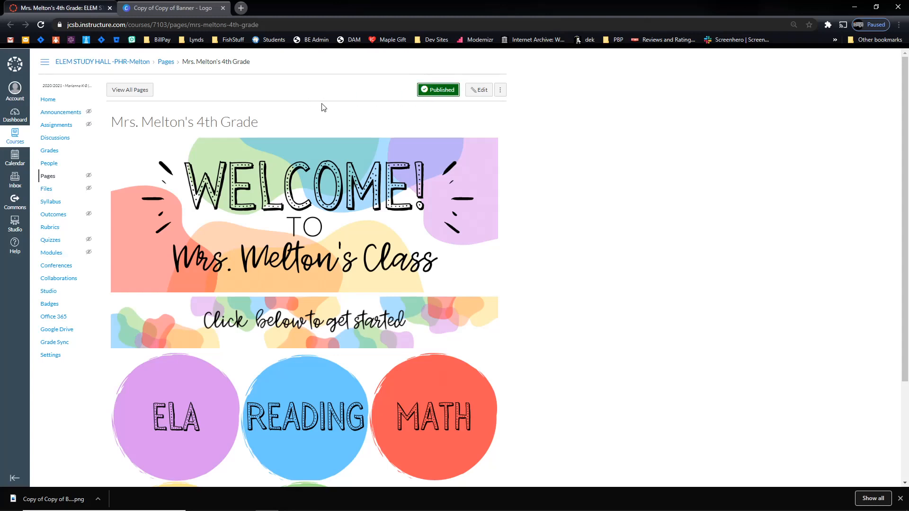
left_click(133, 91)
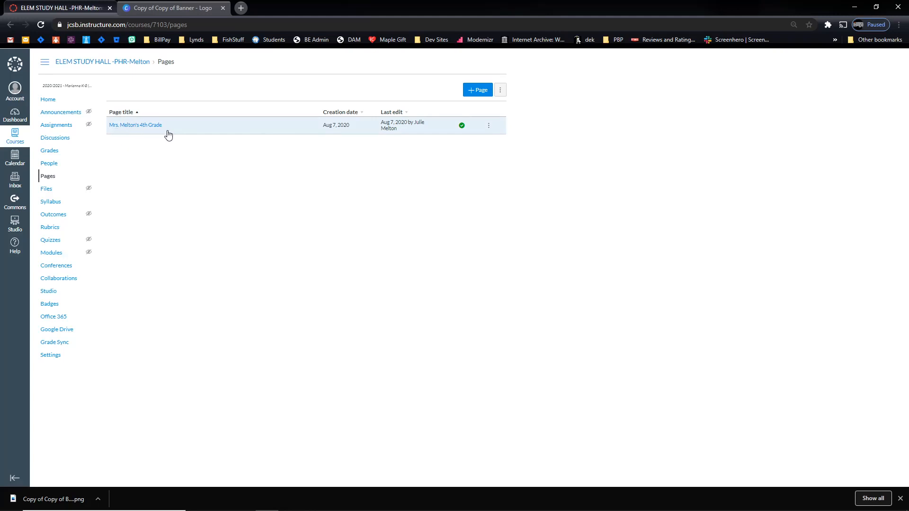
left_click(47, 100)
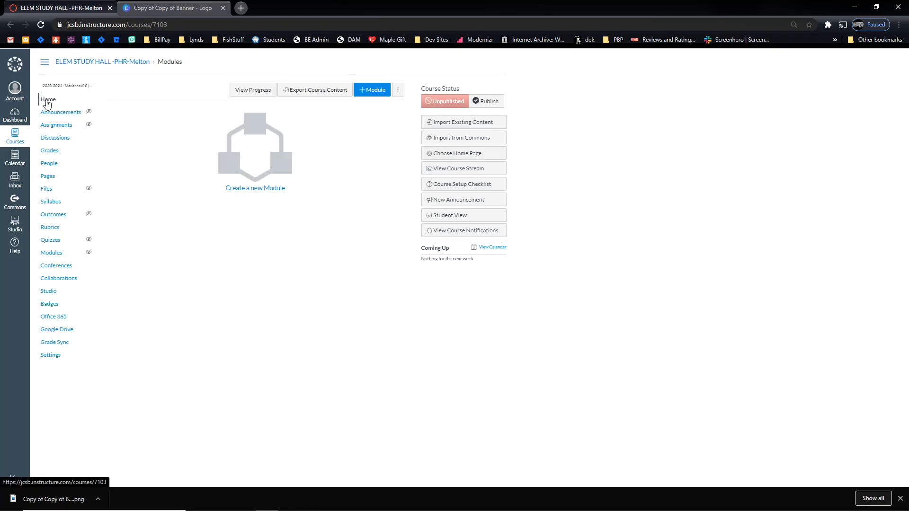
left_click(471, 158)
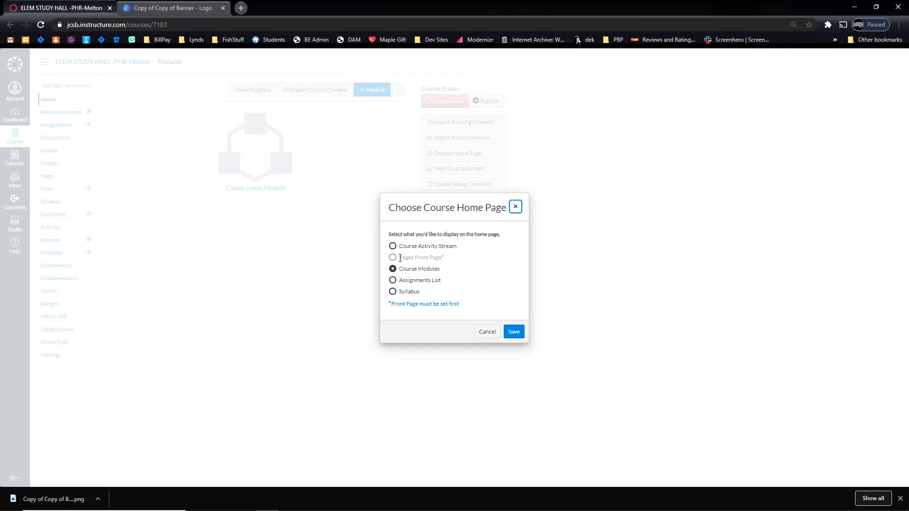
left_click(488, 331)
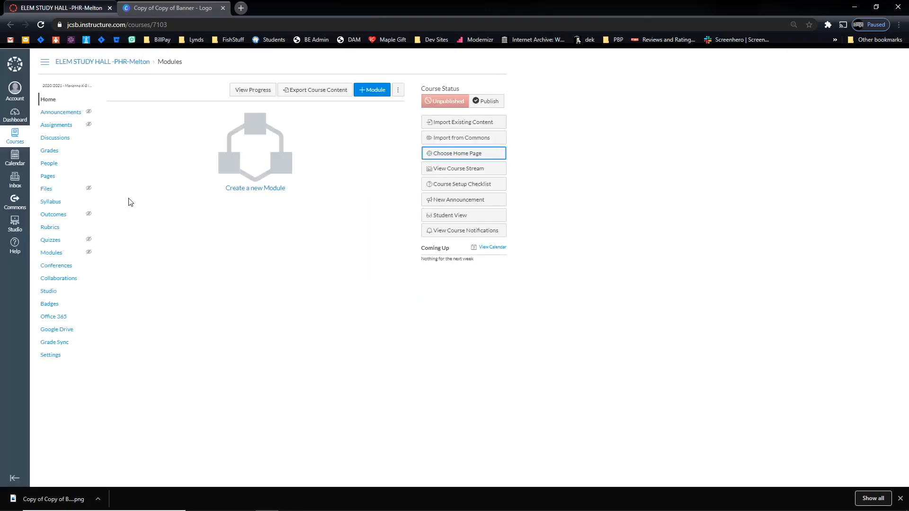
Mark the published class page as the course's front page in the list of pages.
left_click(46, 179)
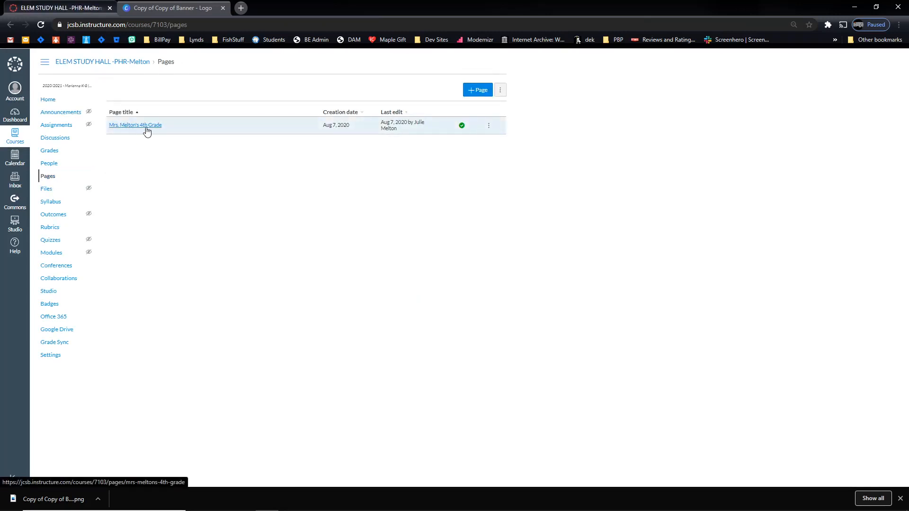
left_click(489, 127)
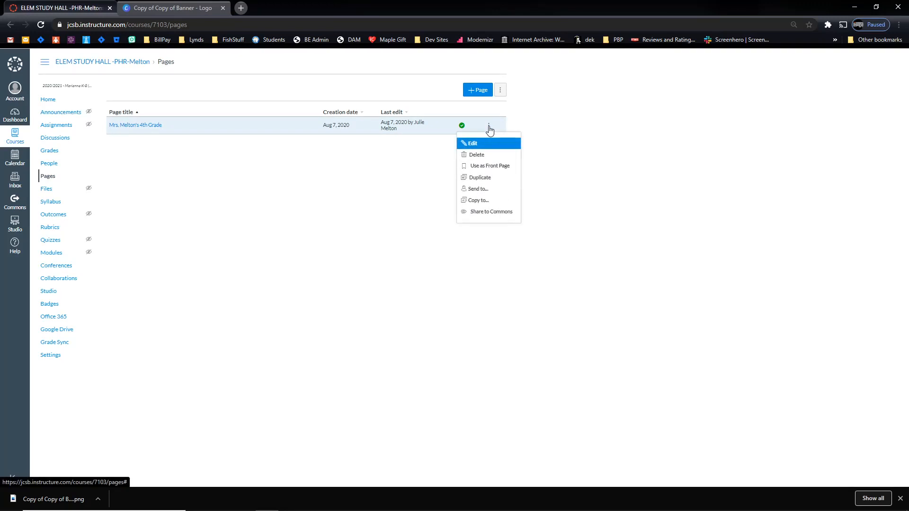
left_click(496, 166)
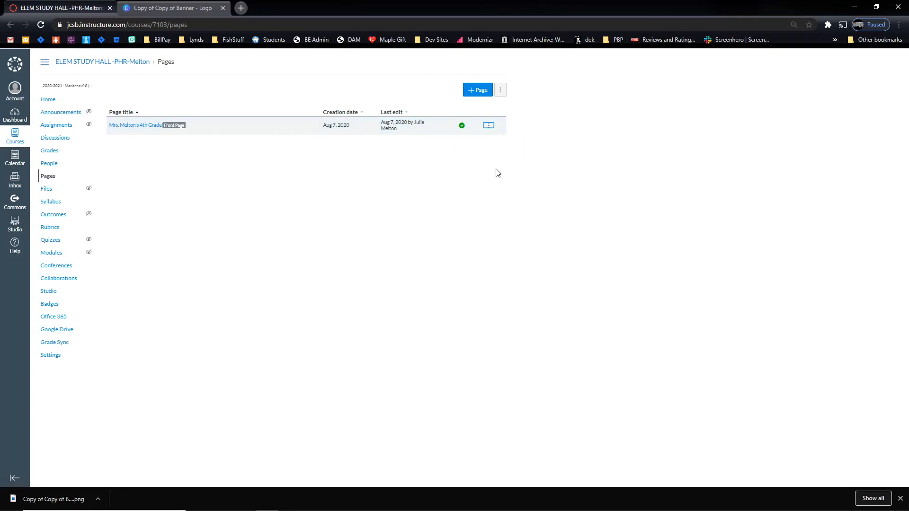
Choose Pages Front Page as the course home page and save the choice.
left_click(49, 101)
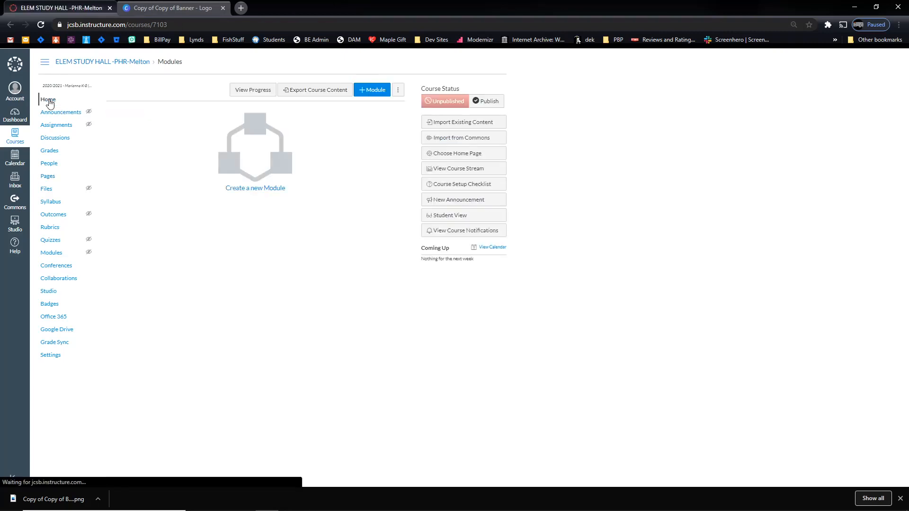
left_click(469, 156)
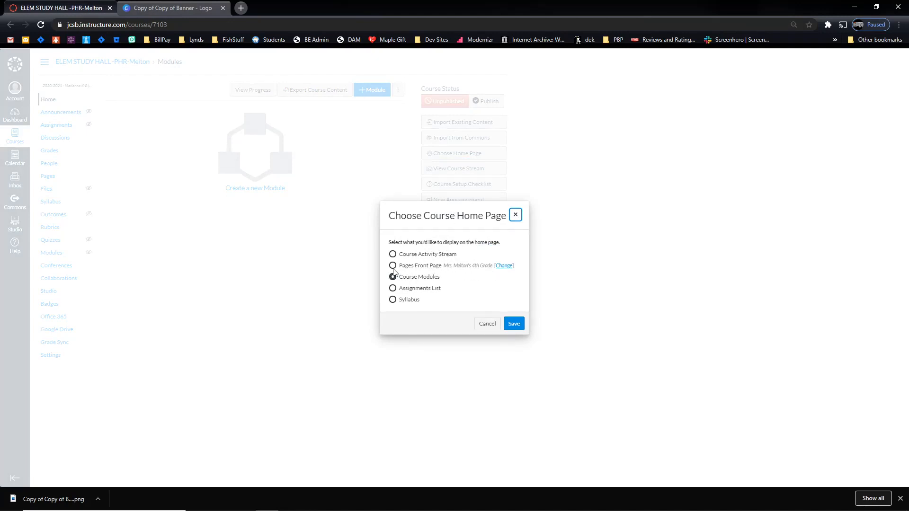
left_click(394, 267)
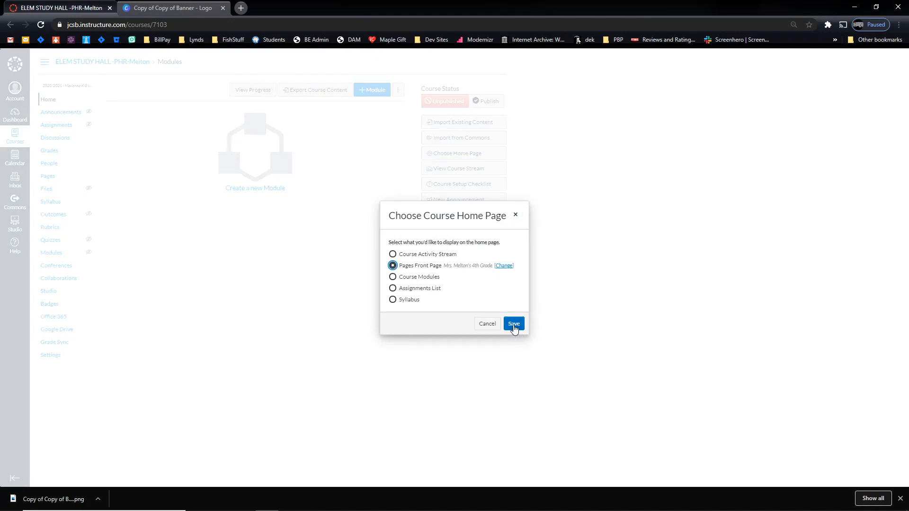
left_click(515, 325)
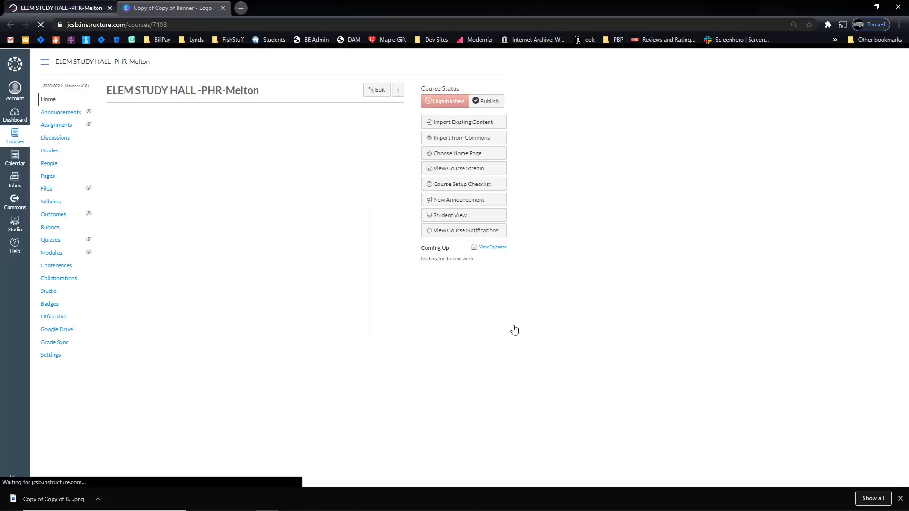
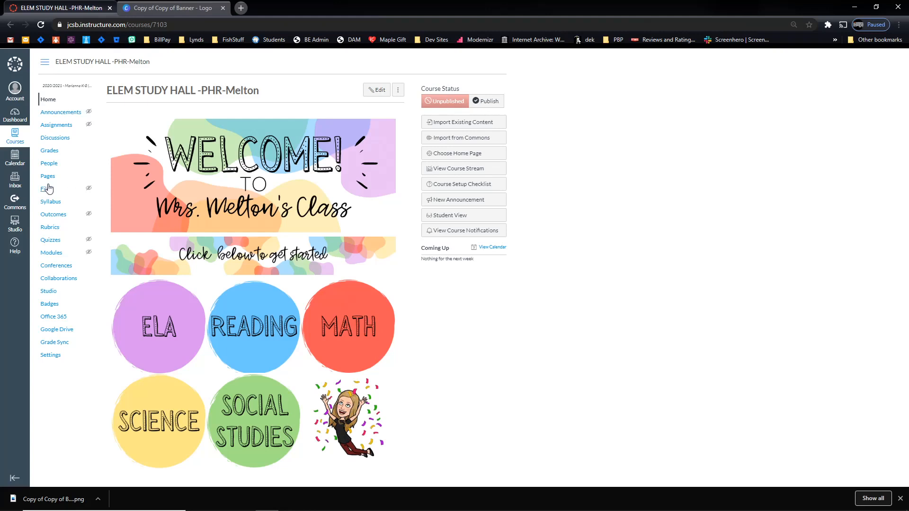
Switch to the MATH GRADE 4 -P03 course and add a new page titled "4th Grade Math".
left_click(21, 140)
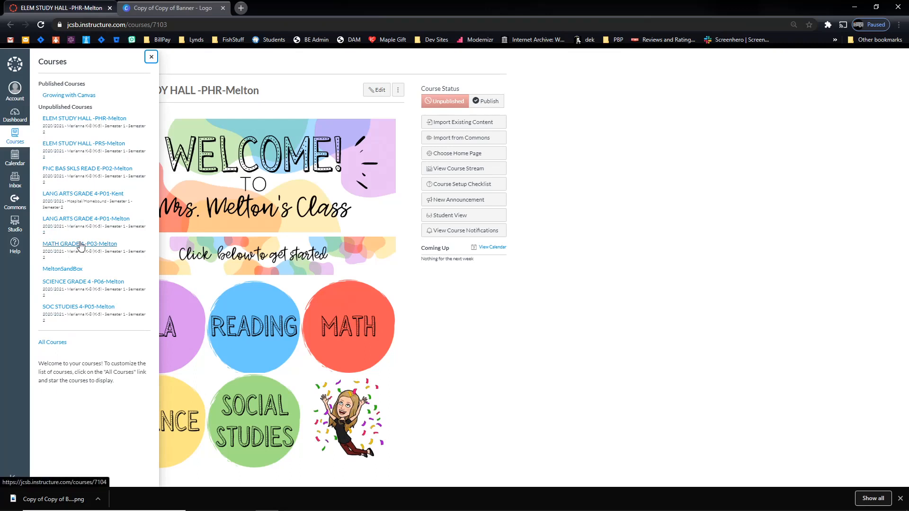
left_click(80, 245)
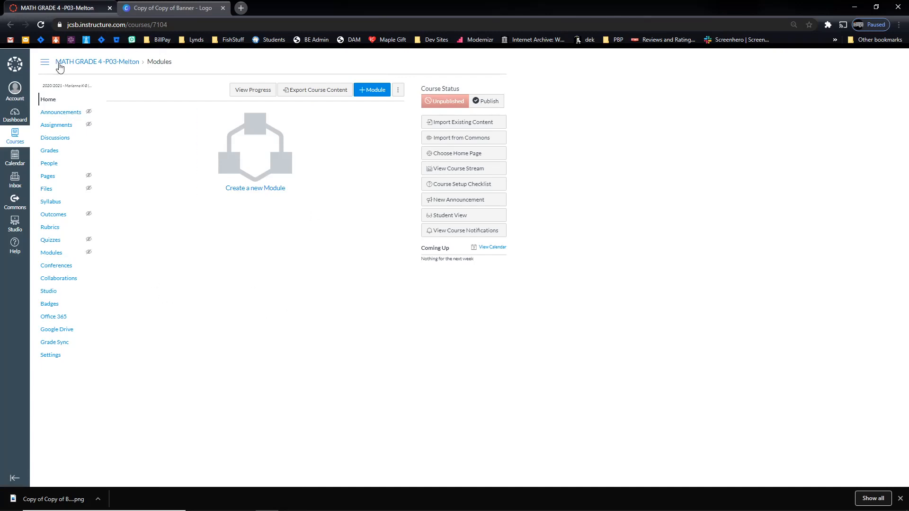
left_click(53, 180)
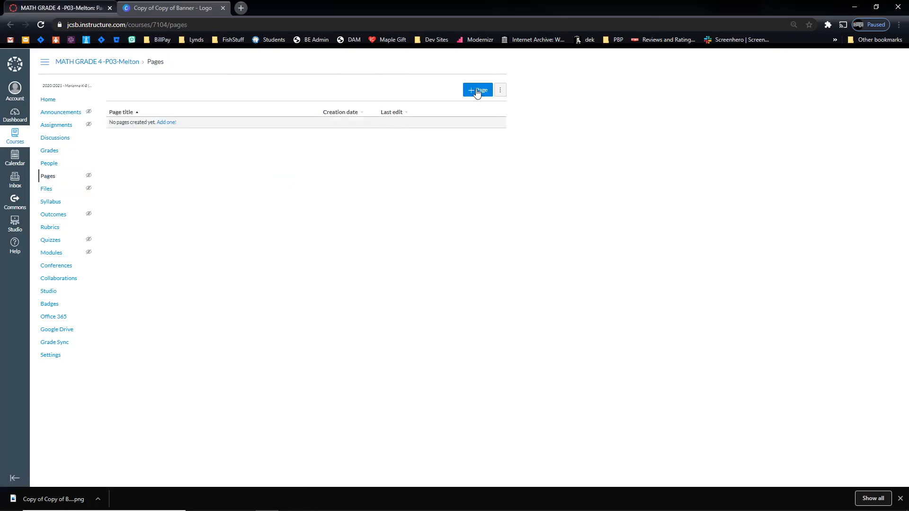
left_click(477, 91)
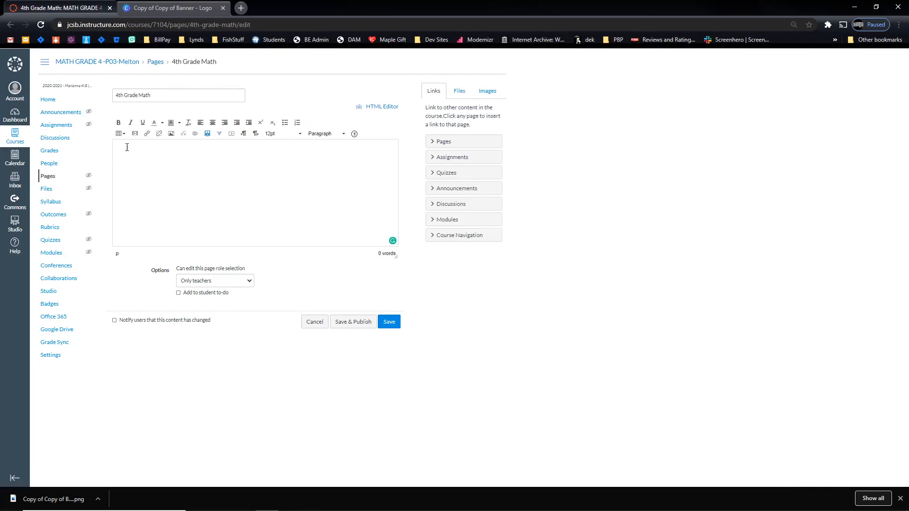
Insert Math.png from the New Course folder of My files into the page with the alt text "Math".
left_click(173, 135)
left_click(382, 201)
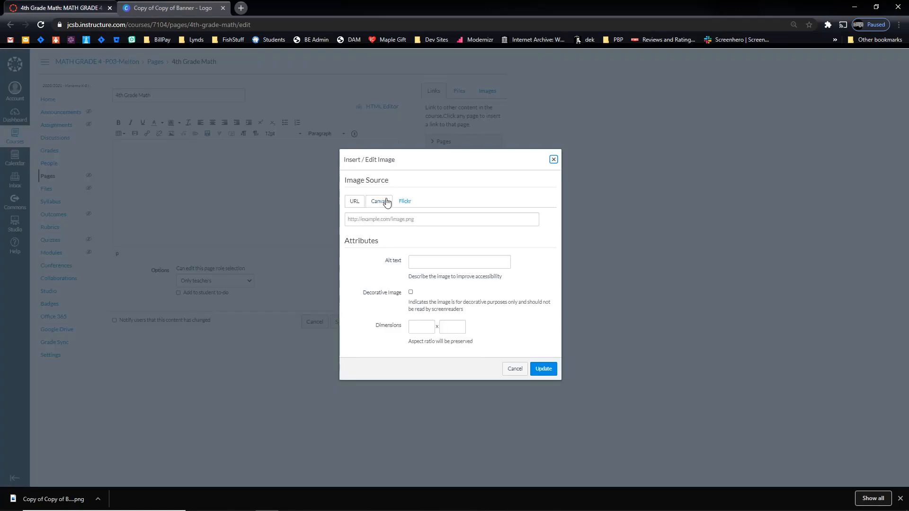
left_click(375, 248)
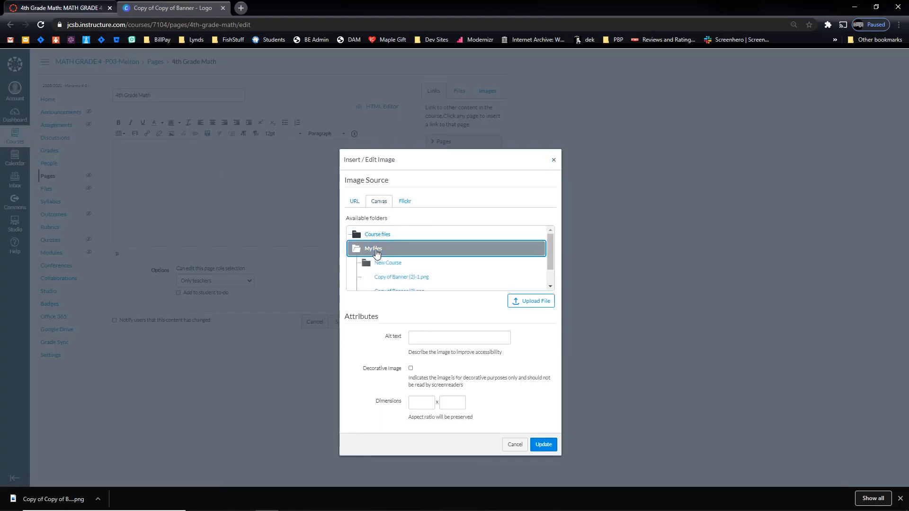
left_click(389, 263)
scroll(440, 260, "down", 1)
left_click(444, 259)
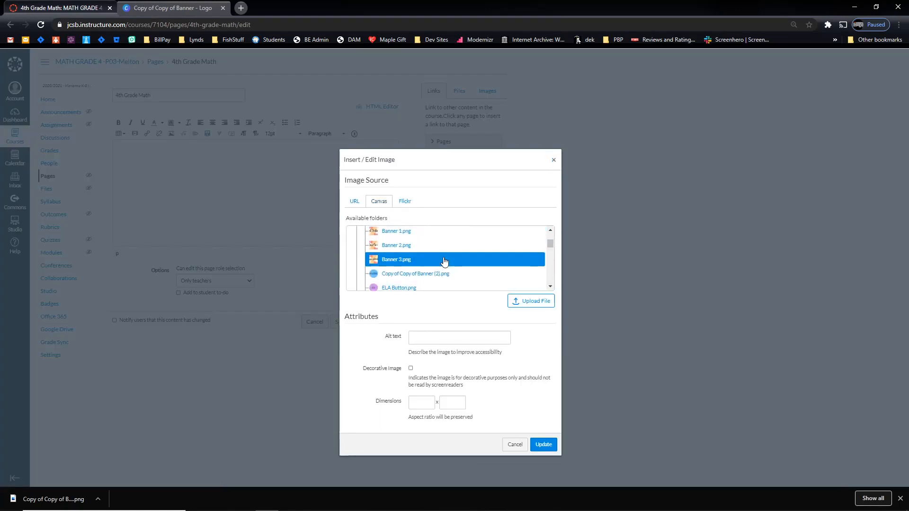
scroll(445, 261, "down", 2)
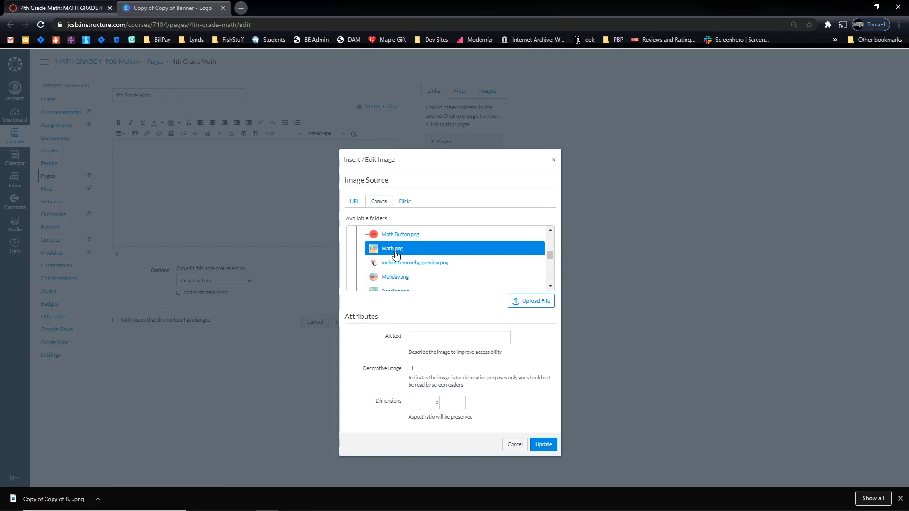
left_click(397, 255)
left_click(465, 334)
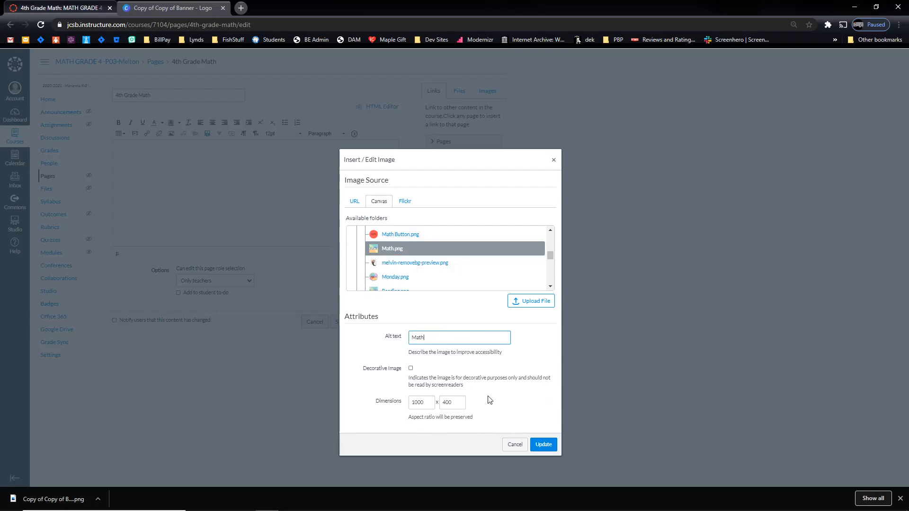
left_click(548, 446)
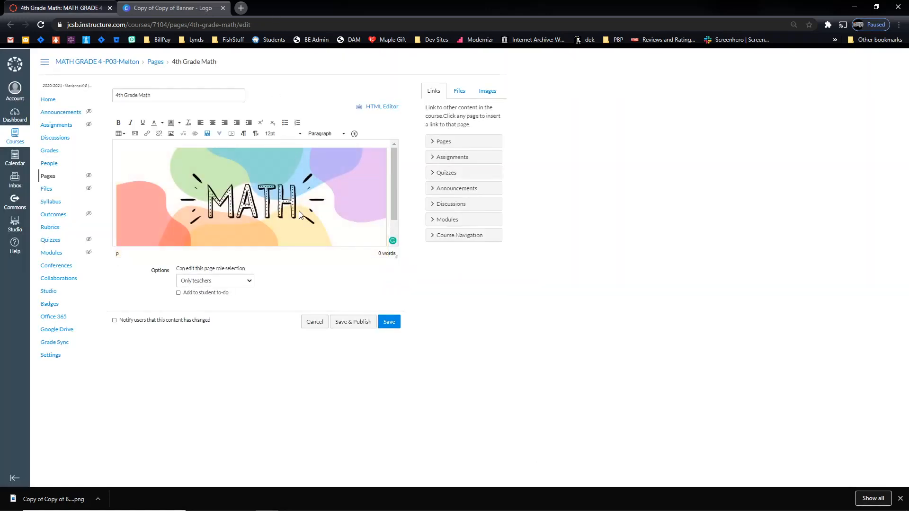
Centre the Math banner on the page and start a new line below it.
left_click(246, 169)
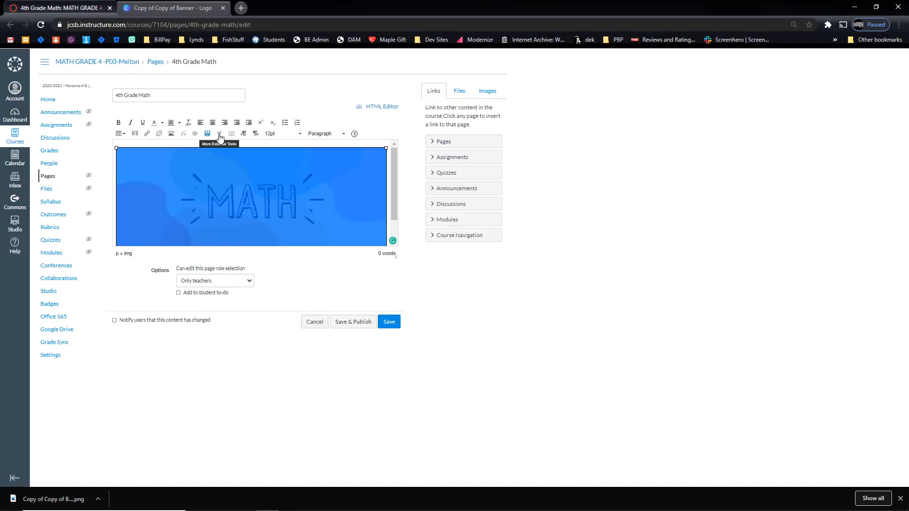
left_click(390, 184)
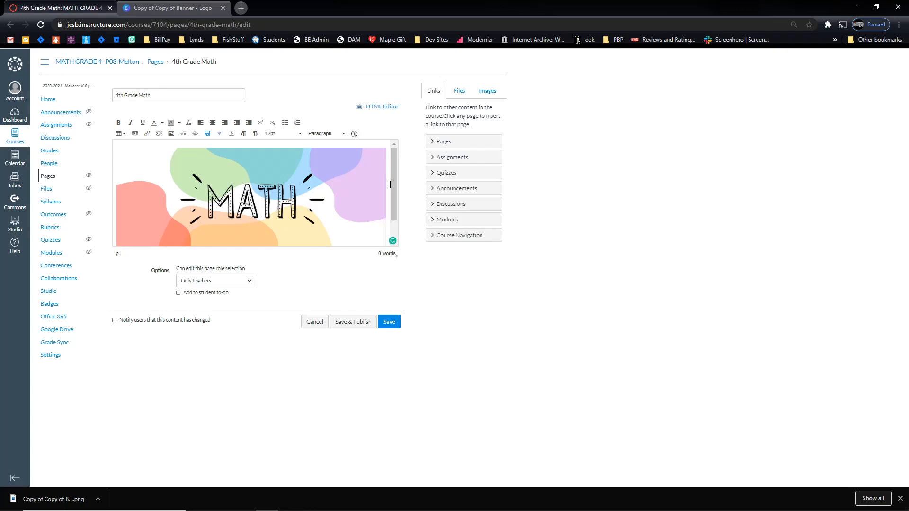
key("Return")
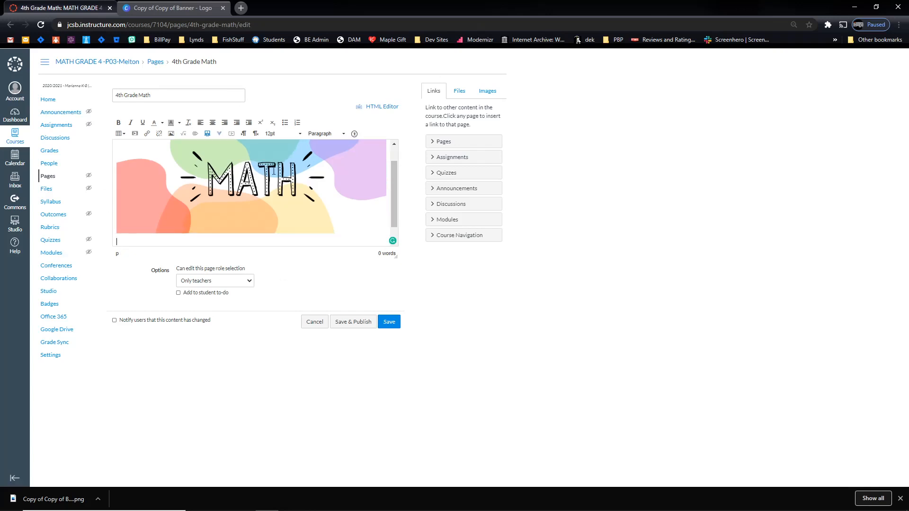
Insert Banner 3.png from the New Course folder of My files below the Math banner.
left_click(171, 134)
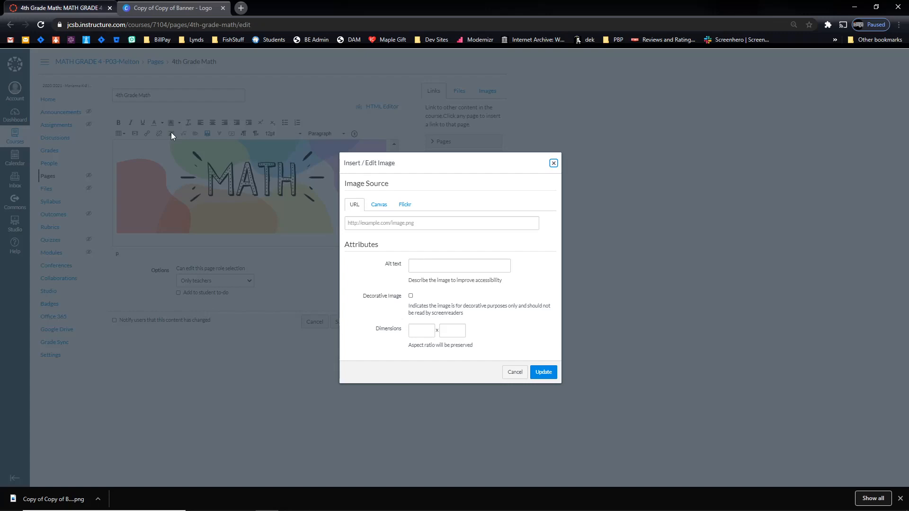
left_click(380, 205)
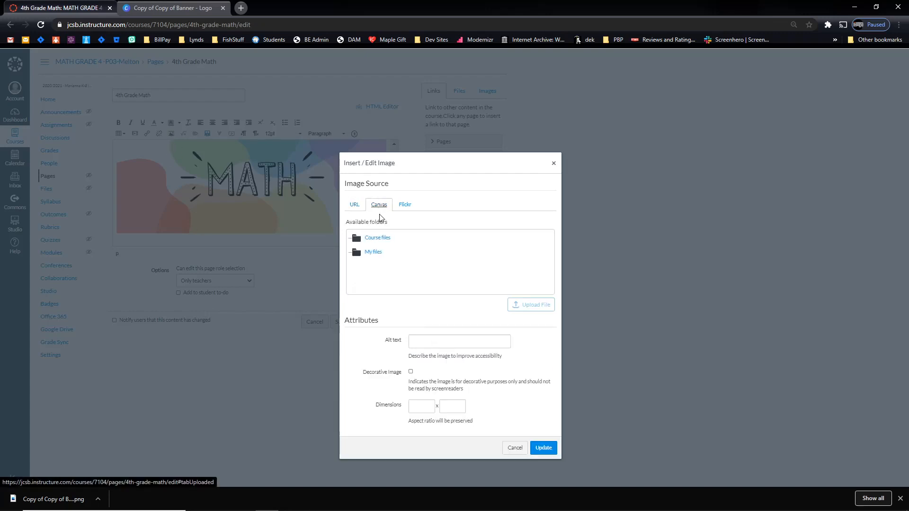
left_click(374, 252)
scroll(417, 268, "down", 1)
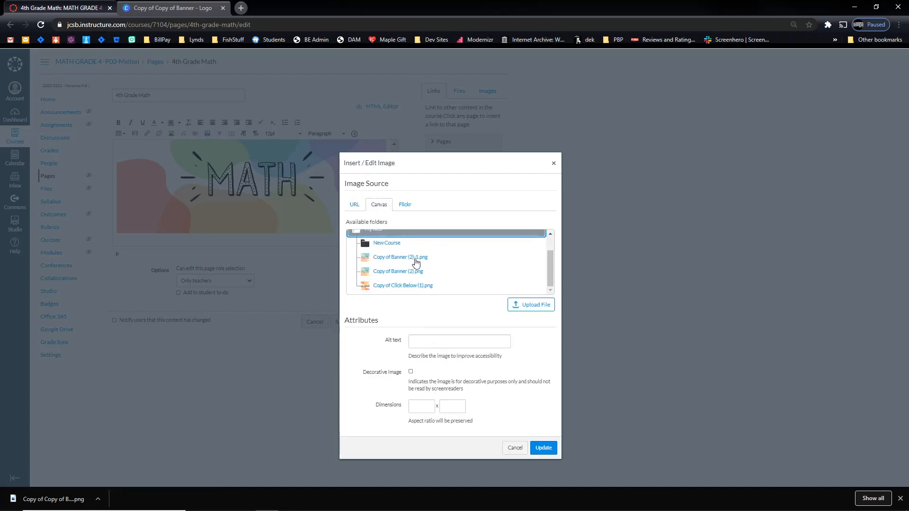
left_click(429, 274)
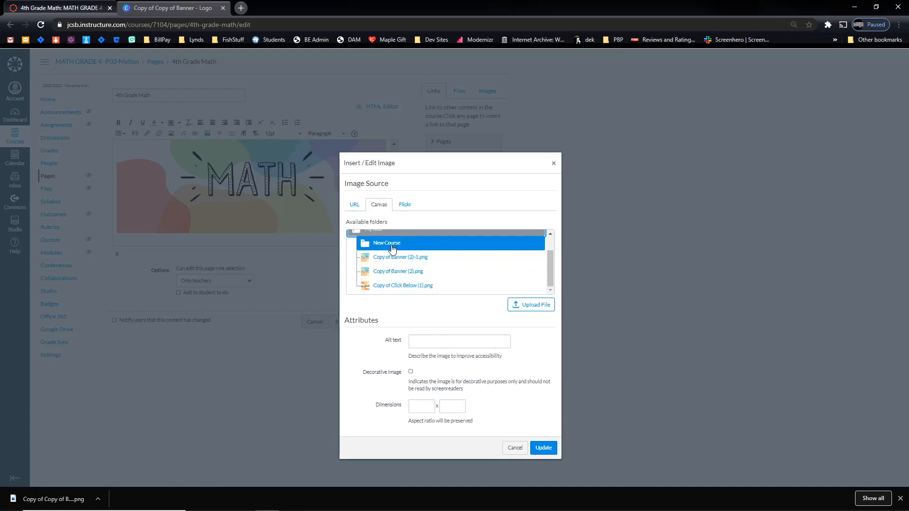
left_click(438, 243)
scroll(447, 278, "down", 5)
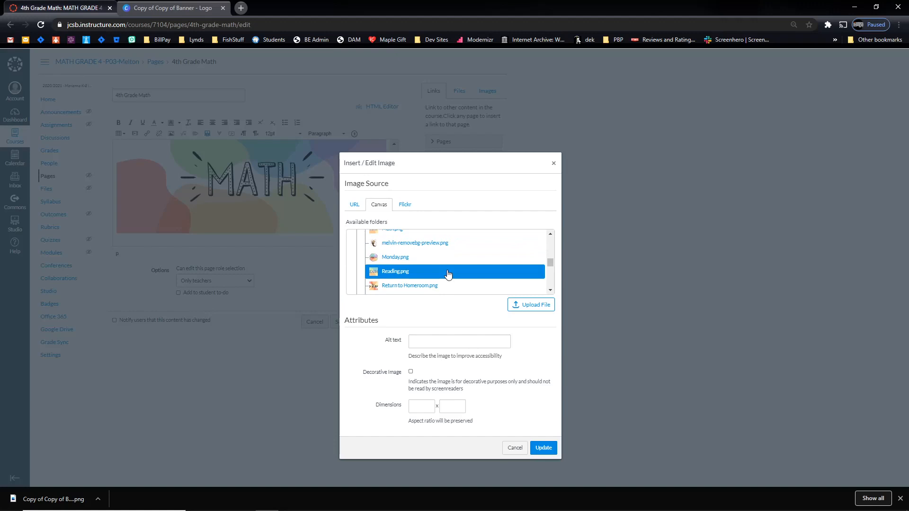
scroll(448, 274, "down", 6)
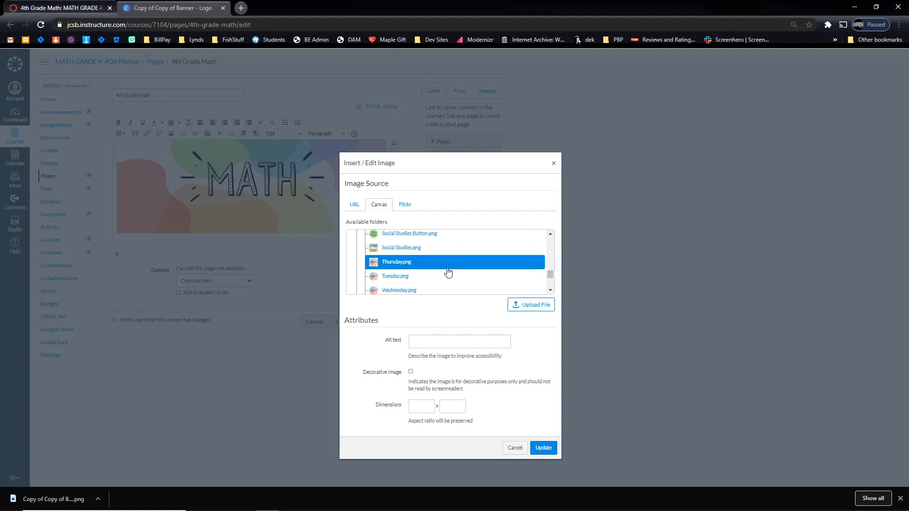
scroll(449, 272, "down", 1)
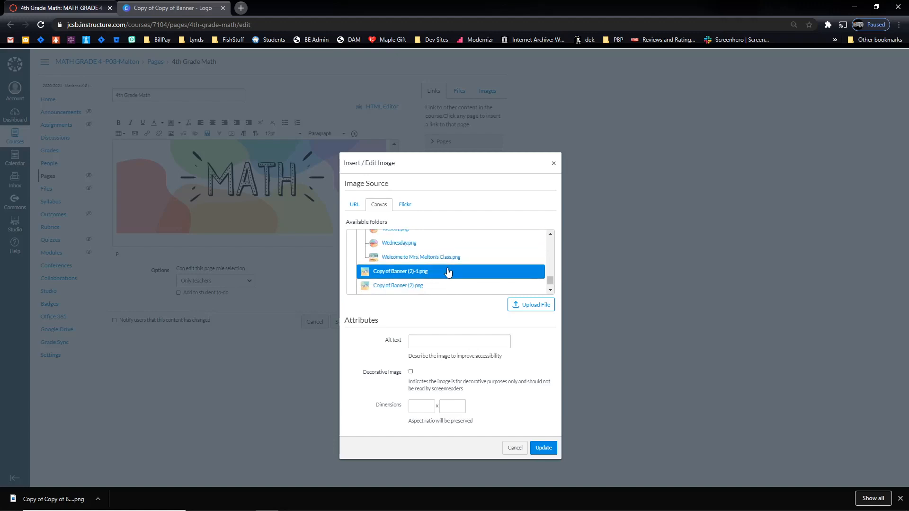
scroll(448, 272, "up", 3)
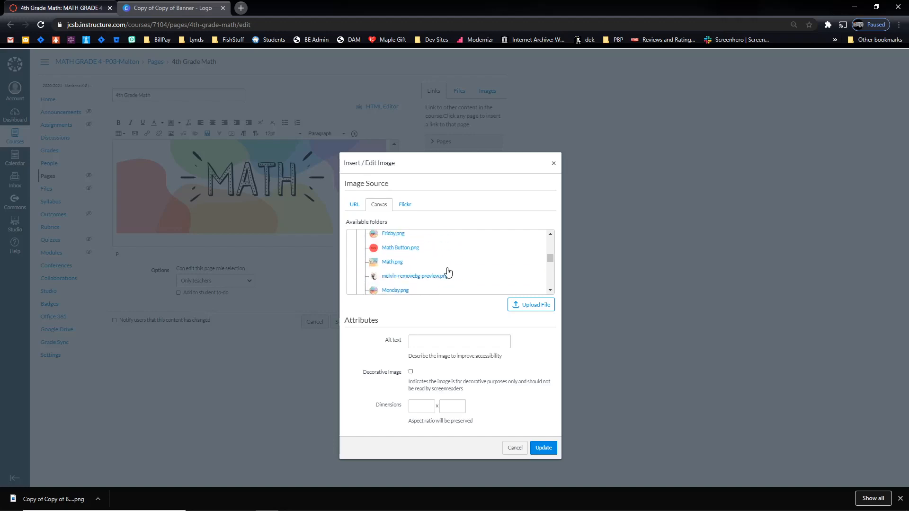
scroll(449, 273, "up", 5)
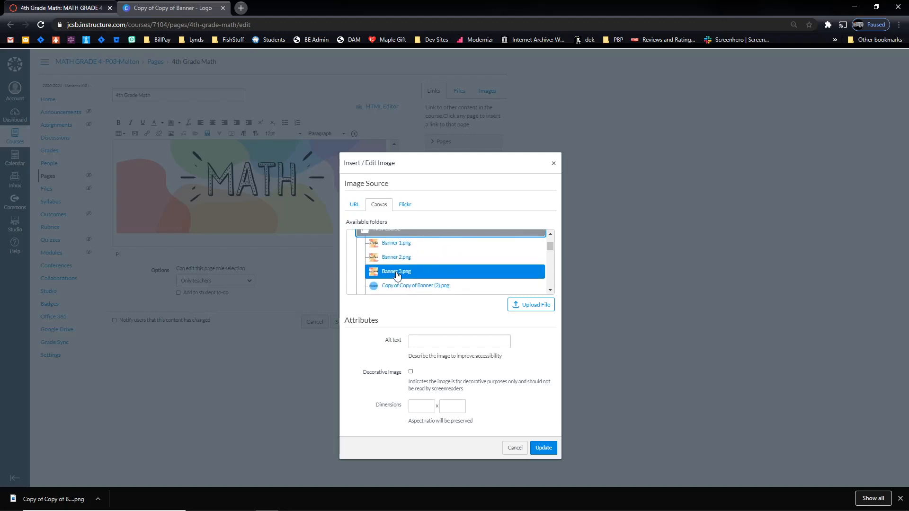
left_click(397, 274)
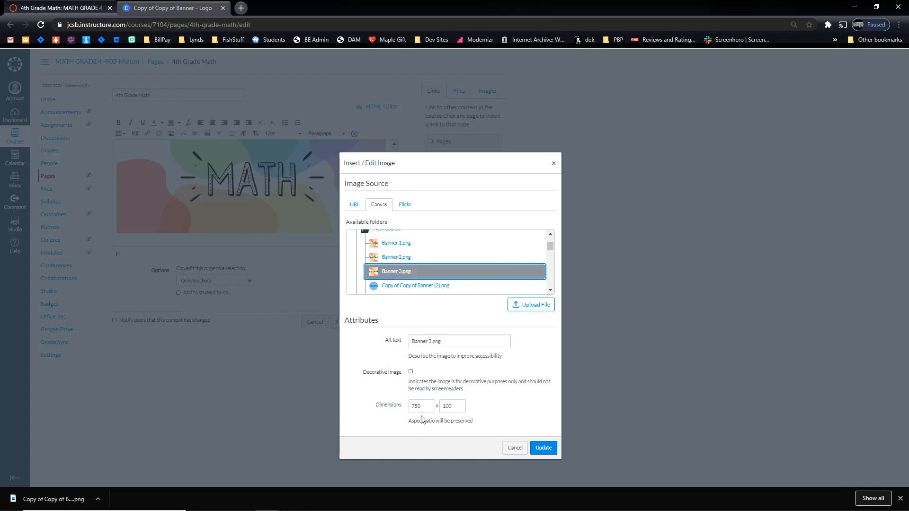
left_click_drag(450, 341, 412, 343)
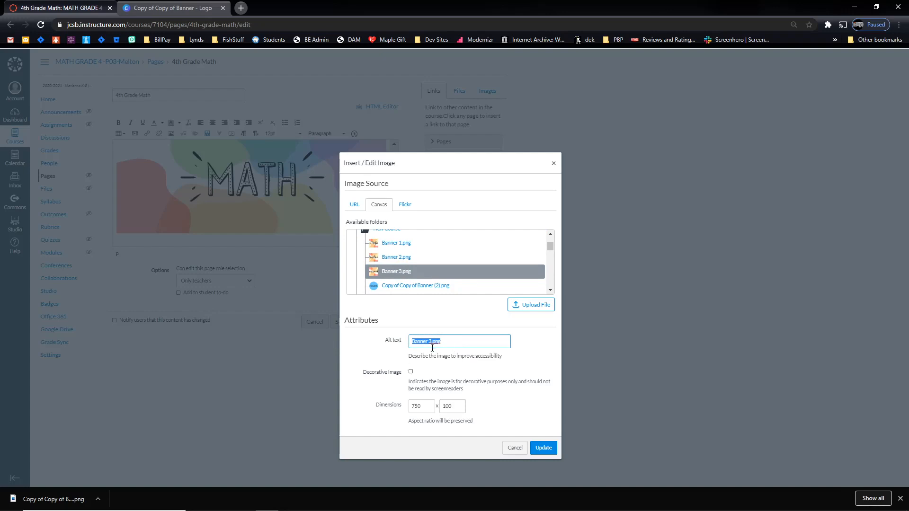
left_click(543, 448)
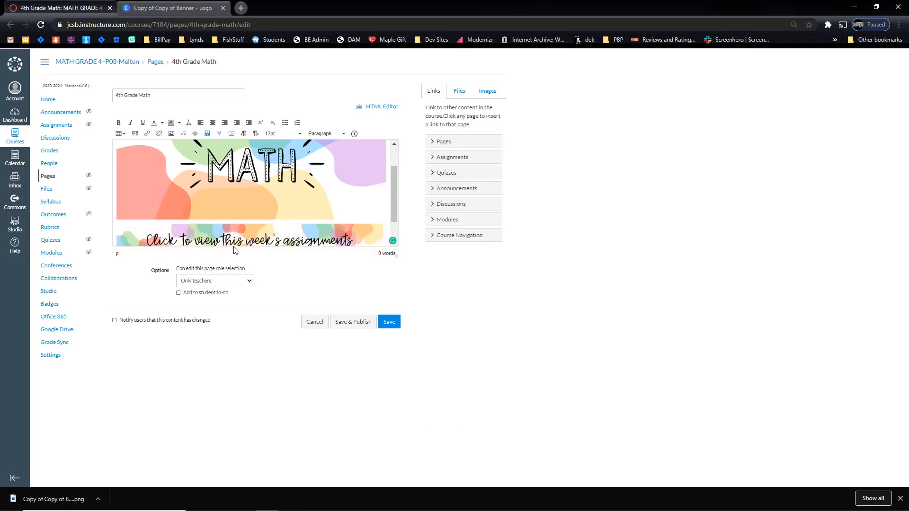
Set the lower banner's alt text to "Click to view this week's assignments" and centre the banner.
left_click(267, 230)
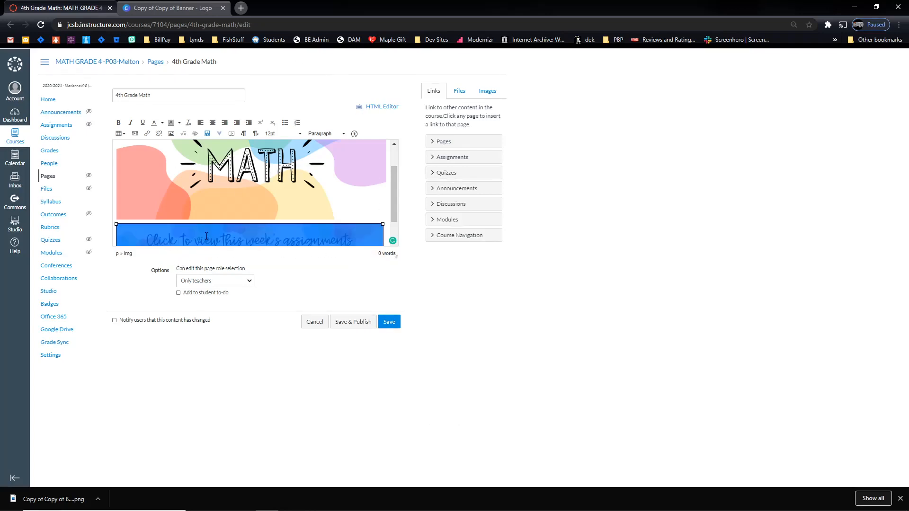
left_click(171, 134)
left_click_drag(441, 266, 379, 270)
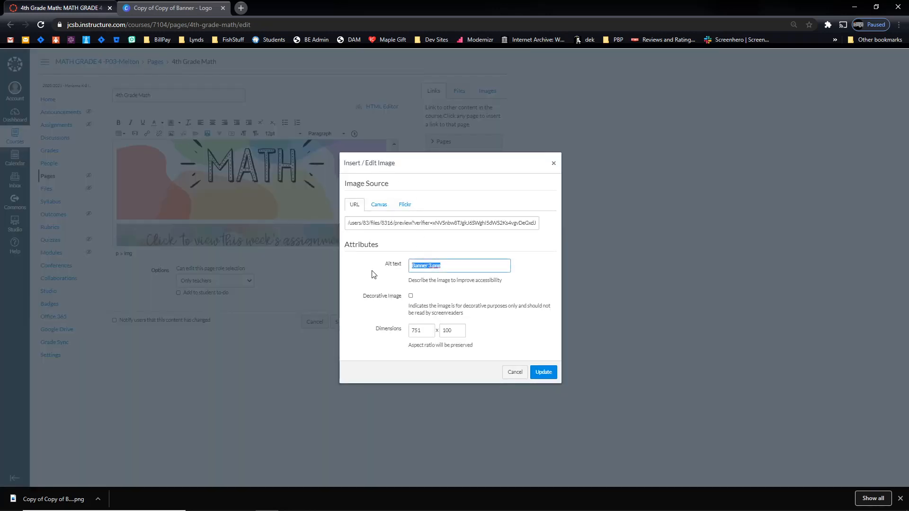
type("Cl")
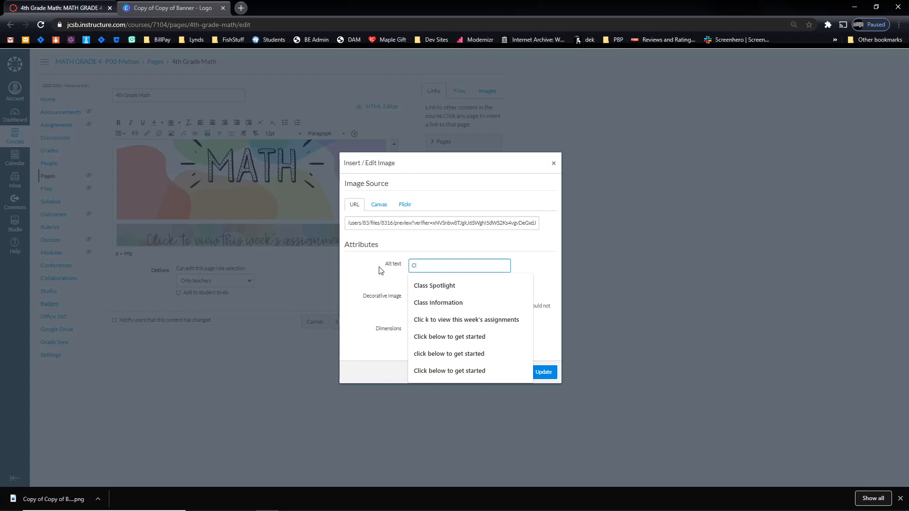
type("ick to vi")
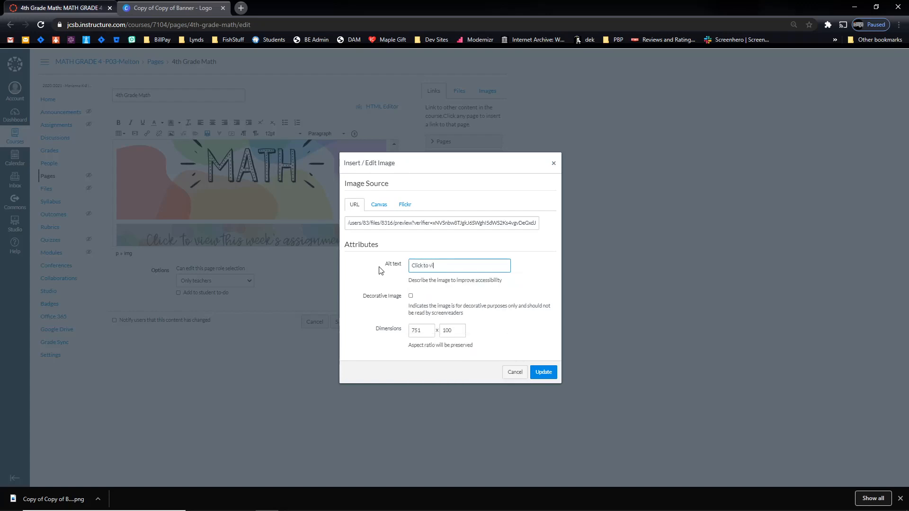
type("ew this week's assignments")
key("BackSpace")
key("BackSpace")
key("BackSpace")
left_click(543, 378)
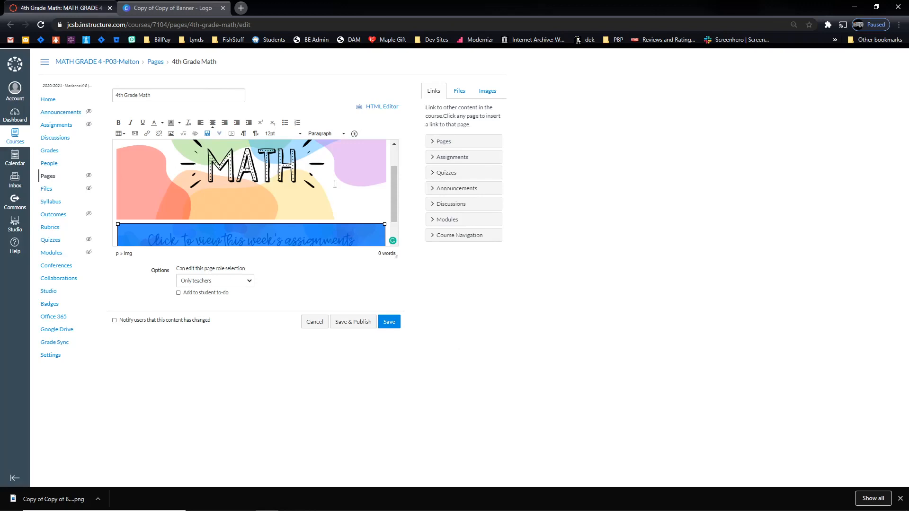
Change the width of both banner images to 100% in the page's HTML code and save the page.
left_click(384, 107)
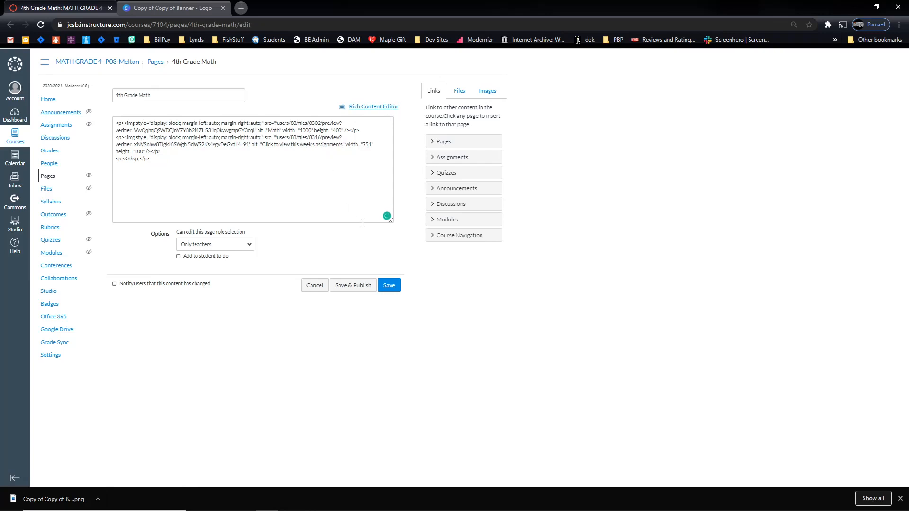
key("ctrl+f")
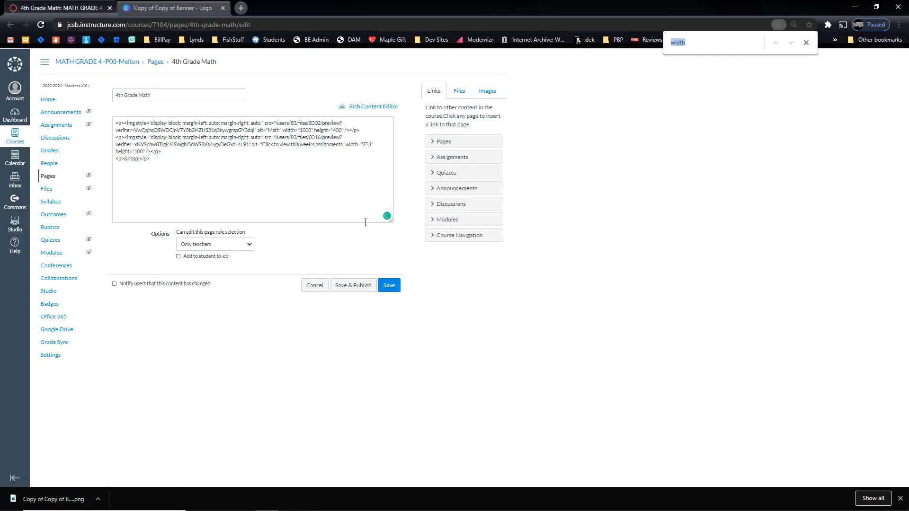
key("Return")
left_click(312, 131)
key("BackSpace")
key("BackSpace")
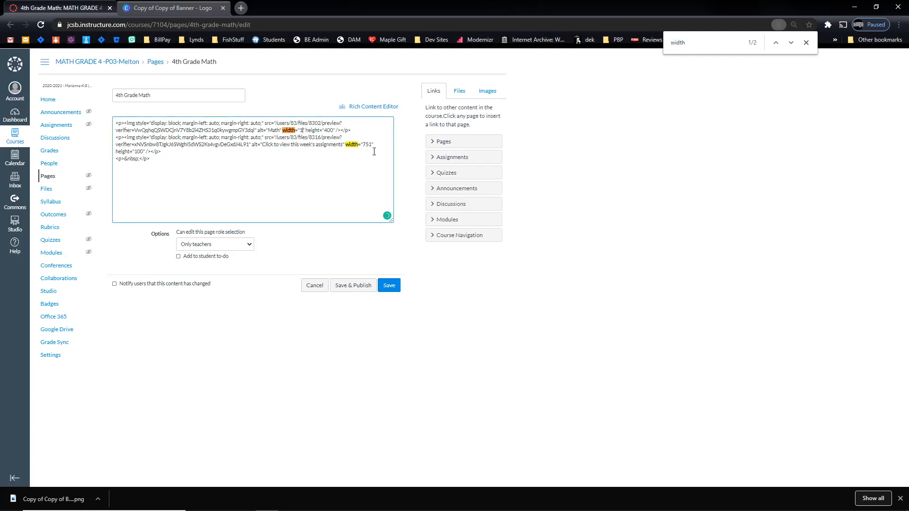
type("0%")
left_click(372, 144)
key("BackSpace")
type("100%")
left_click(387, 287)
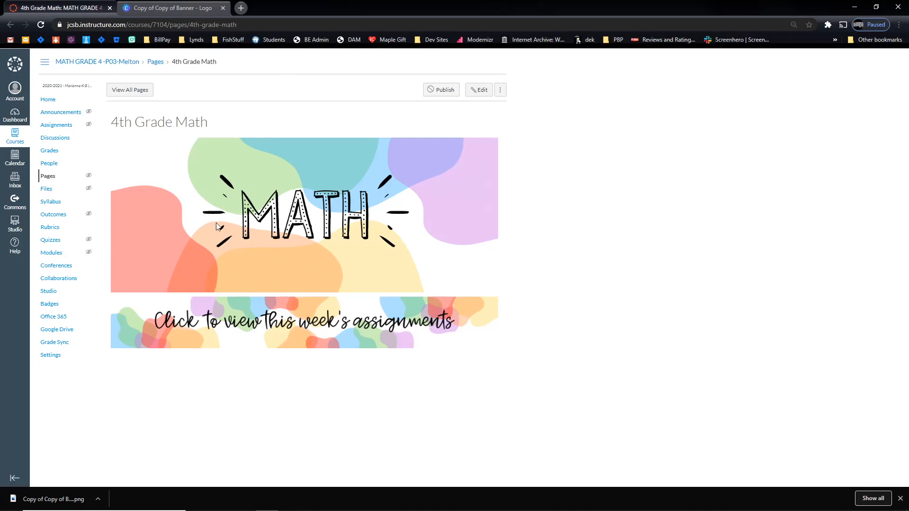
Add a module named "Monday, August 24th" to the Math course and lock it until Aug 24, 2020.
left_click(57, 258)
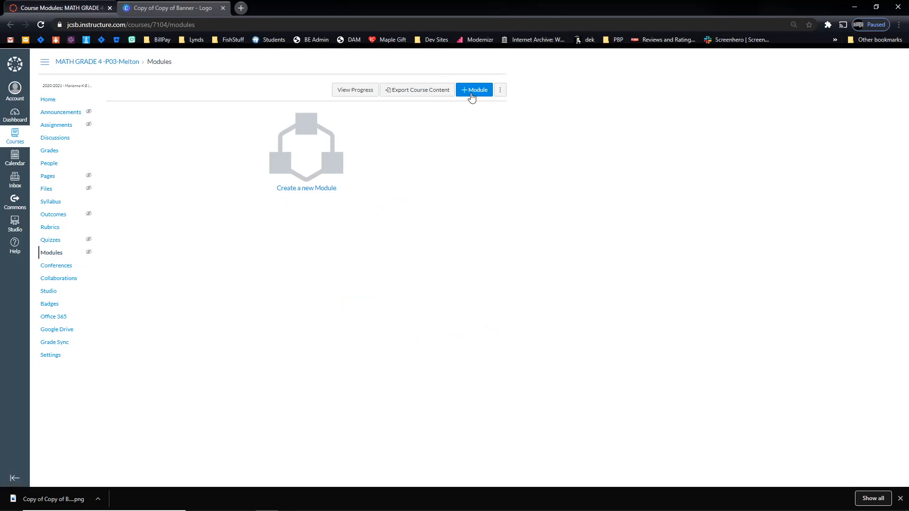
left_click(468, 92)
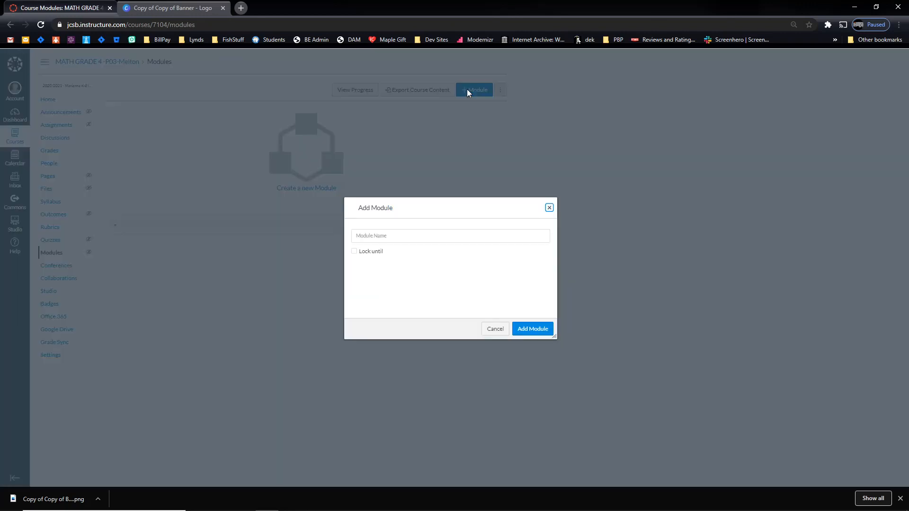
left_click(405, 236)
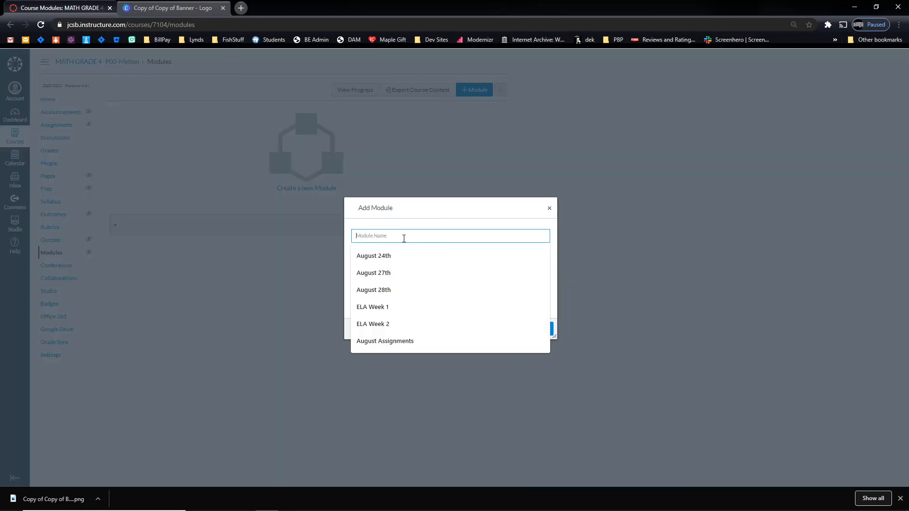
left_click(402, 255)
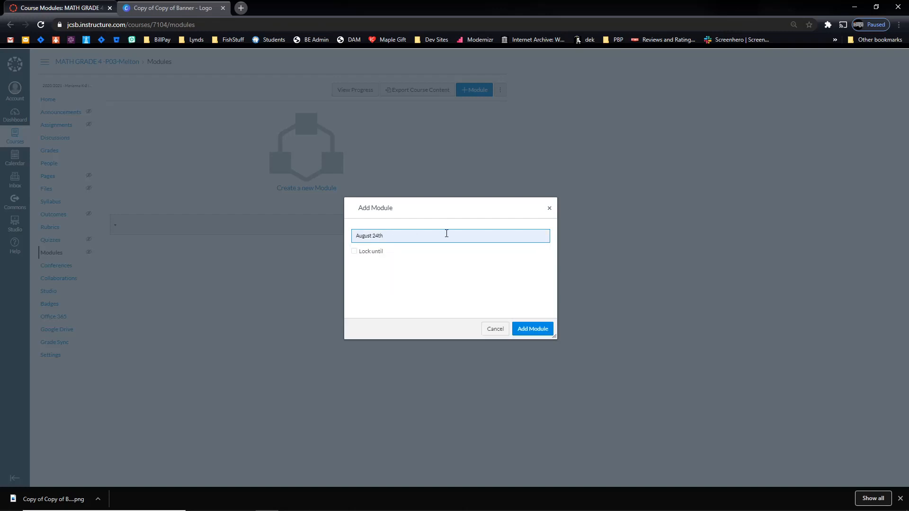
type("Monday,")
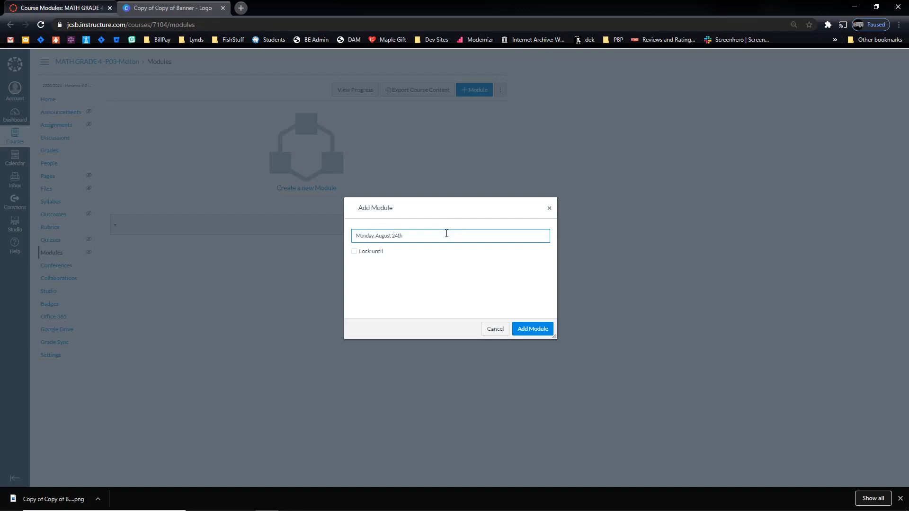
left_click(355, 251)
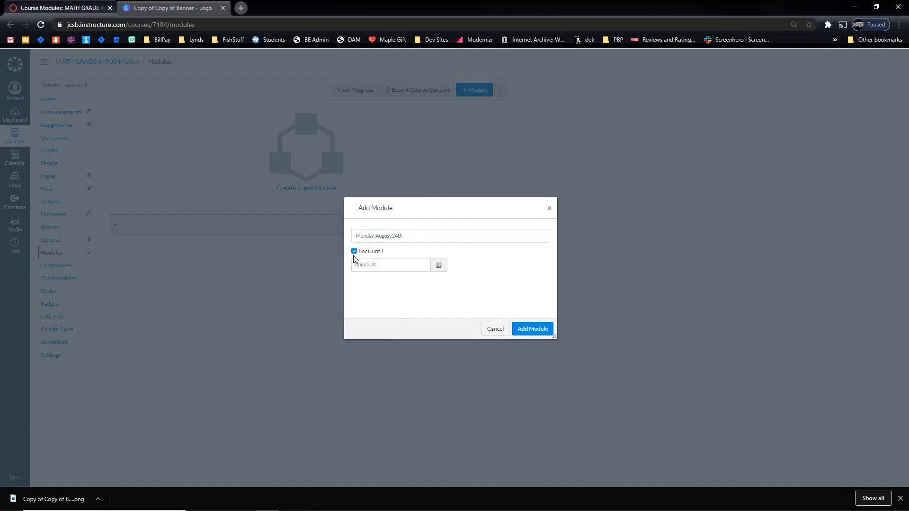
left_click(439, 266)
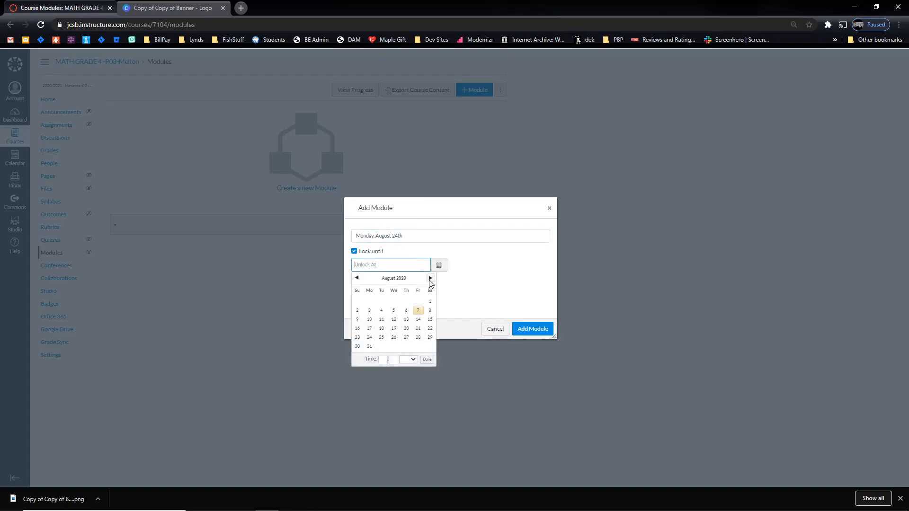
left_click(371, 338)
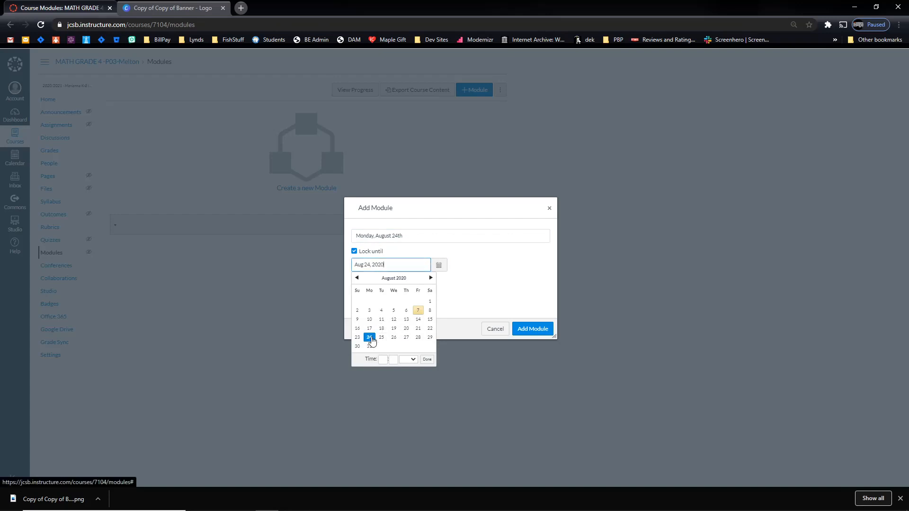
left_click(427, 360)
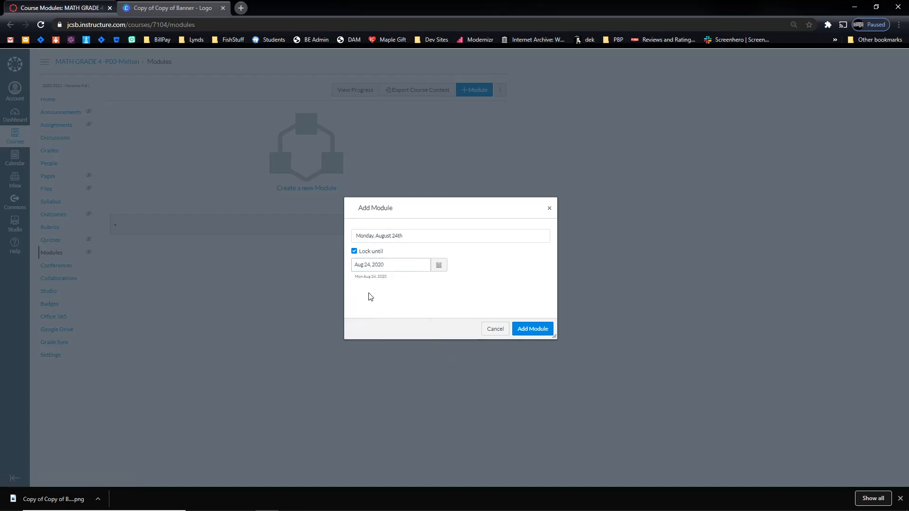
left_click(533, 329)
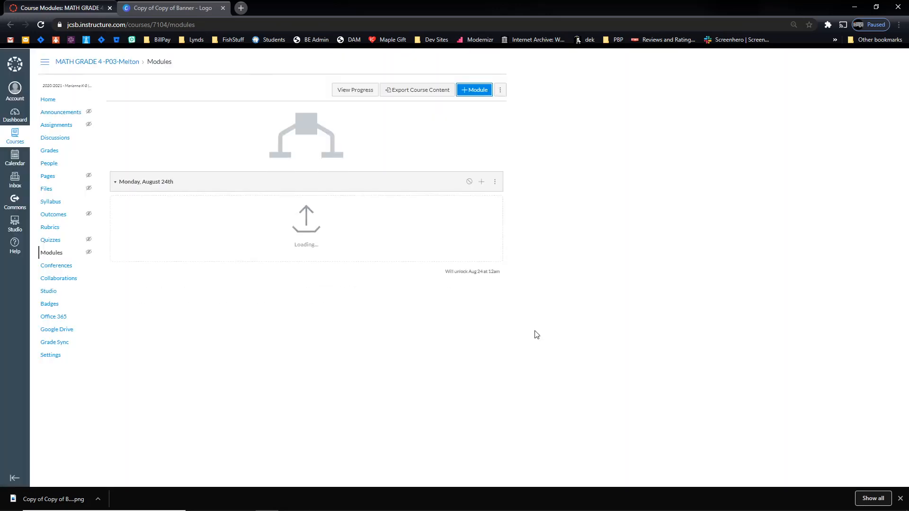
Add a module named "Tuesday, August 25th" that stays locked until Aug 25, 2020.
left_click(463, 94)
left_click(375, 234)
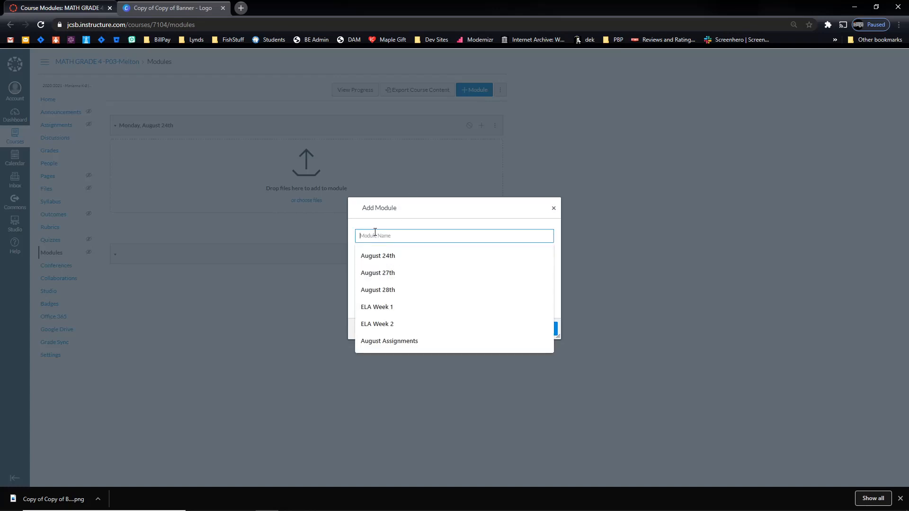
type("Tue")
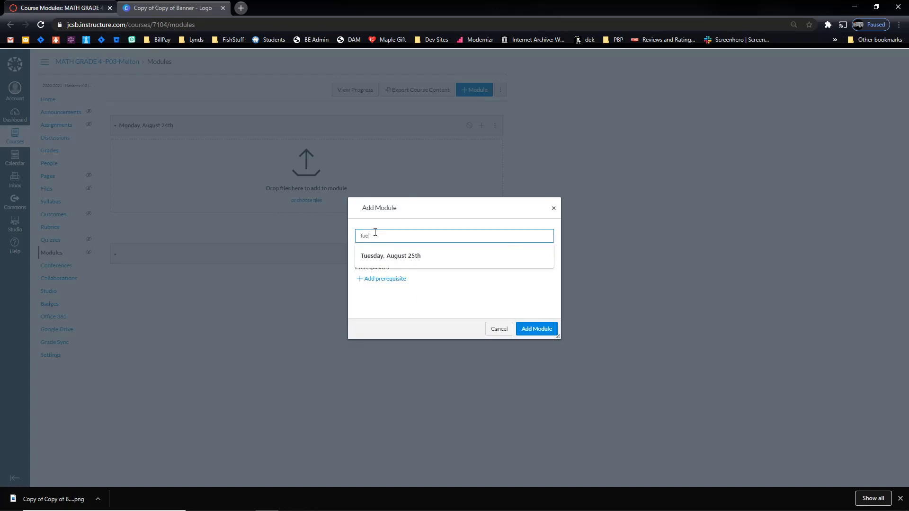
type("s")
left_click(401, 257)
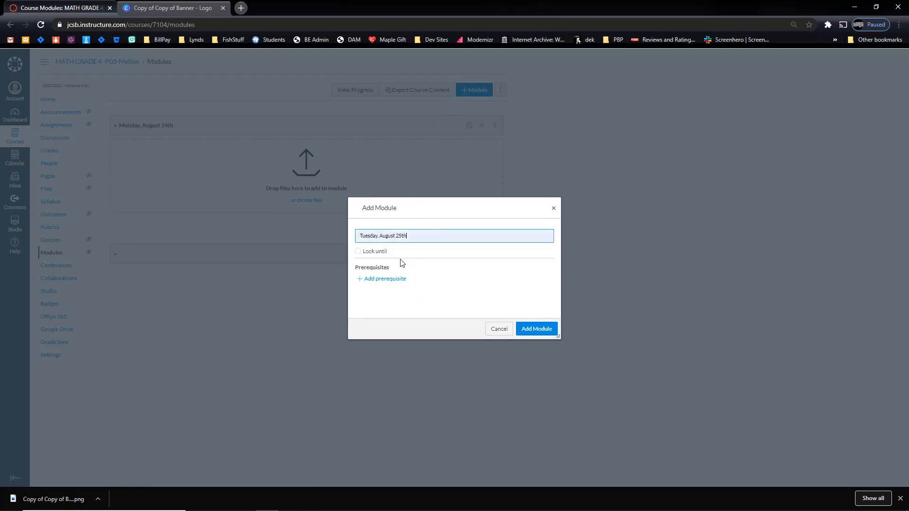
left_click(358, 252)
left_click(372, 265)
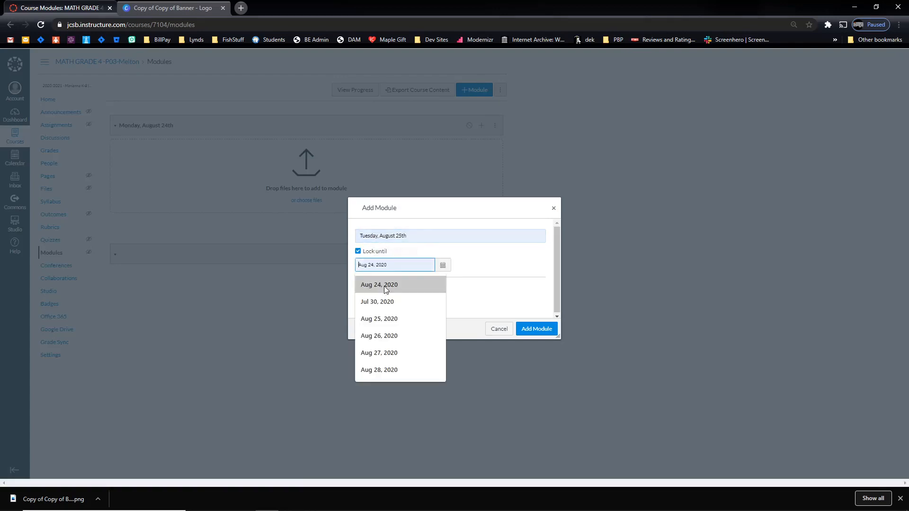
left_click(403, 317)
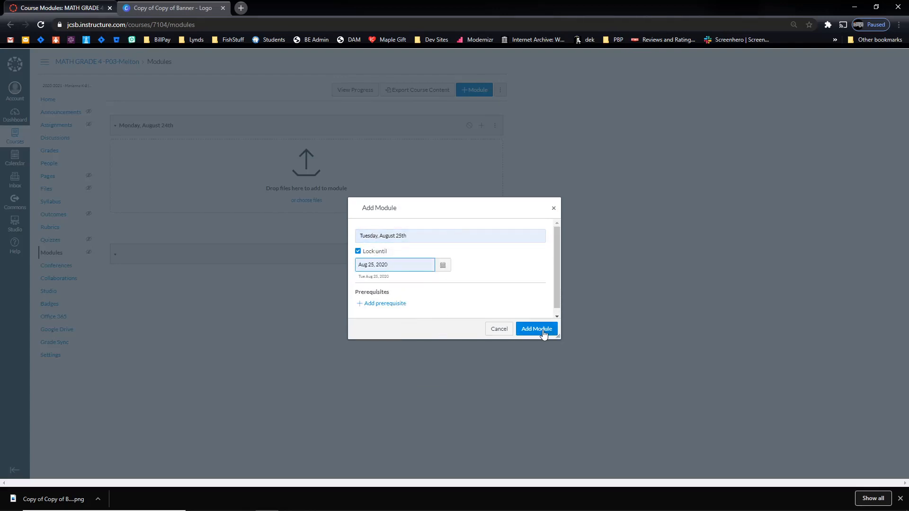
left_click(537, 330)
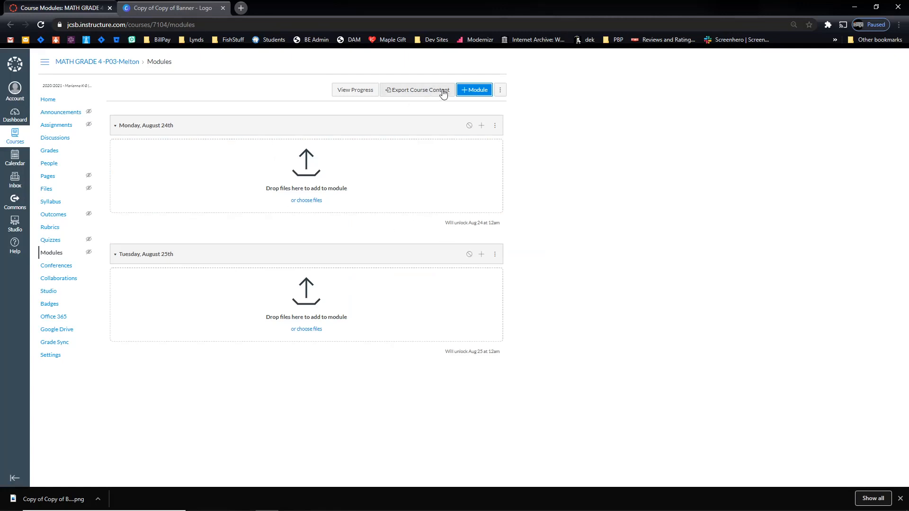
Add a module named "Wednesday, August 26th" that stays locked until Aug 26, 2020.
left_click(470, 90)
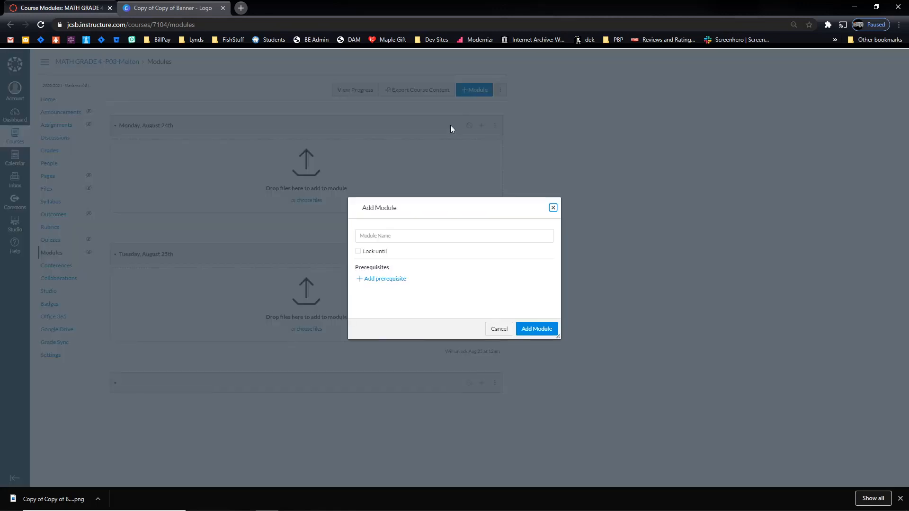
left_click(377, 239)
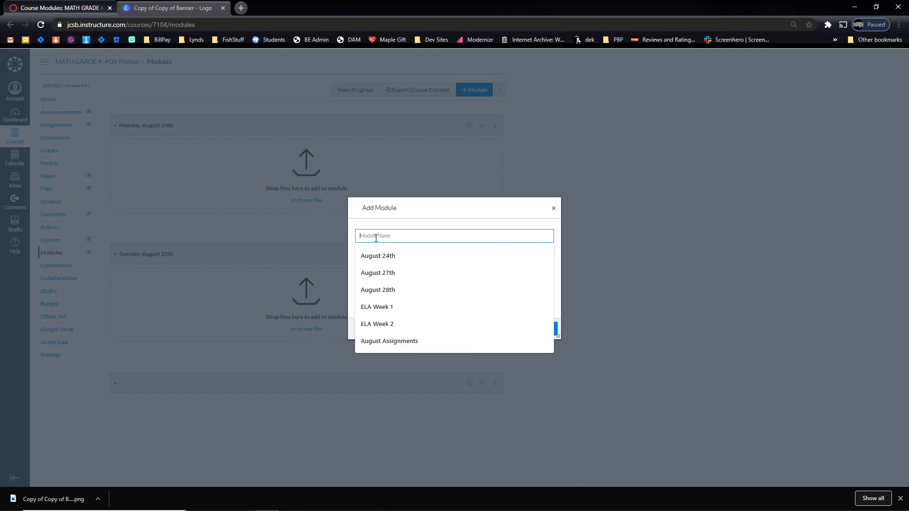
type("Wed")
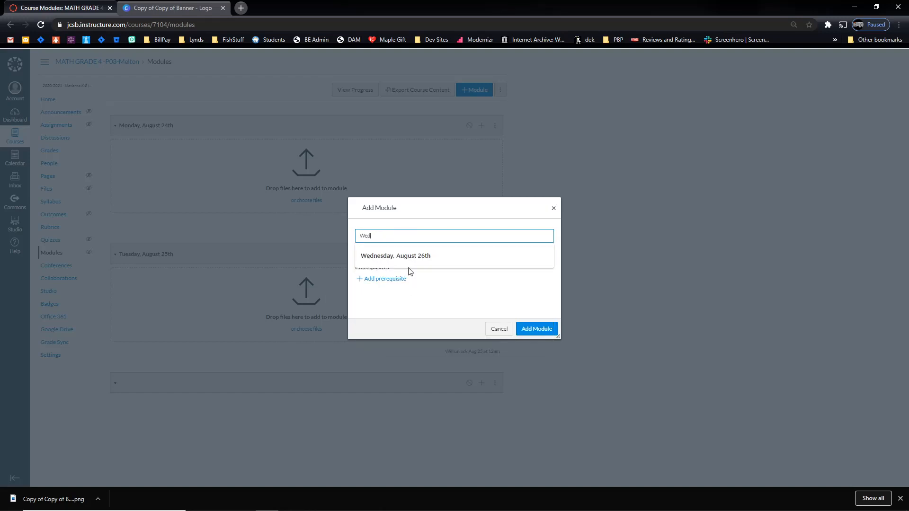
left_click(408, 260)
left_click(364, 253)
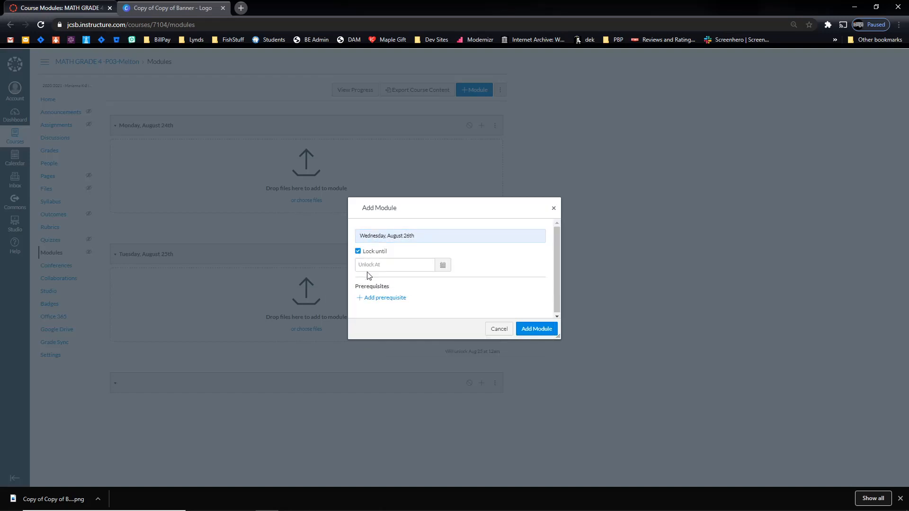
left_click(370, 265)
left_click(387, 337)
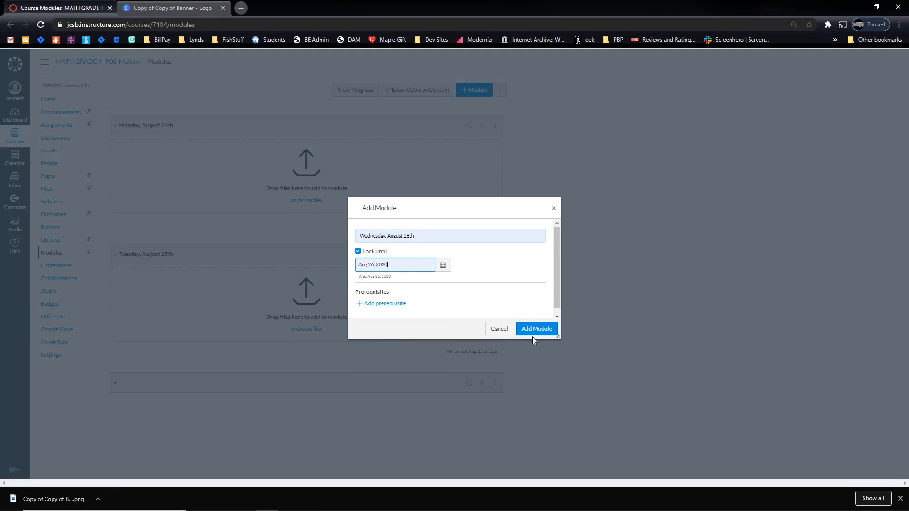
left_click(538, 330)
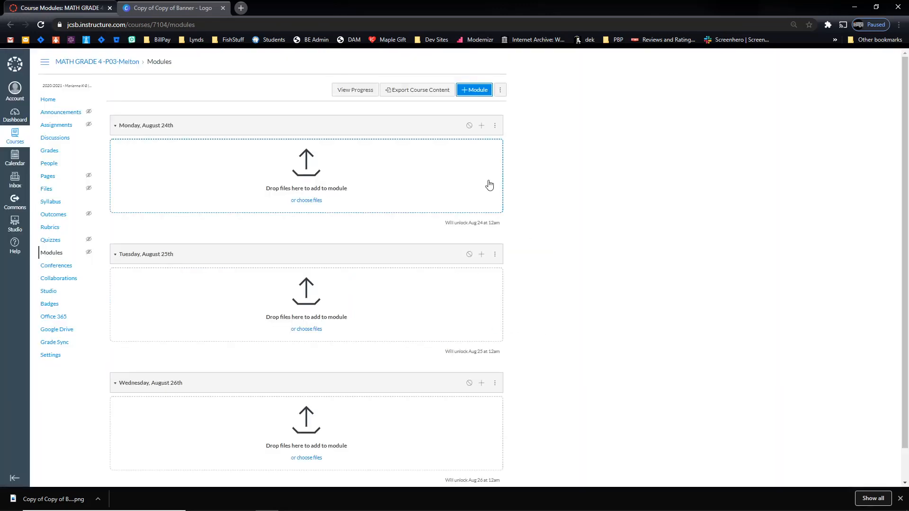
Add a module named "Thursday, August 27th" that stays locked until Aug 27, 2020.
left_click(474, 90)
left_click(386, 235)
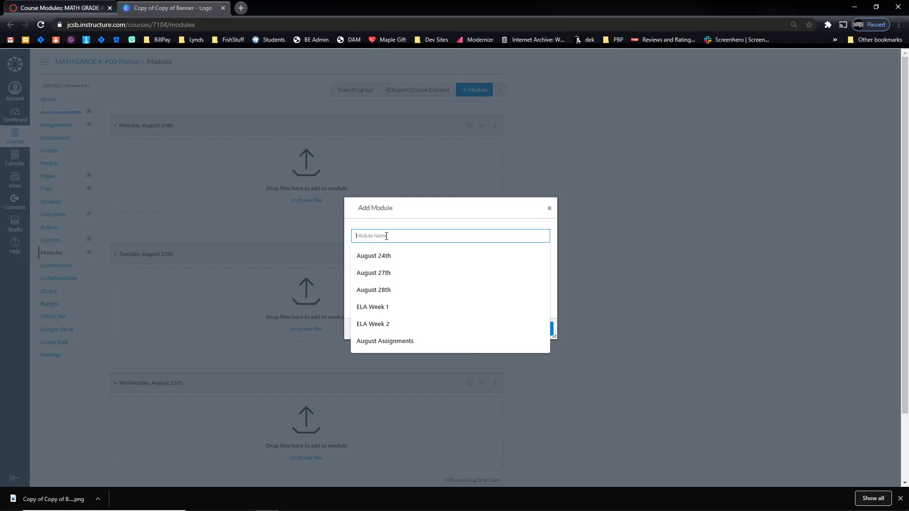
left_click(388, 273)
left_click(354, 252)
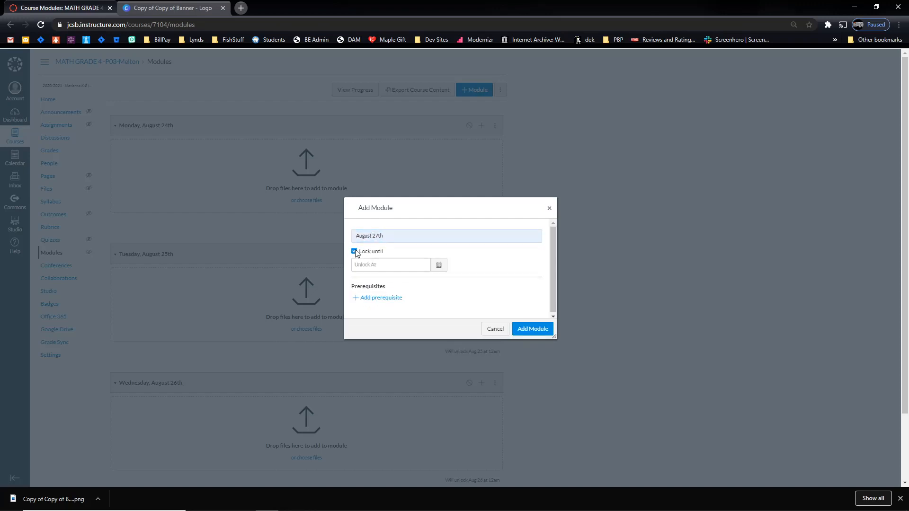
left_click(439, 267)
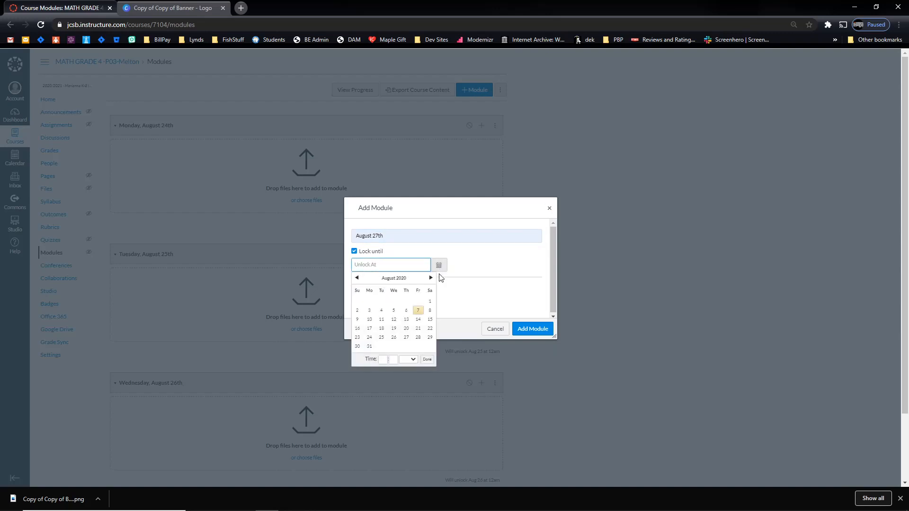
left_click(407, 337)
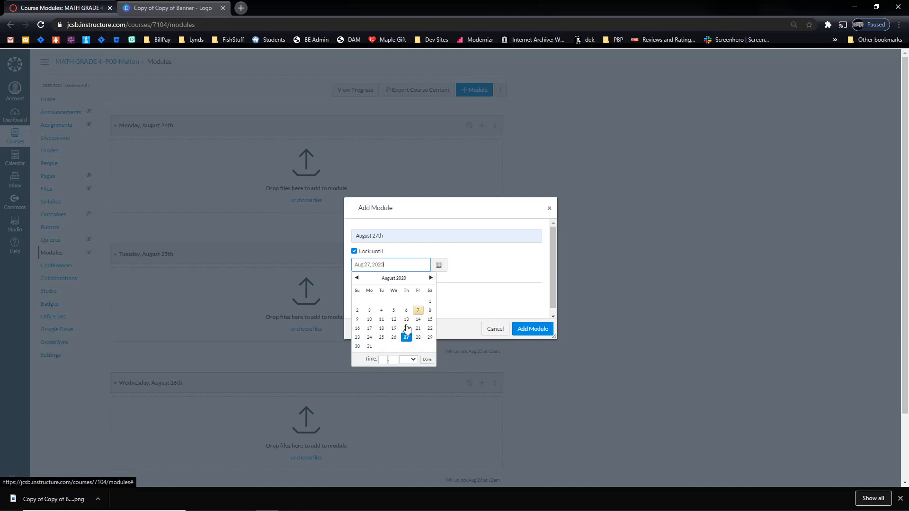
left_click(356, 236)
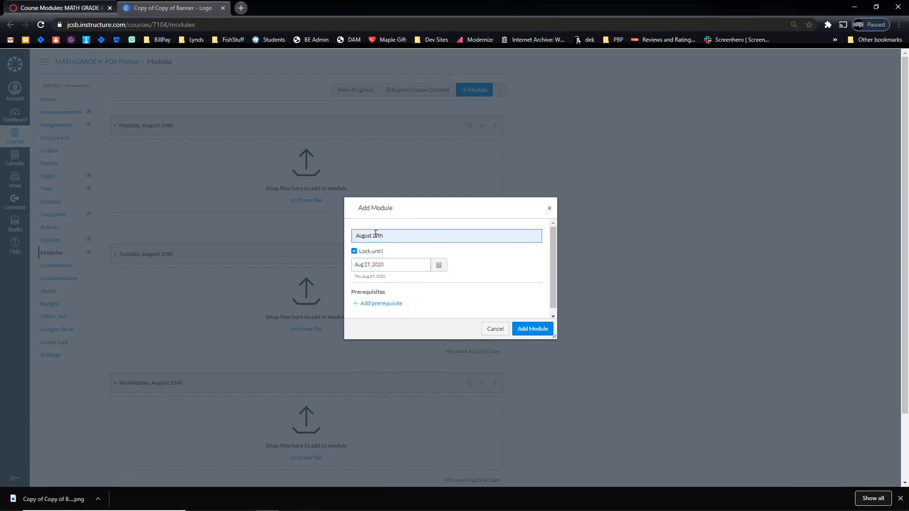
type("Thur")
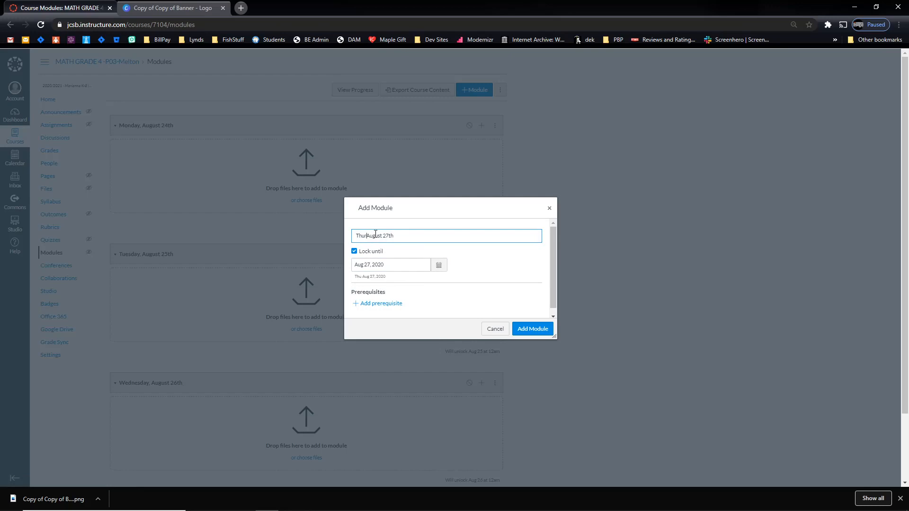
type("sday,")
left_click(532, 329)
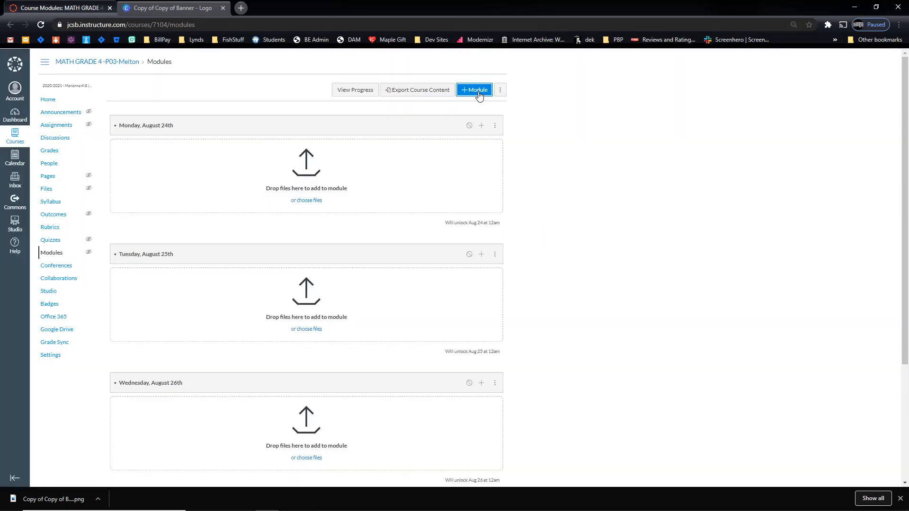
Add a module named "Friday, August 28th" that stays locked until Aug 28, 2020.
left_click(476, 90)
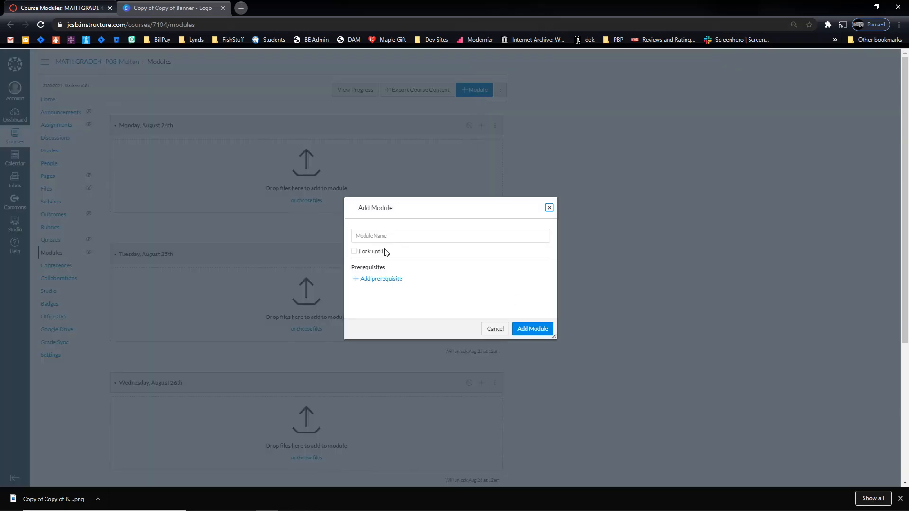
left_click(366, 238)
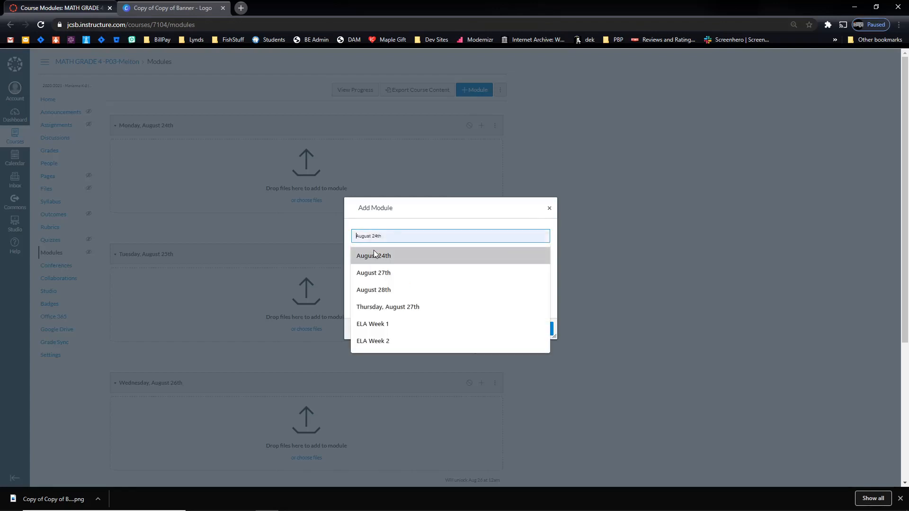
left_click(377, 290)
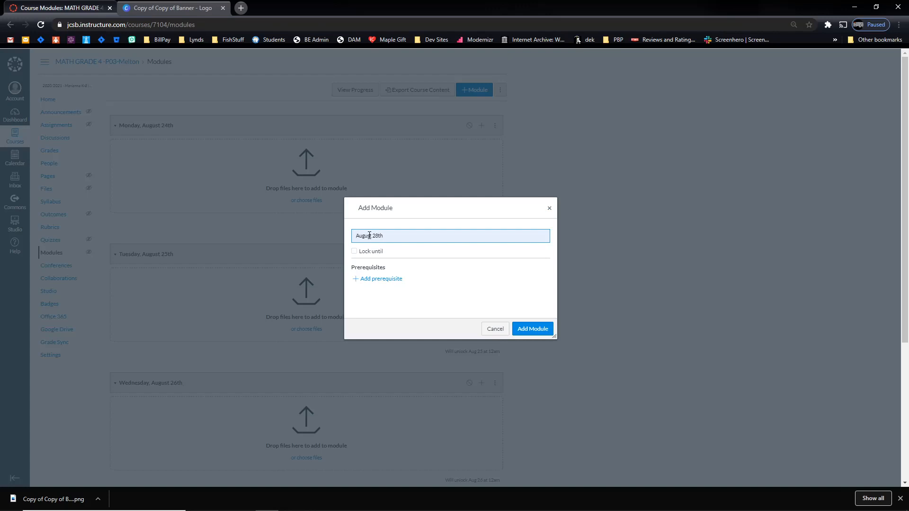
key("Home")
type("Fir")
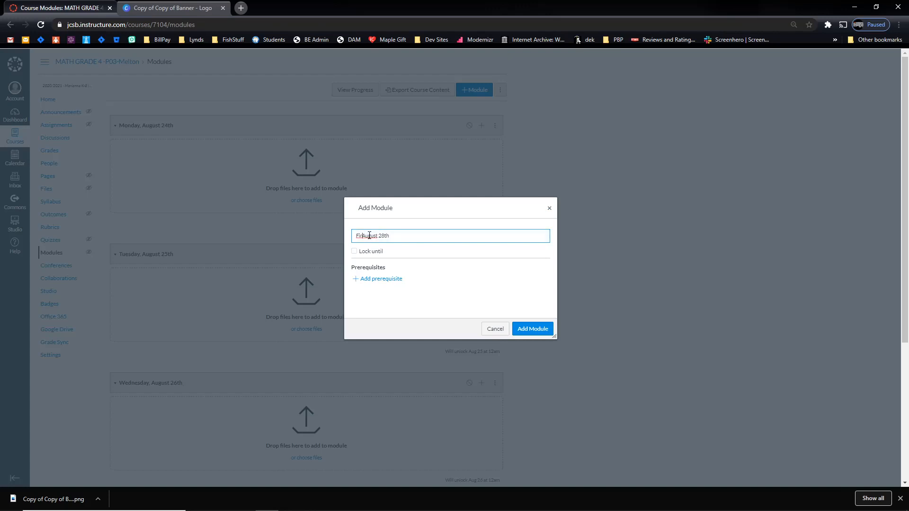
key("BackSpace")
key("BackSpace")
type("riday,")
left_click(358, 253)
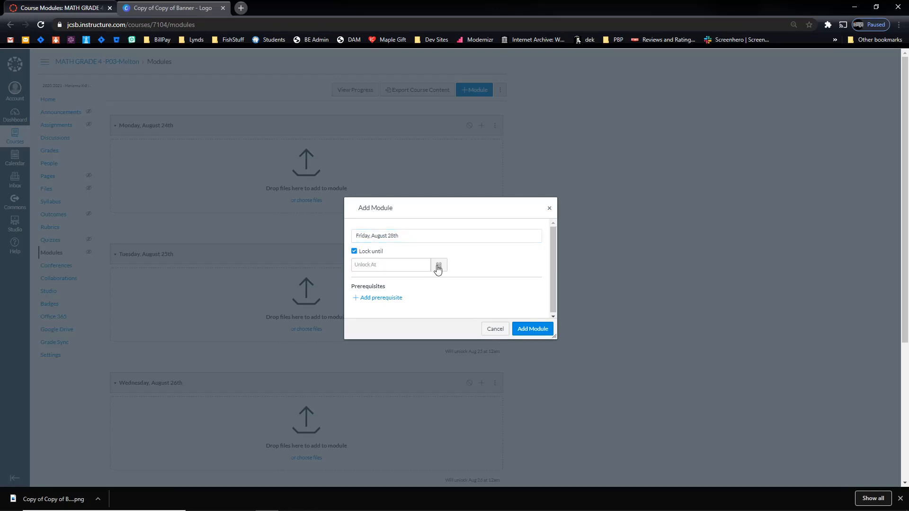
left_click(439, 264)
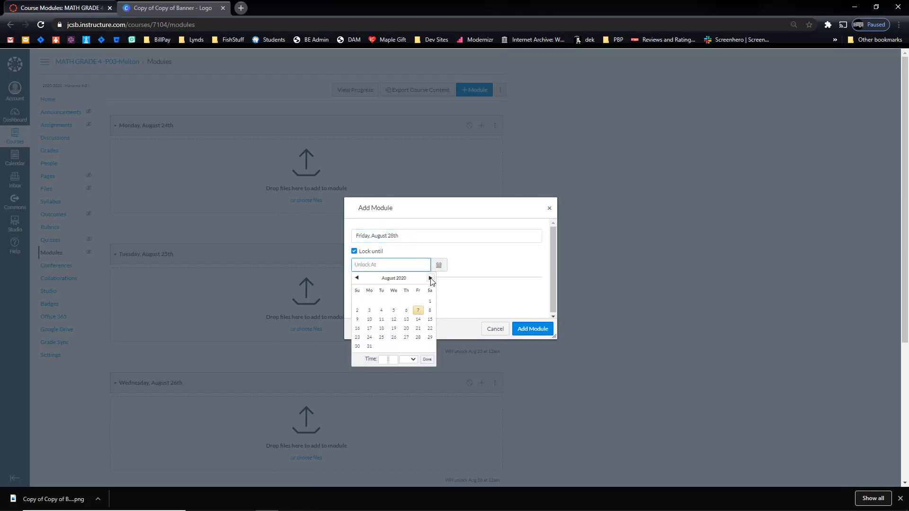
left_click(418, 337)
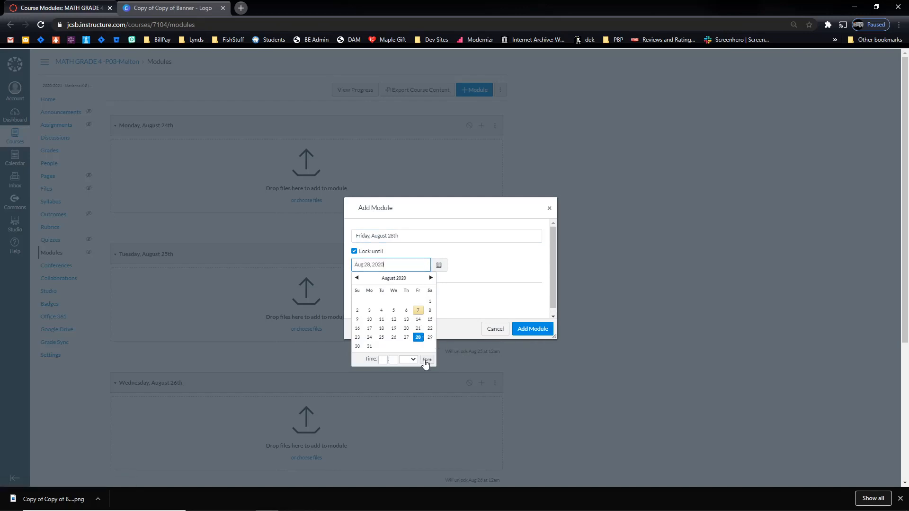
left_click(427, 360)
left_click(532, 329)
scroll(538, 332, "down", 1)
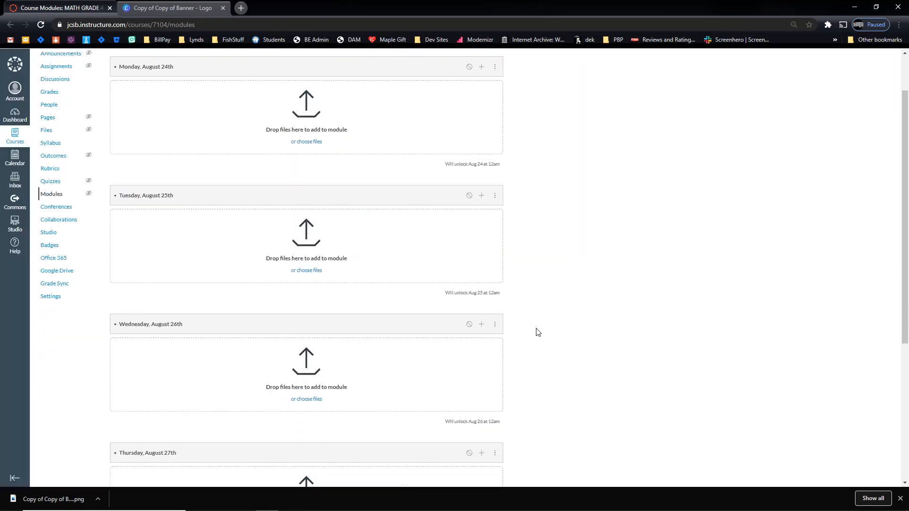
scroll(538, 332, "down", 5)
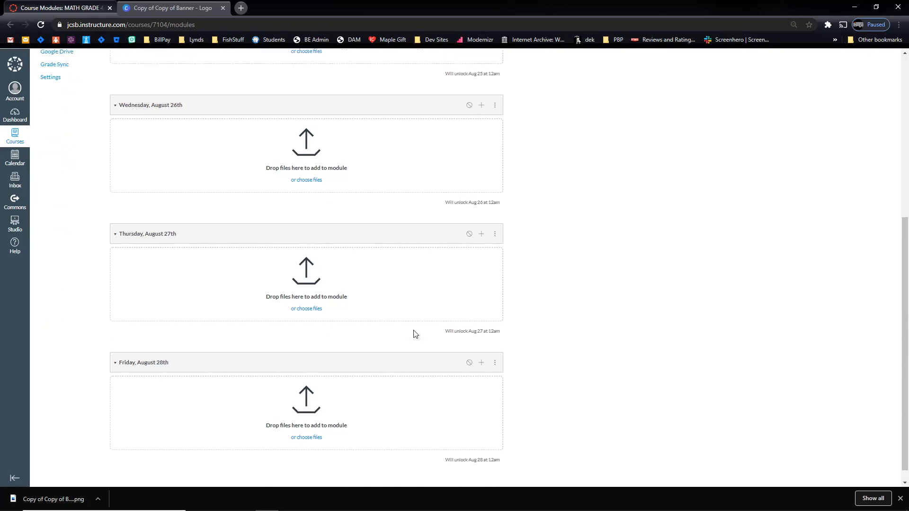
Add a module named "October 22nd" that stays locked until Oct 22, 2020.
scroll(414, 331, "up", 6)
left_click(476, 90)
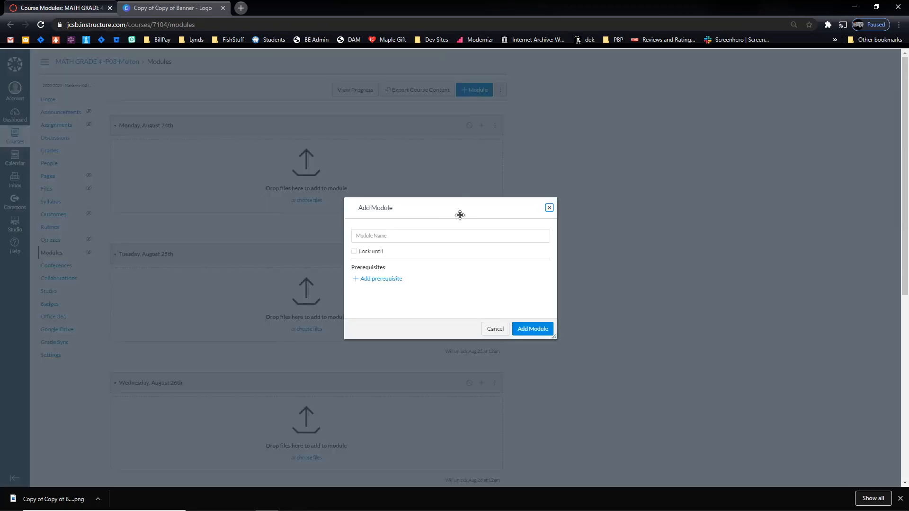
left_click(392, 236)
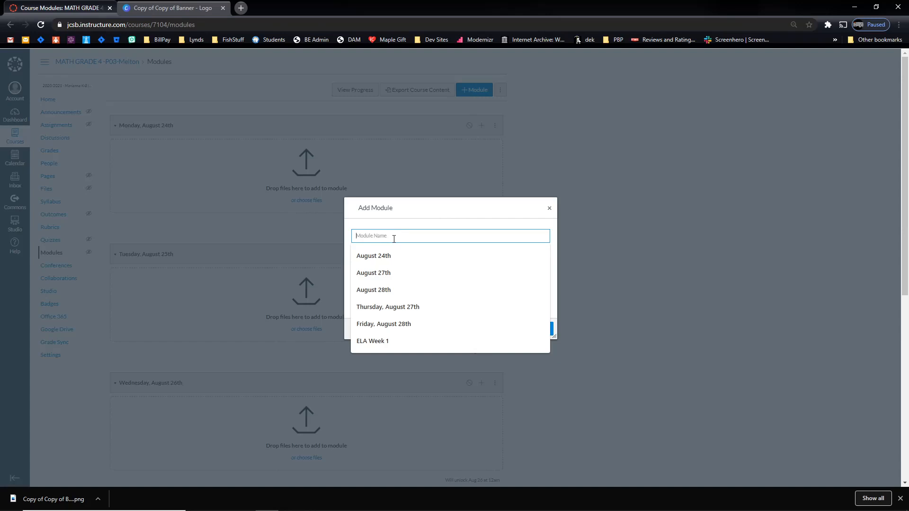
type("October ")
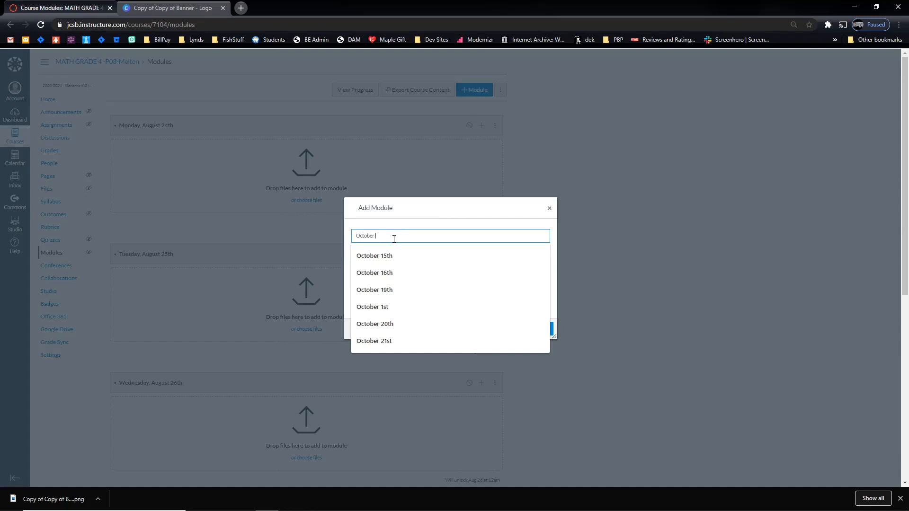
type("22nd")
left_click(402, 288)
left_click(355, 251)
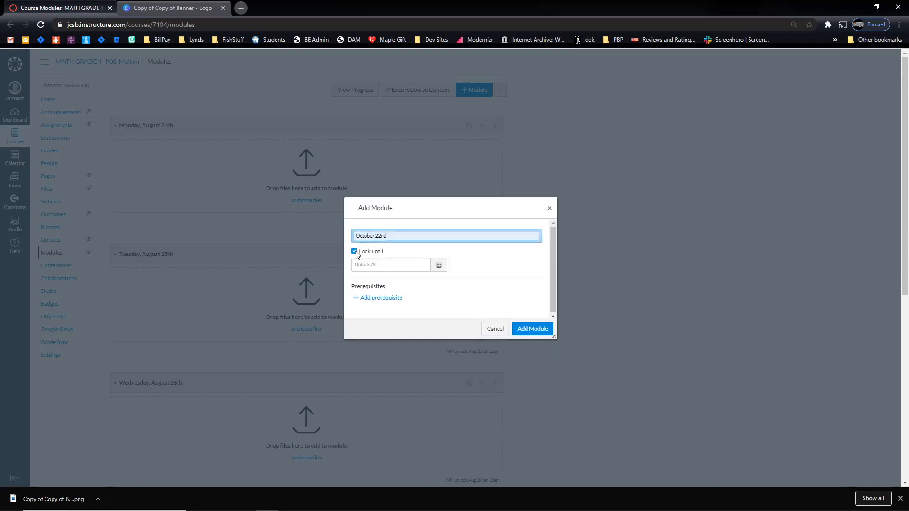
left_click(439, 265)
left_click(430, 278)
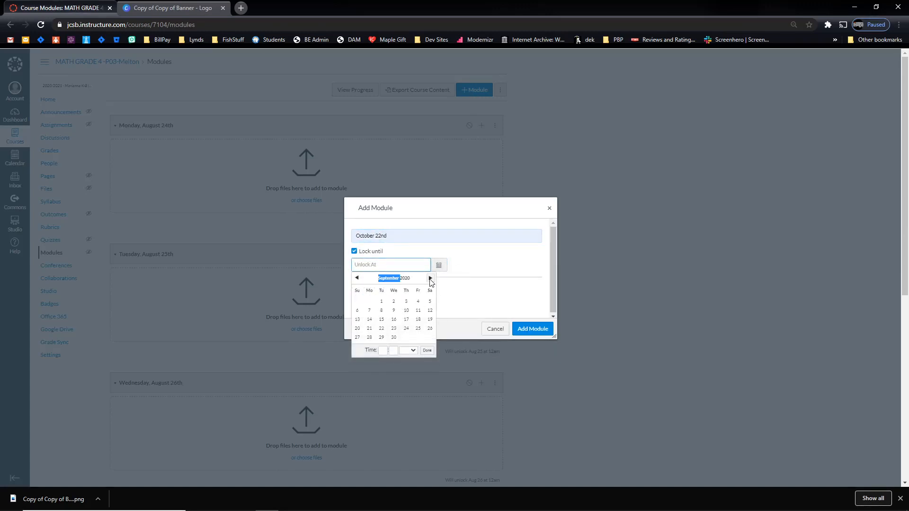
left_click(430, 278)
left_click(430, 279)
left_click(357, 278)
left_click(406, 328)
left_click(427, 350)
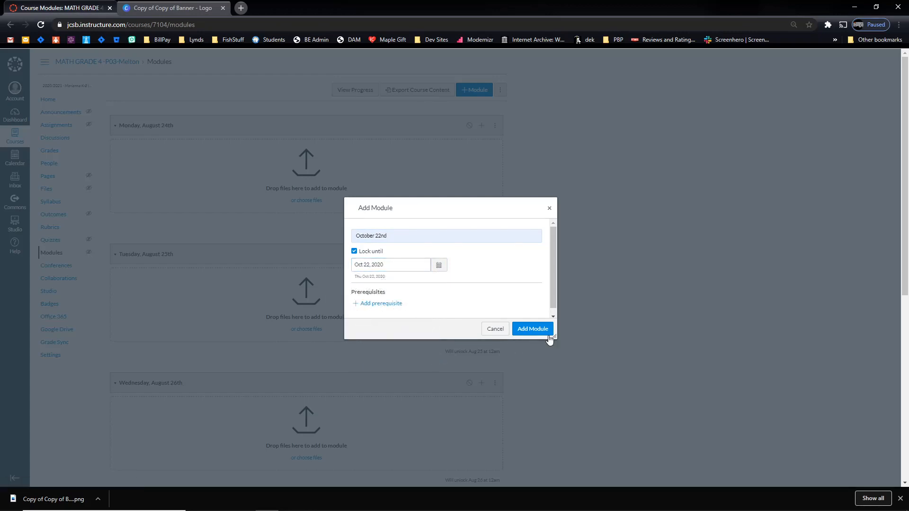
left_click(548, 334)
scroll(546, 331, "down", 4)
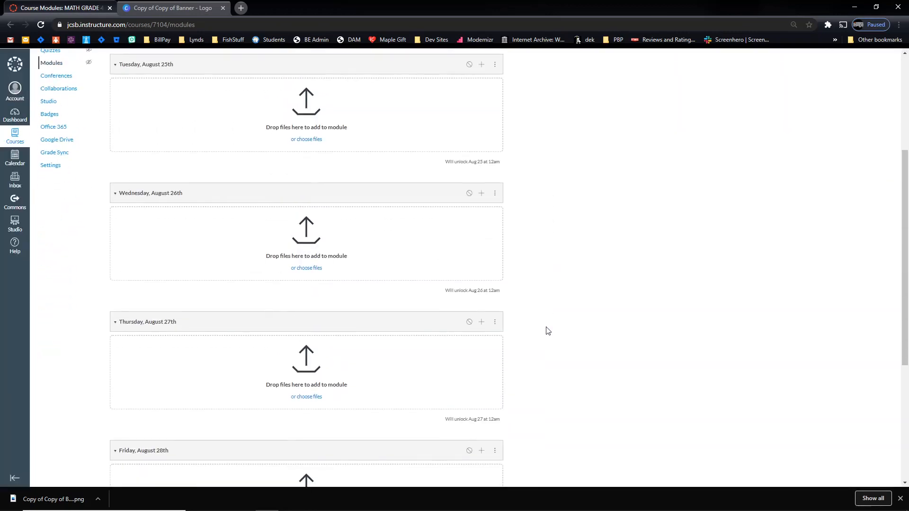
Publish the five daily modules from Monday, August 24th through Friday, August 28th.
scroll(489, 336, "up", 4)
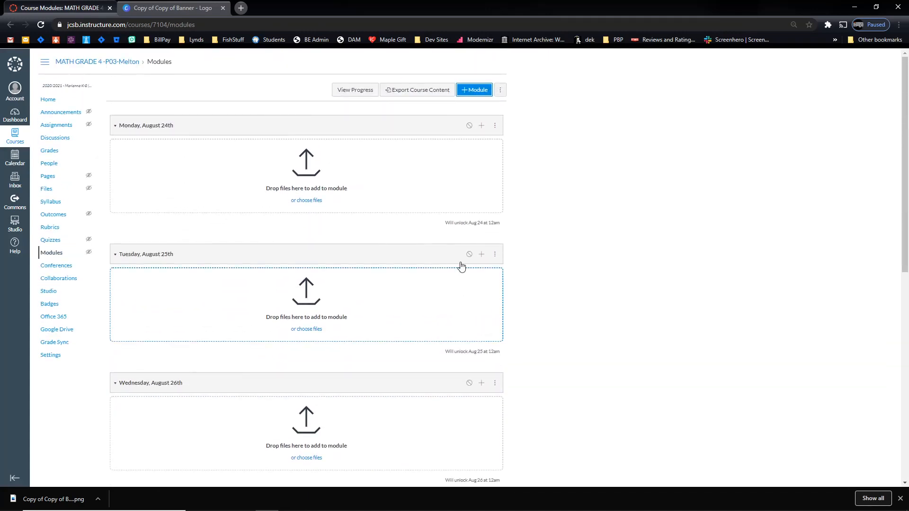
left_click(469, 126)
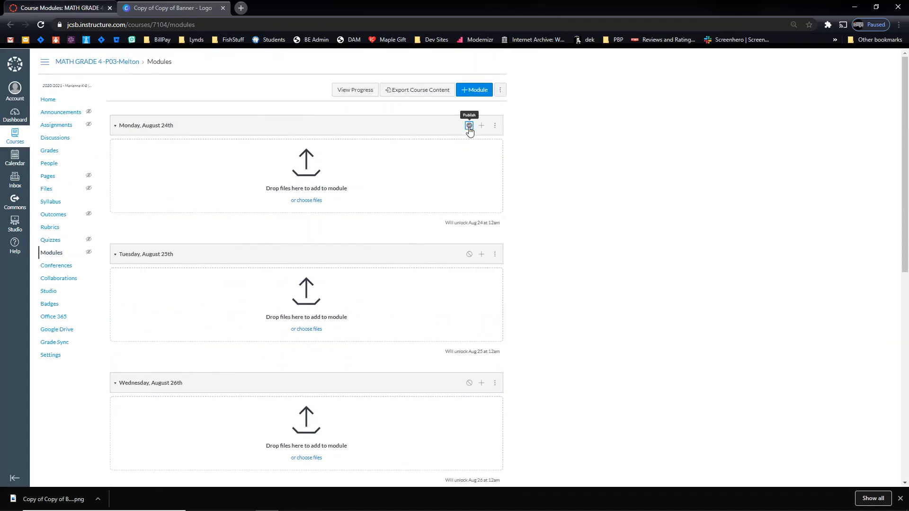
left_click(470, 255)
scroll(488, 291, "down", 3)
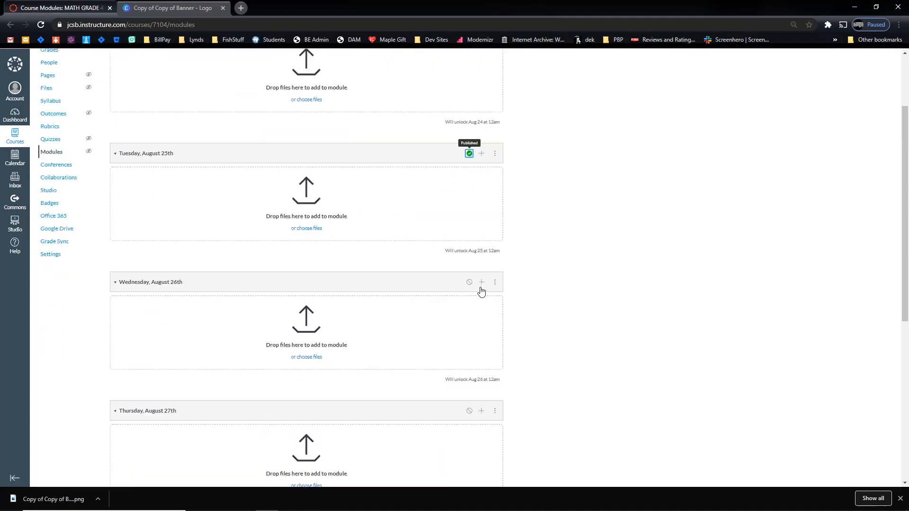
left_click(468, 243)
scroll(473, 284, "down", 1)
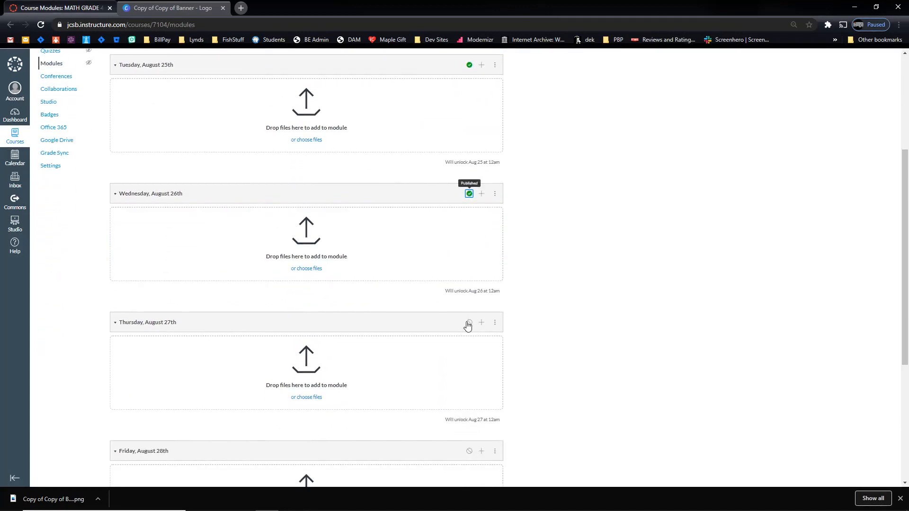
left_click(469, 322)
scroll(474, 321, "down", 3)
left_click(469, 311)
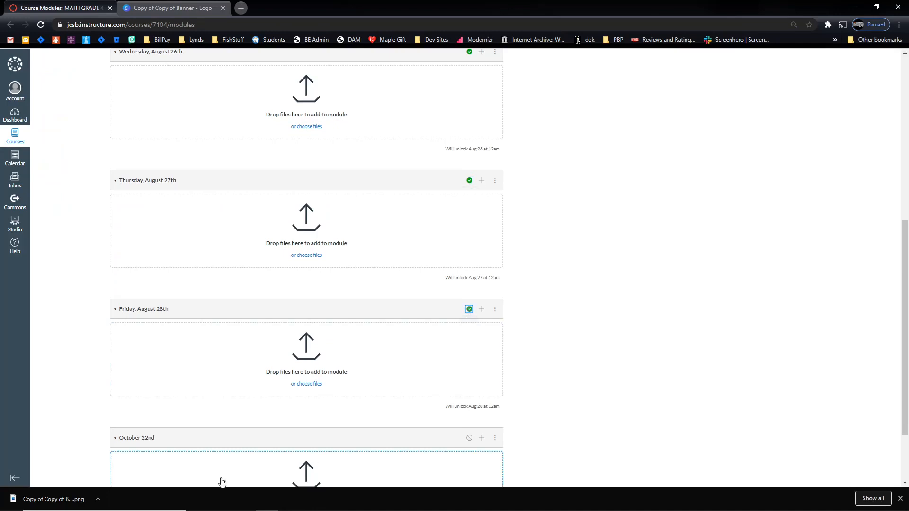
Look through the item types that can be added to the Monday, August 24th module without adding any.
scroll(586, 401, "up", 7)
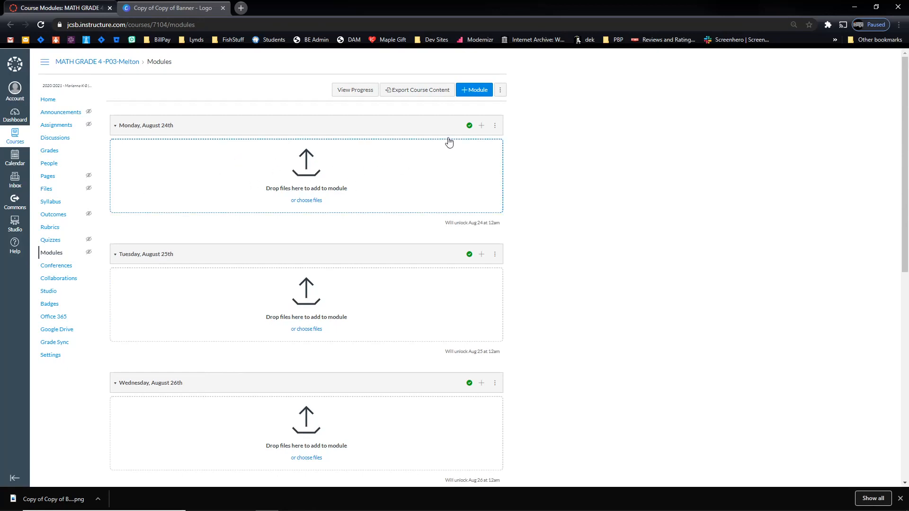
left_click(482, 126)
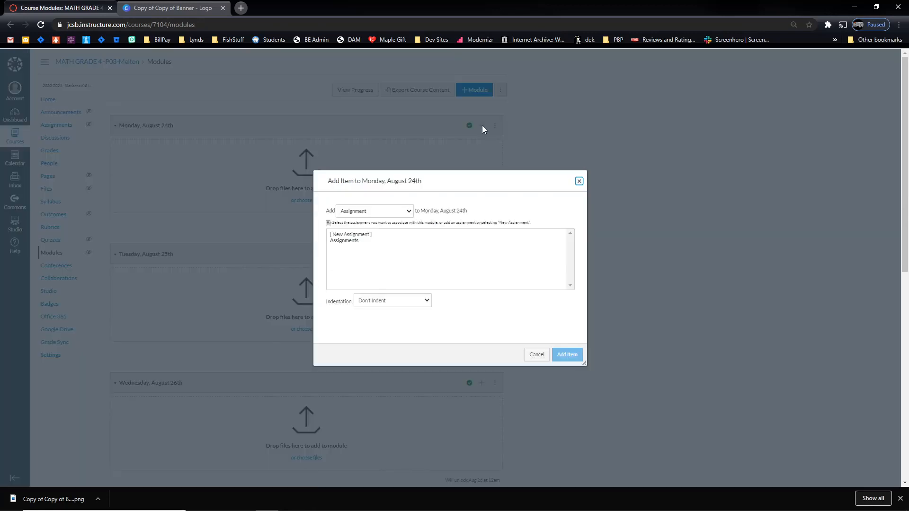
left_click(407, 211)
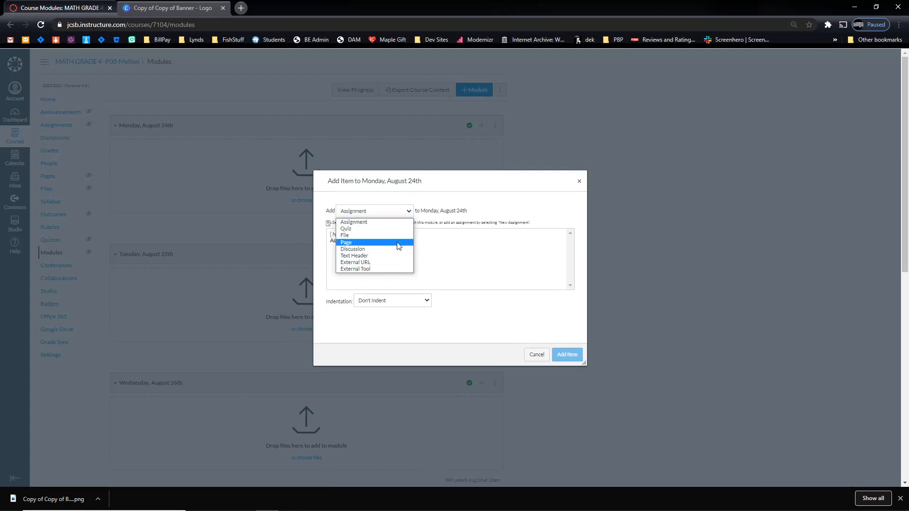
left_click(512, 331)
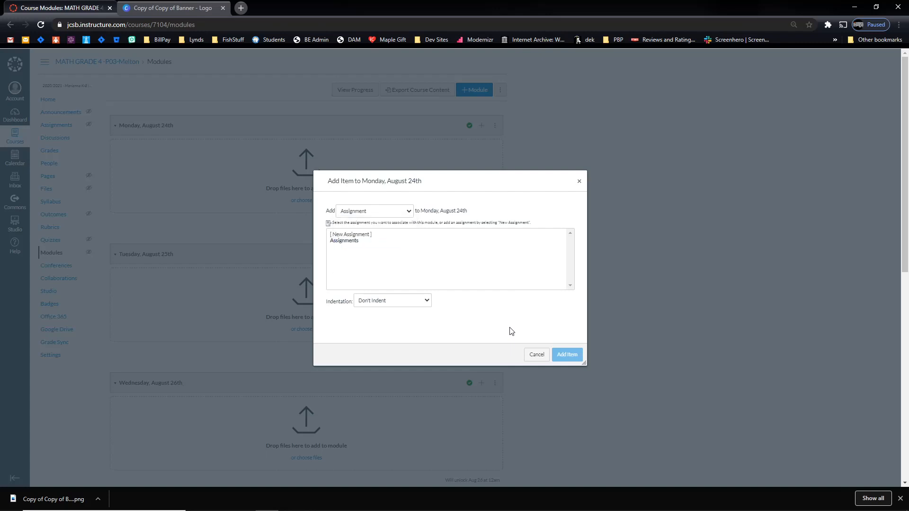
left_click(580, 182)
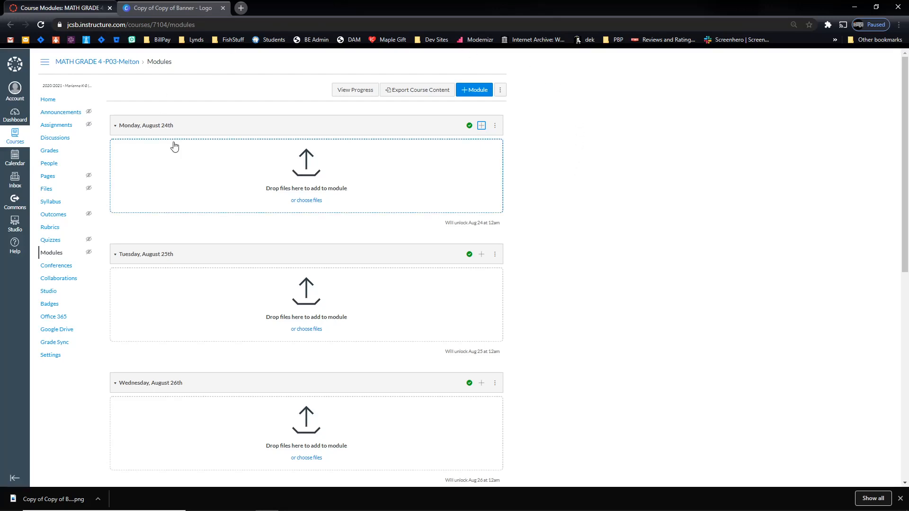
Publish the 4th Grade Math page and make it the course's front page.
left_click(47, 177)
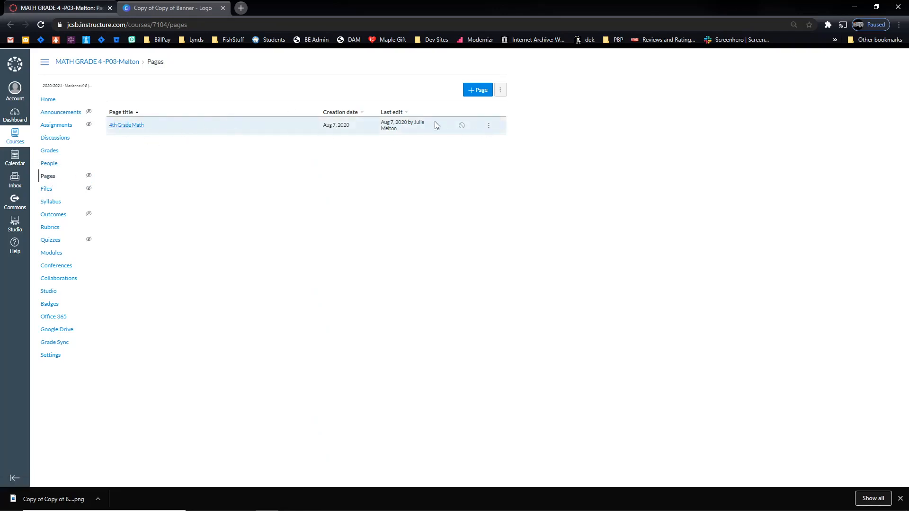
left_click(461, 126)
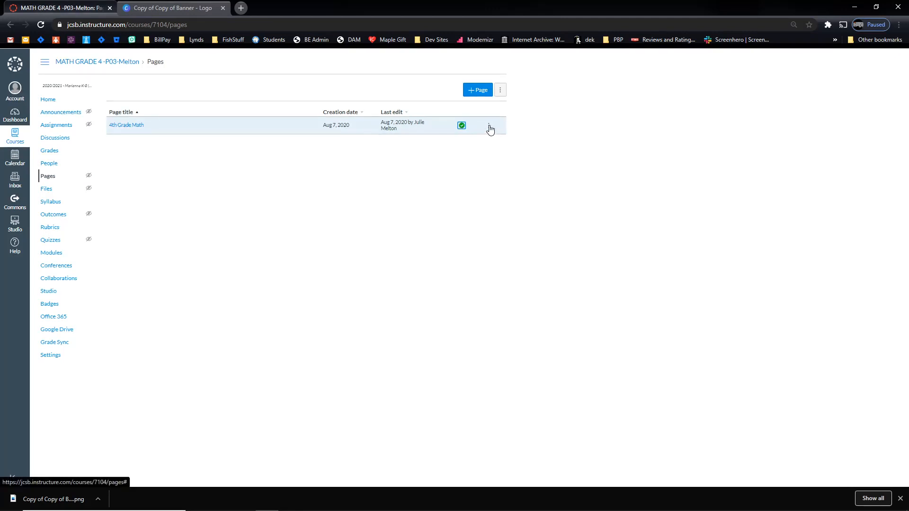
left_click(489, 126)
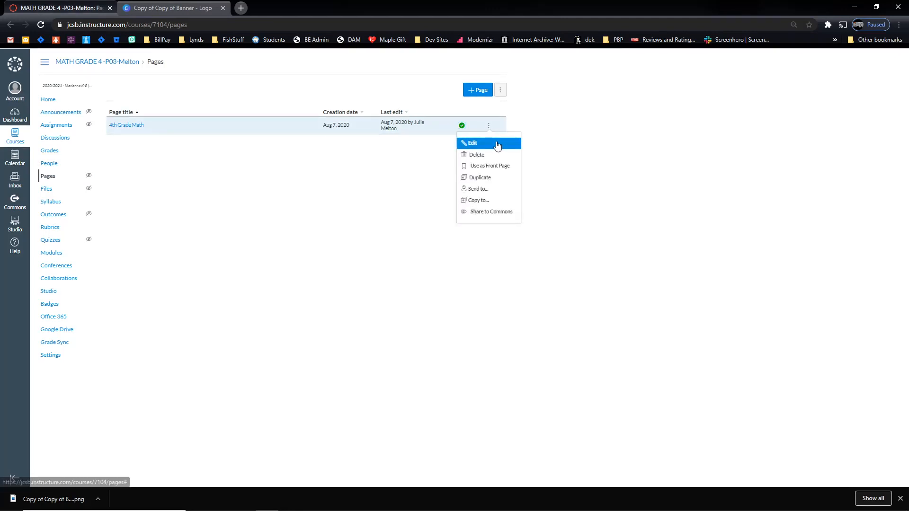
left_click(489, 168)
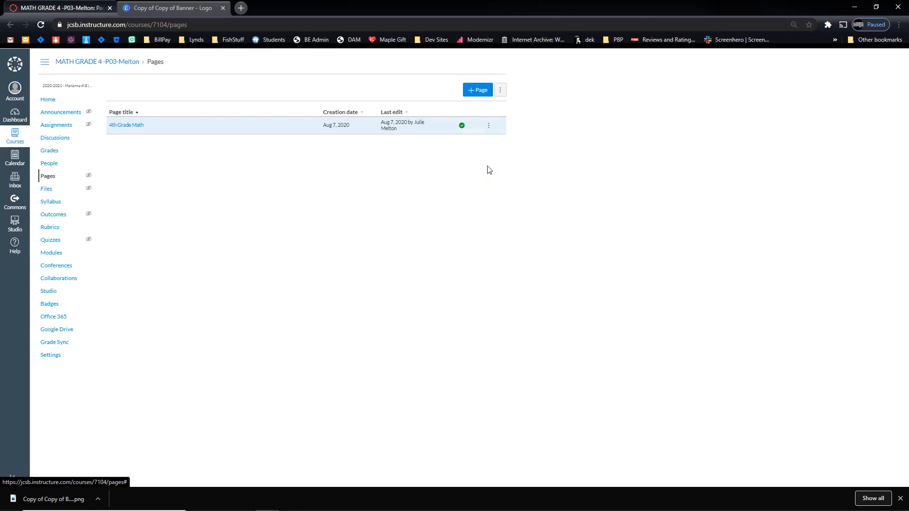
Set the Math course home page to display the Pages Front Page.
left_click(53, 103)
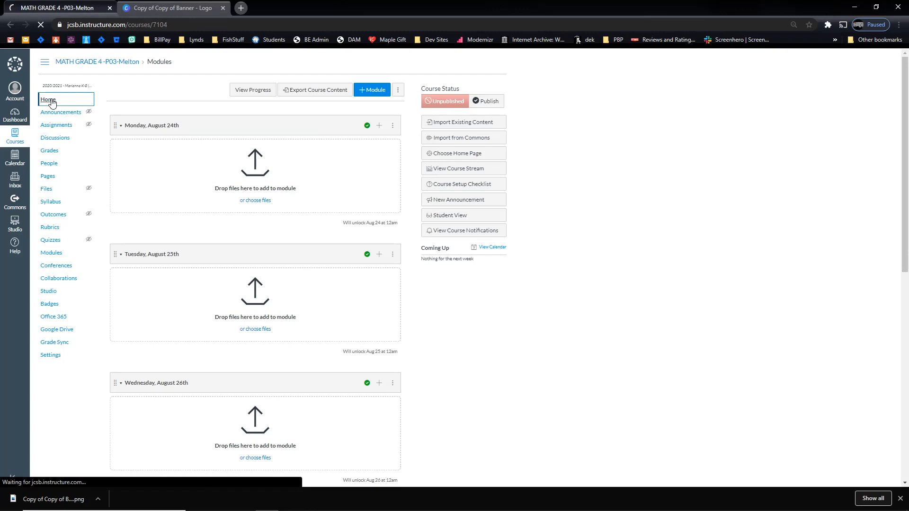
left_click(481, 154)
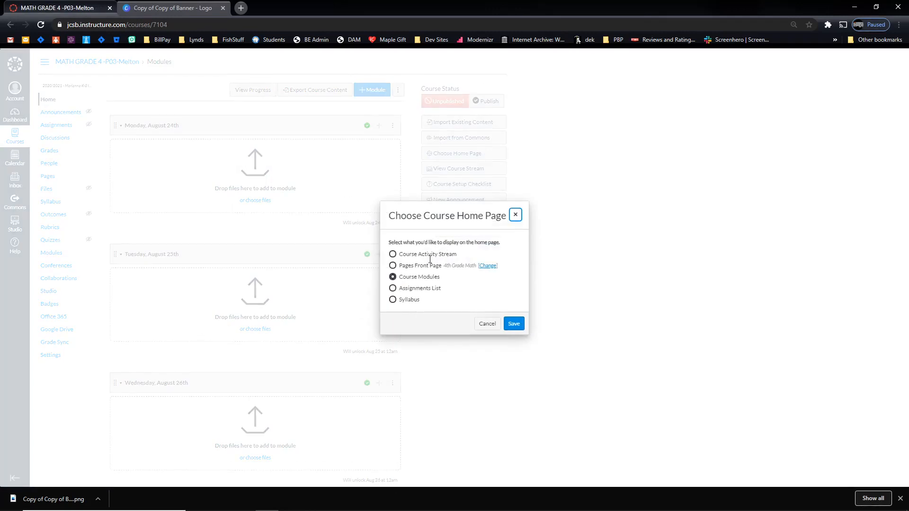
left_click(393, 266)
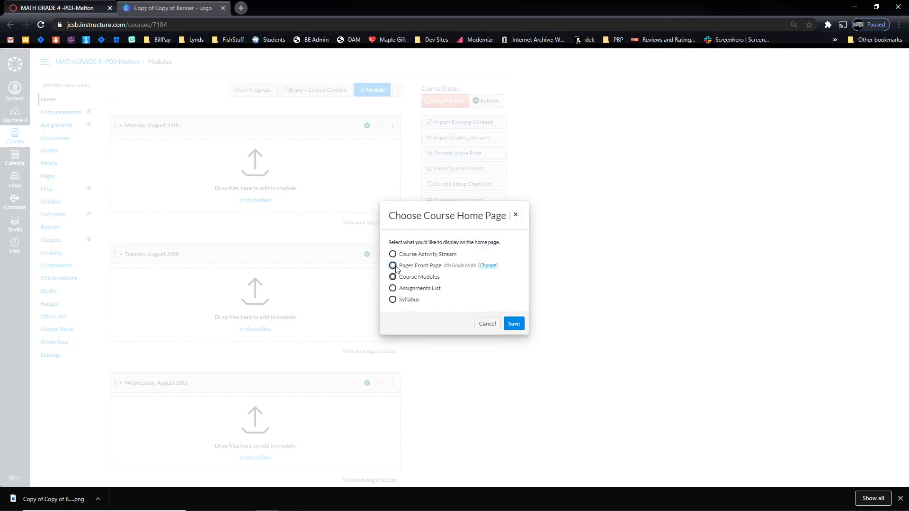
left_click(514, 325)
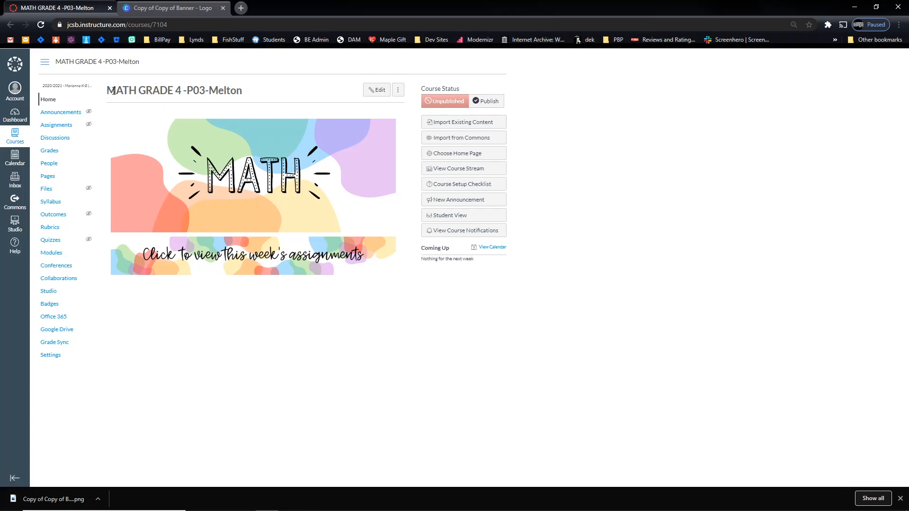
left_click_drag(114, 91, 251, 99)
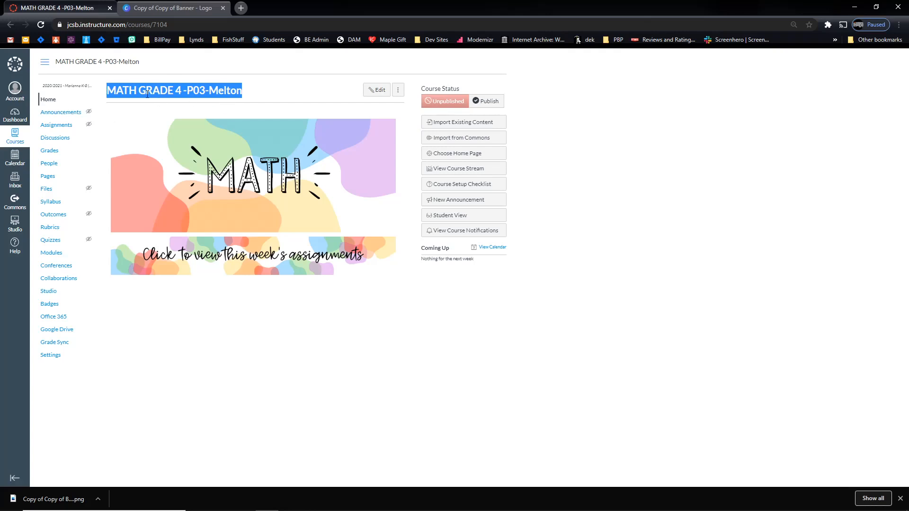
Link the "Click to view this week's assignments" banner on the 4th Grade Math page to the course's Modules, save the page and test the link.
left_click(259, 102)
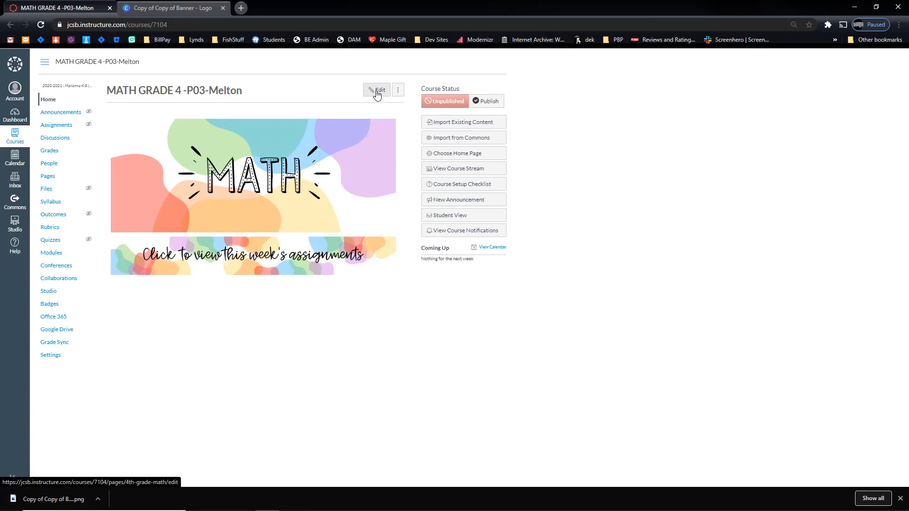
left_click(377, 92)
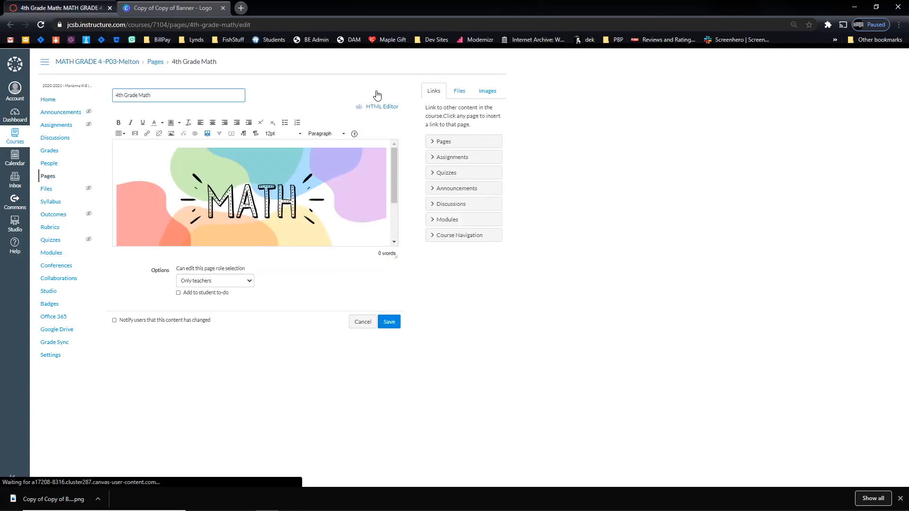
scroll(185, 215, "down", 3)
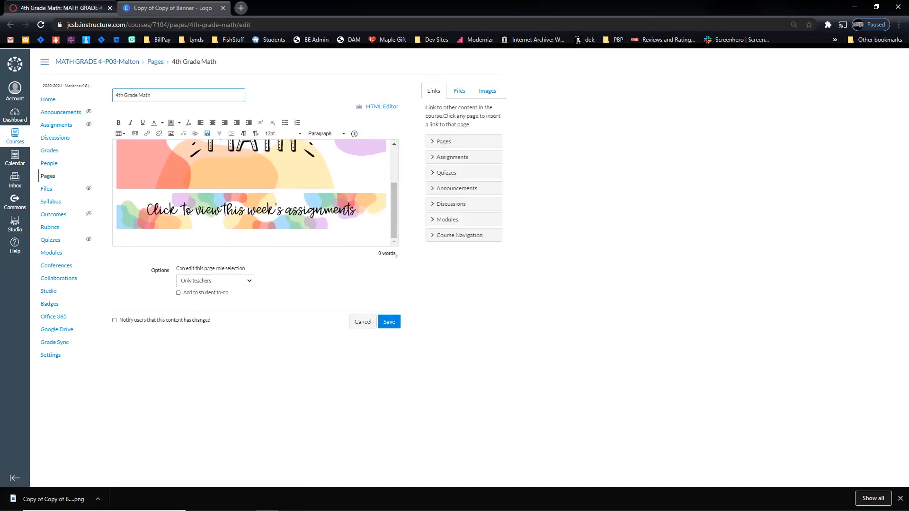
left_click(262, 207)
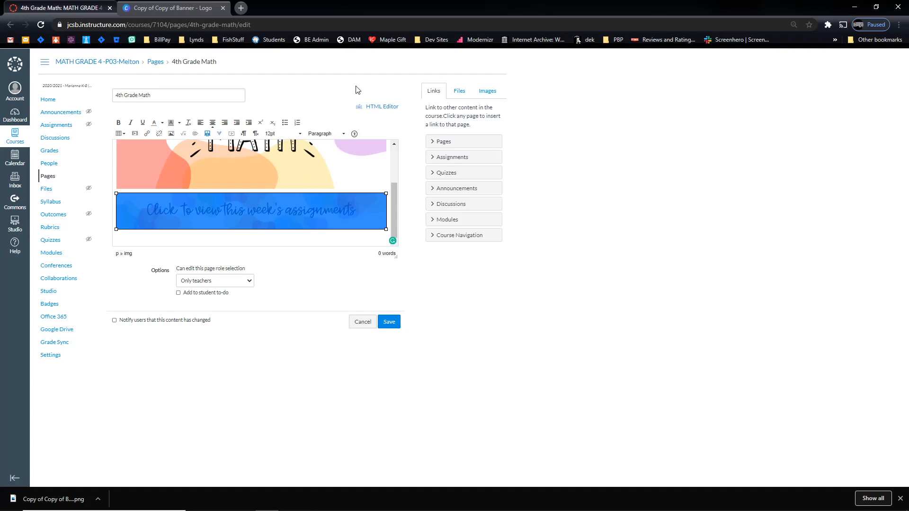
left_click(453, 238)
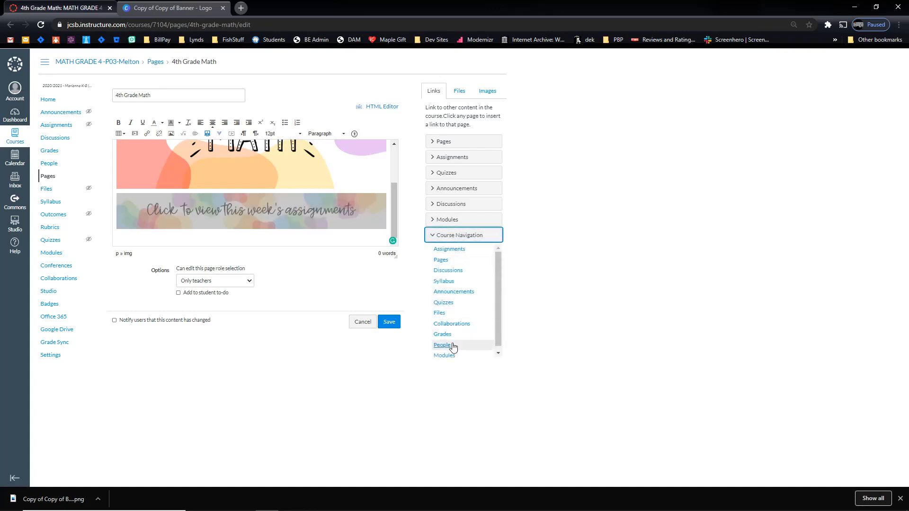
scroll(458, 282, "down", 1)
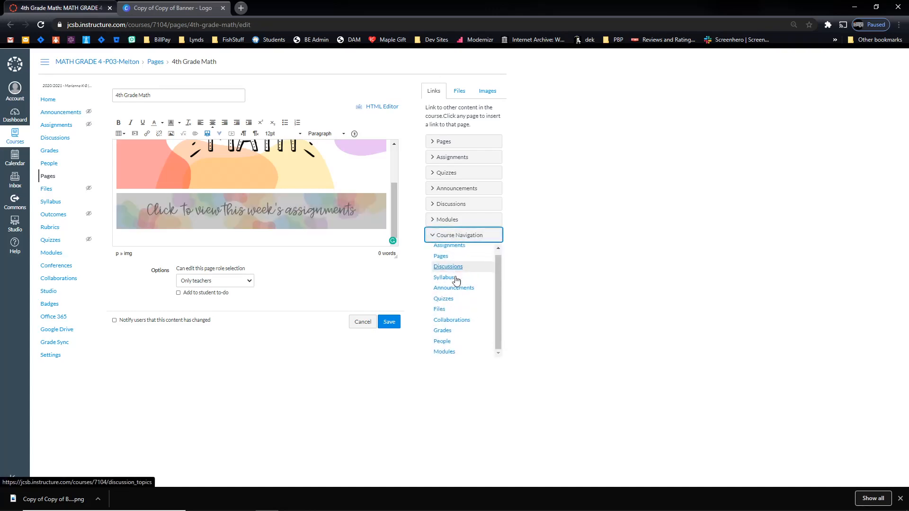
left_click(445, 351)
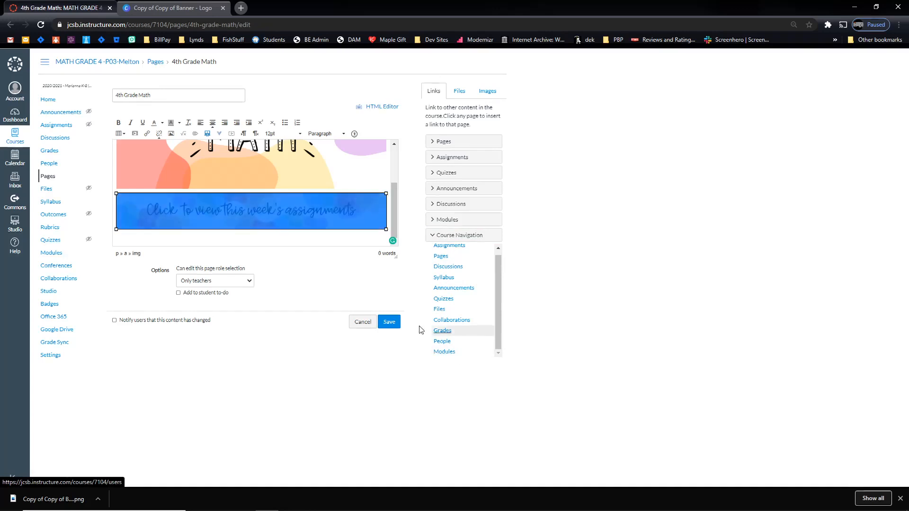
left_click(393, 323)
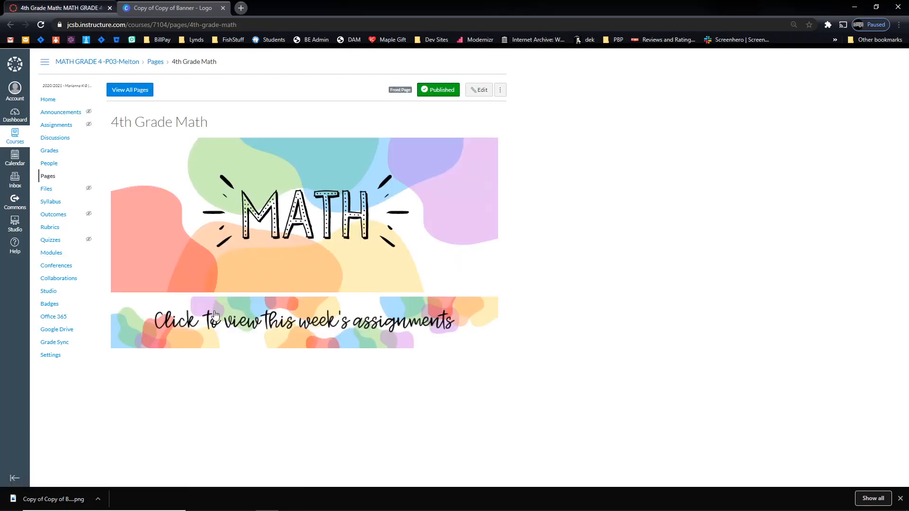
left_click(293, 326)
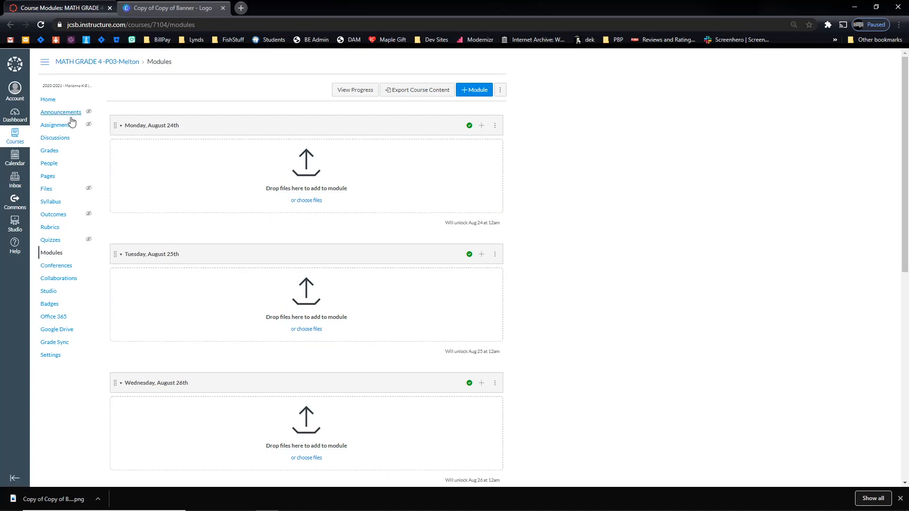
In the Math course's navigation settings, hide Grade Sync, Google Drive, Badges, Office 365 and Studio from students.
left_click(50, 100)
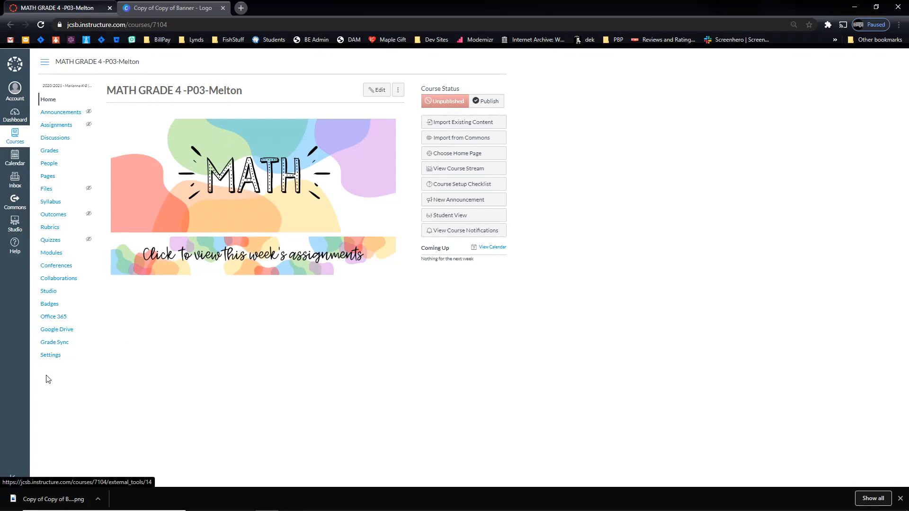
left_click(51, 356)
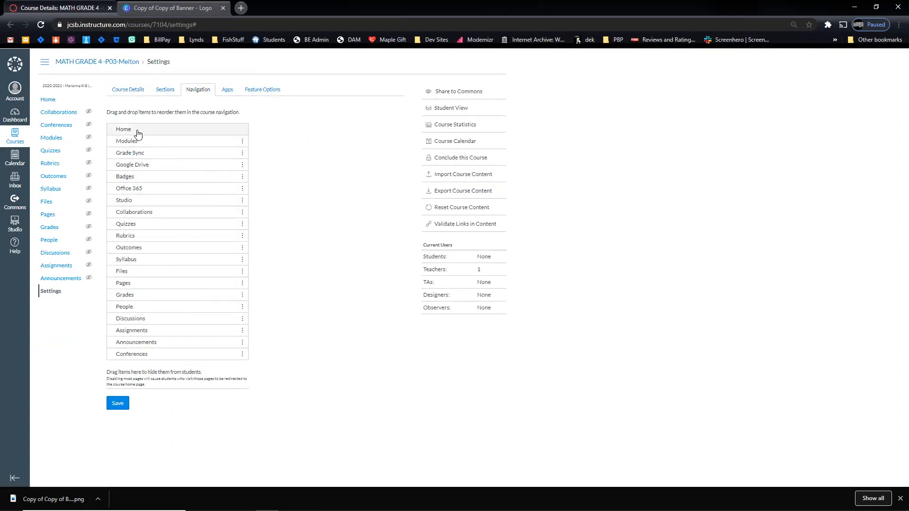
left_click_drag(148, 158, 157, 364)
left_click_drag(146, 152, 160, 390)
left_click_drag(142, 153, 140, 388)
left_click_drag(128, 157, 173, 404)
left_click_drag(144, 152, 167, 398)
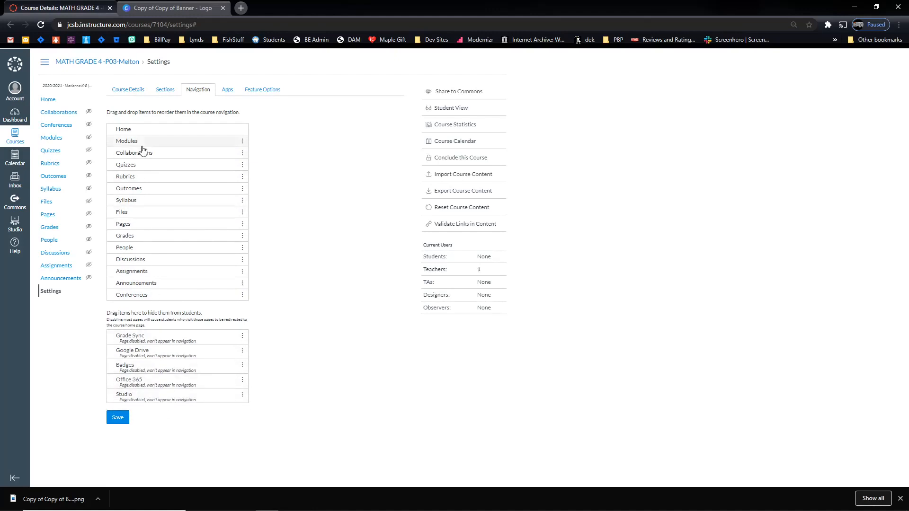
Hide Collaborations, Quizzes, Outcomes, Rubrics and Syllabus from the Math course's student navigation.
left_click_drag(144, 150, 180, 388)
left_click_drag(132, 152, 200, 406)
left_click_drag(129, 164, 156, 407)
left_click_drag(125, 158, 152, 413)
left_click_drag(134, 164, 173, 406)
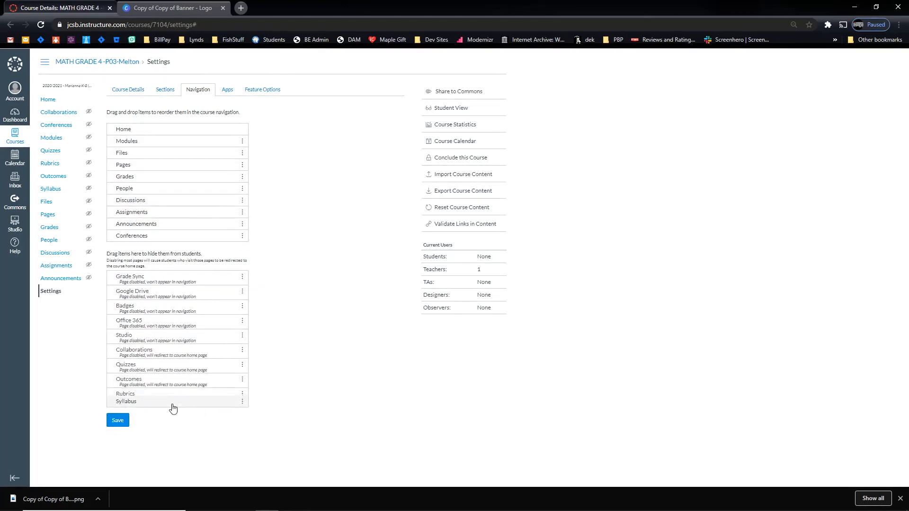
Hide Files, Pages, Grades, People, Discussions, Assignments, Announcements and Conferences as well, and save the course navigation.
left_click_drag(138, 152, 171, 400)
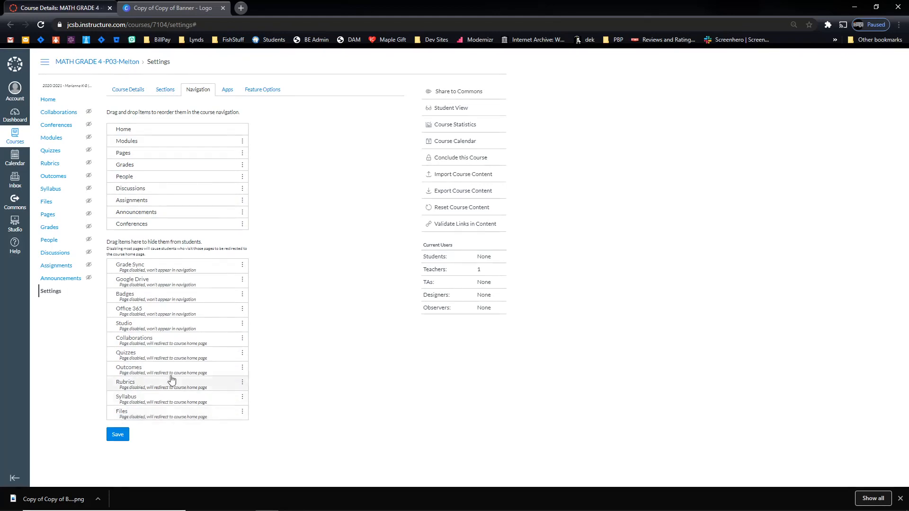
left_click_drag(132, 156, 170, 421)
left_click_drag(132, 153, 170, 416)
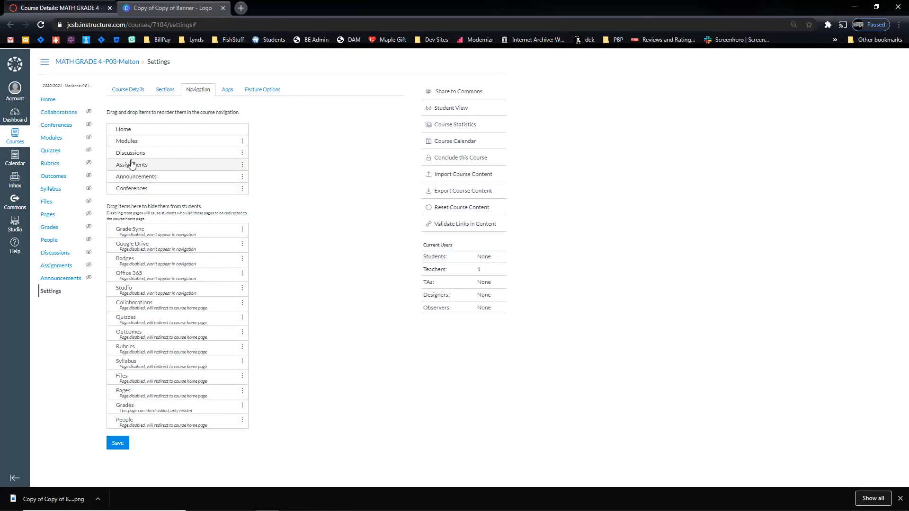
left_click_drag(137, 154, 178, 431)
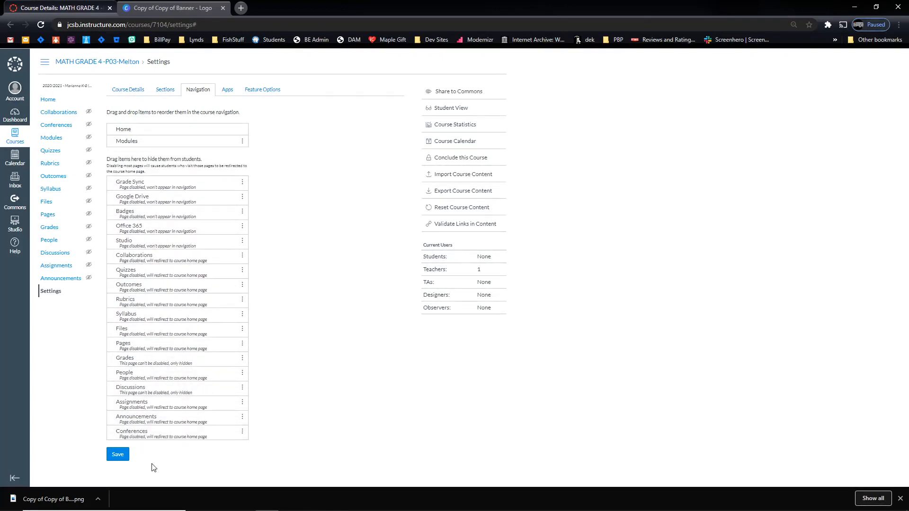
left_click(118, 455)
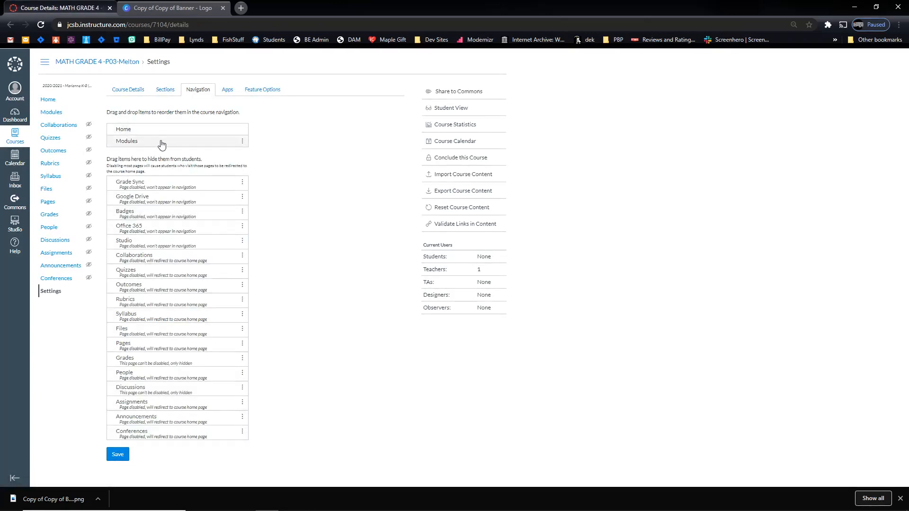
Preview the Math course in Student View, checking the assignments banner link and the Monday, August 24th module, and leave the preview.
left_click(49, 100)
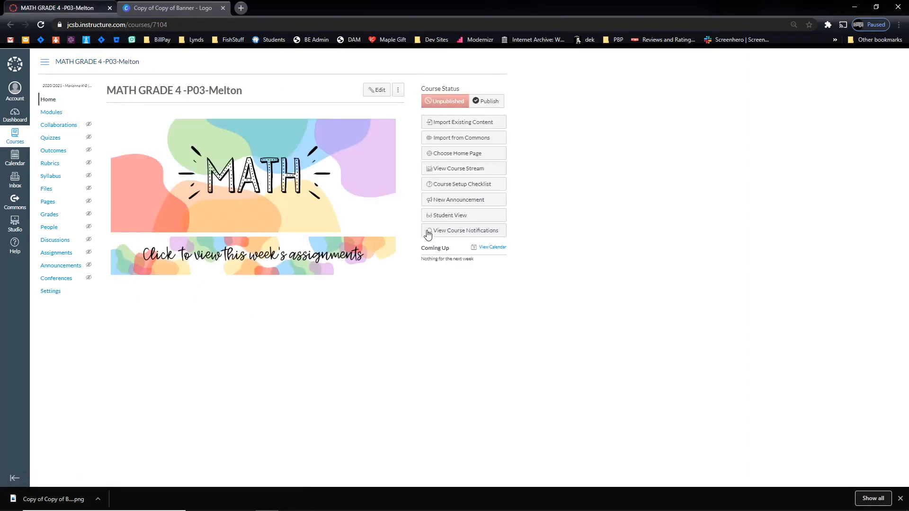
left_click(452, 216)
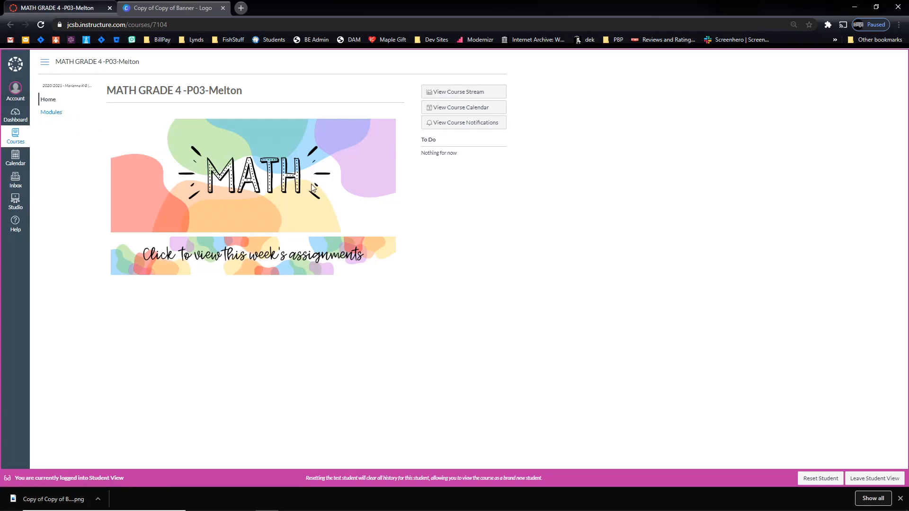
left_click(221, 261)
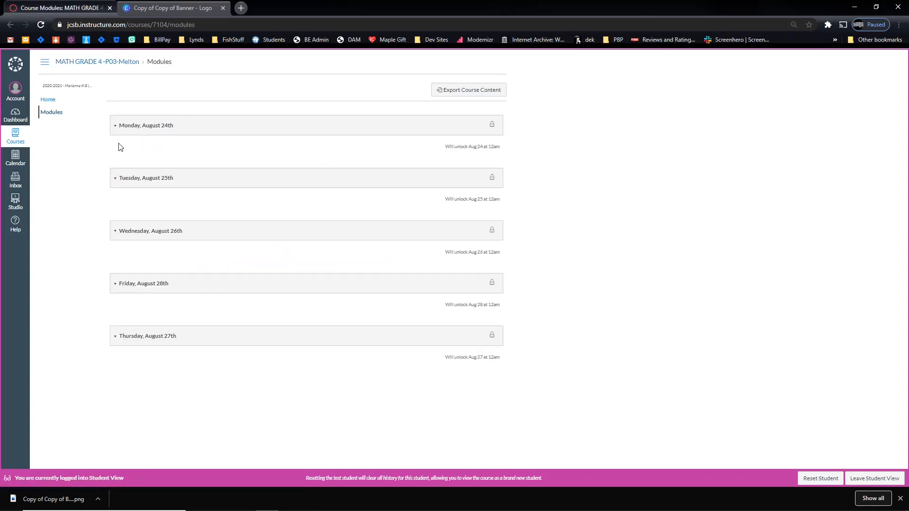
left_click(121, 128)
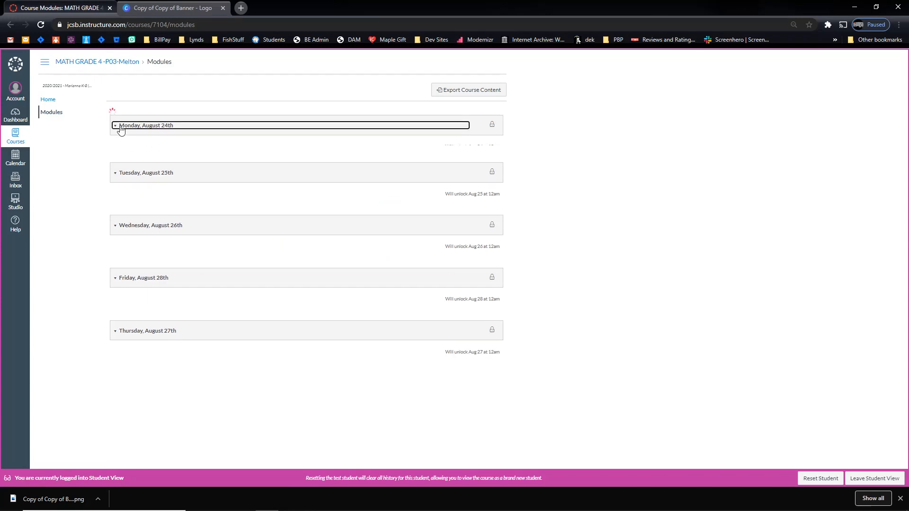
left_click(121, 129)
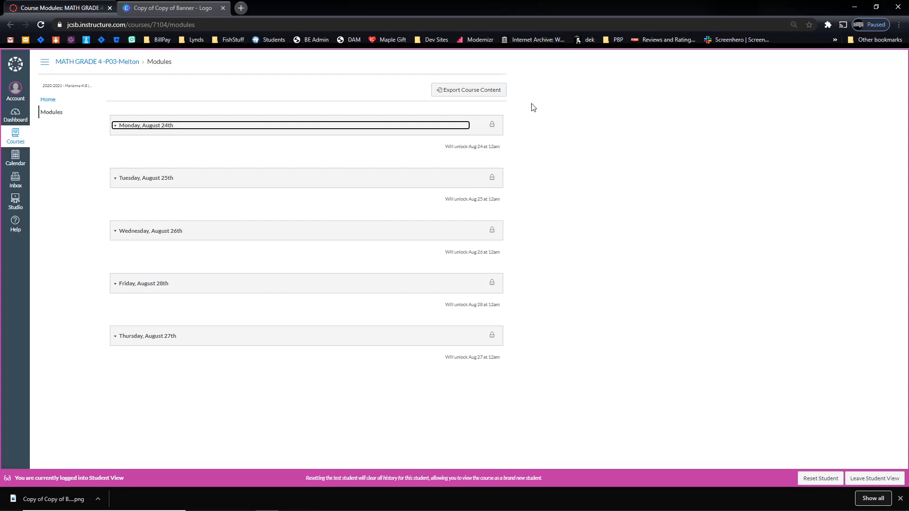
left_click(872, 479)
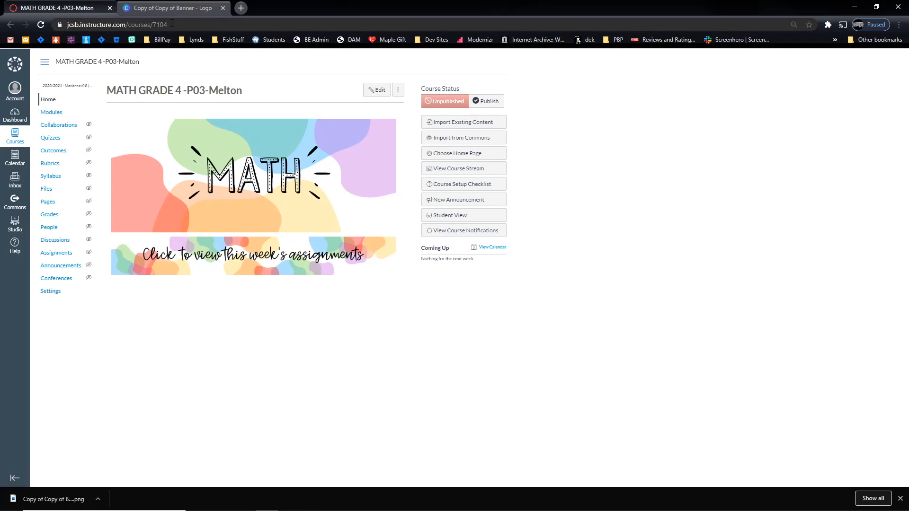
Copy the web address of the Math course home page.
left_click_drag(173, 24, 71, 24)
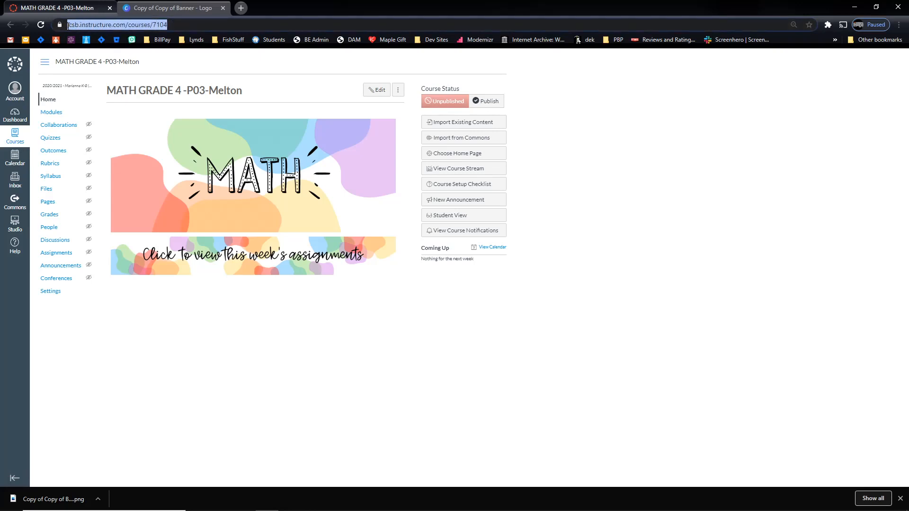
right_click(81, 26)
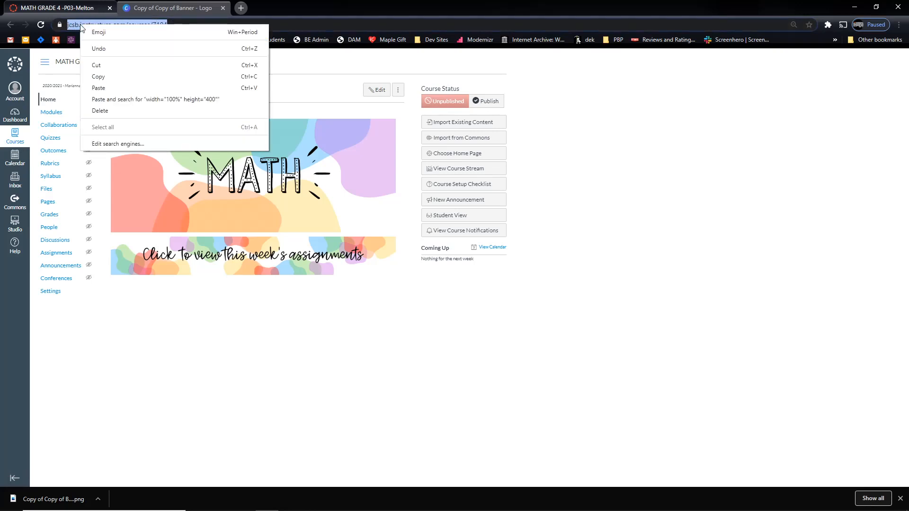
left_click(107, 77)
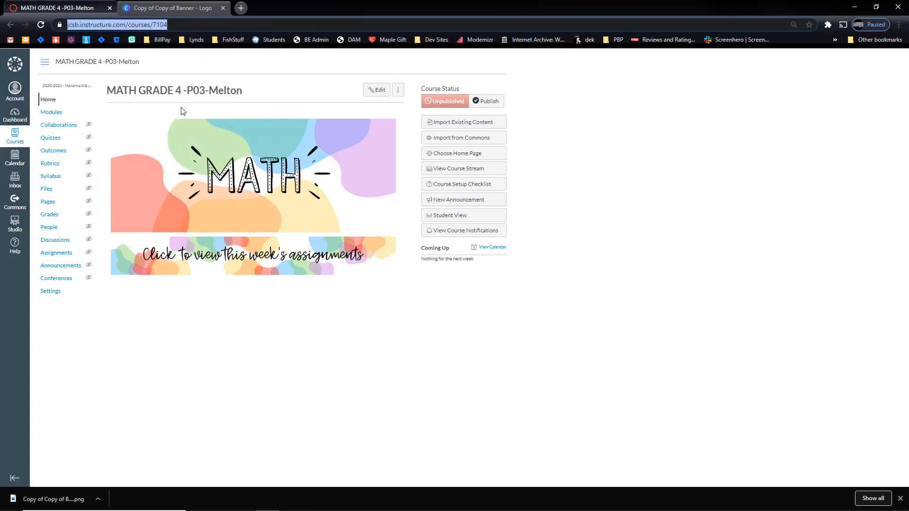
On the ELEM STUDY HALL -PHR course's front page, link the MATH button image to the copied Math course address and save the page.
left_click(17, 142)
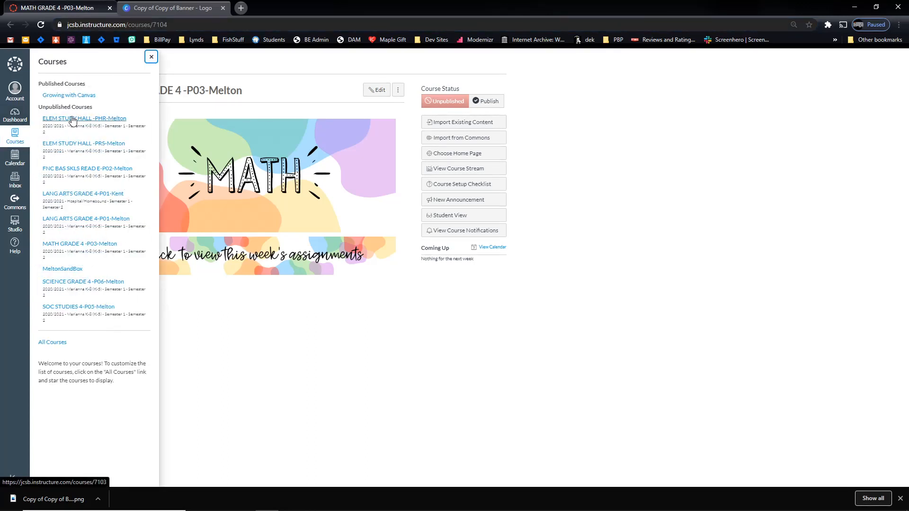
left_click(74, 118)
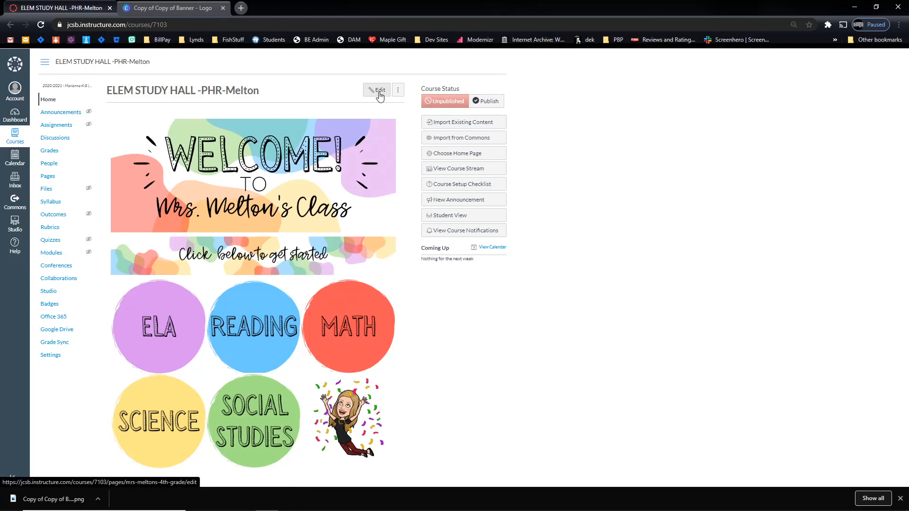
left_click(380, 94)
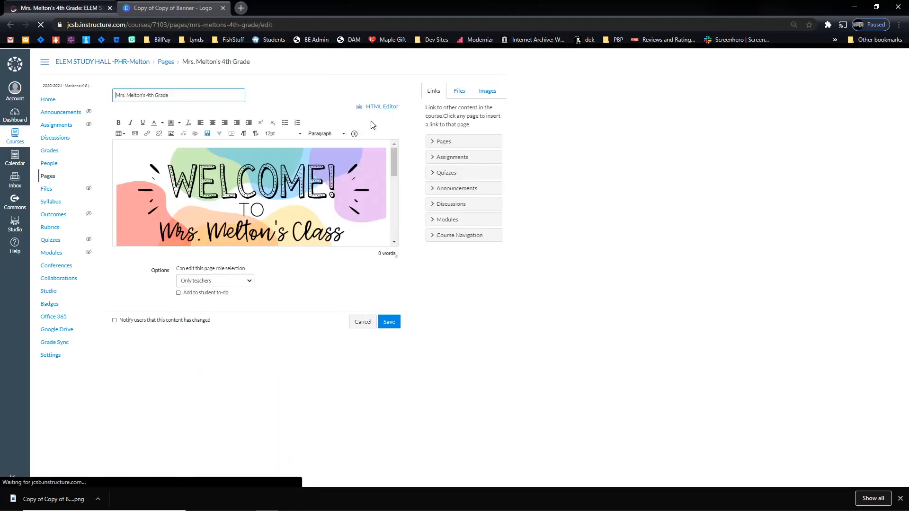
scroll(362, 163, "down", 4)
scroll(261, 141, "down", 1)
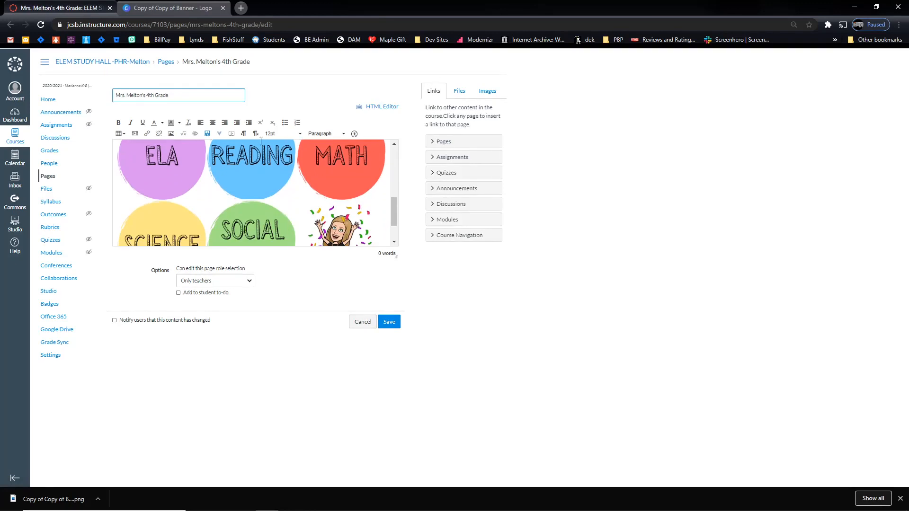
scroll(272, 170, "up", 3)
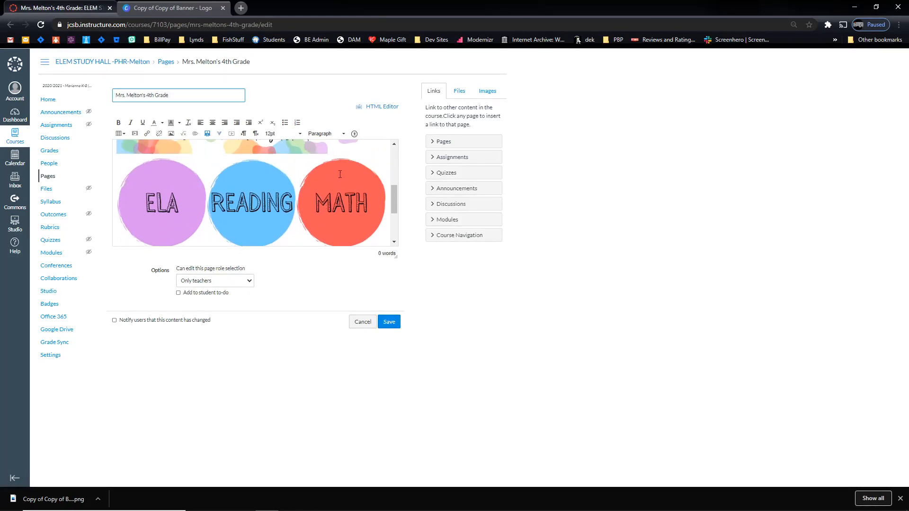
left_click(340, 174)
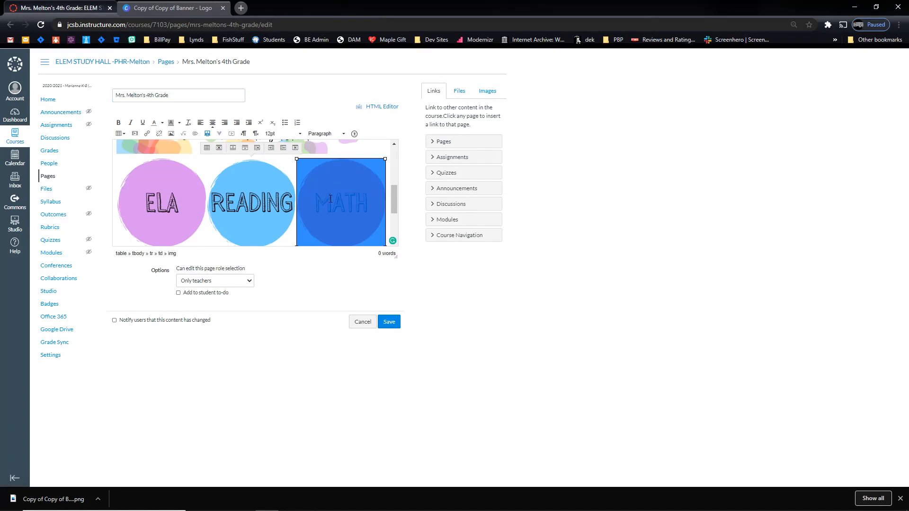
left_click(148, 134)
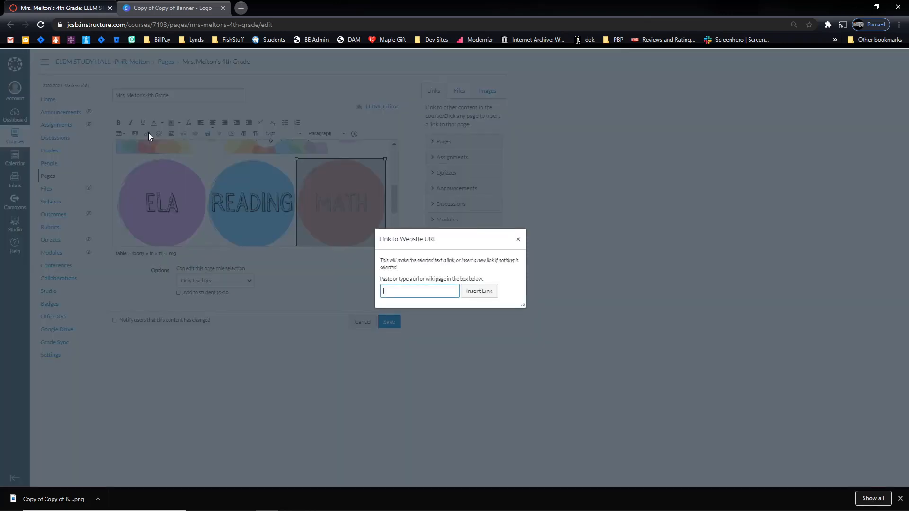
right_click(390, 293)
left_click(416, 366)
left_click(483, 296)
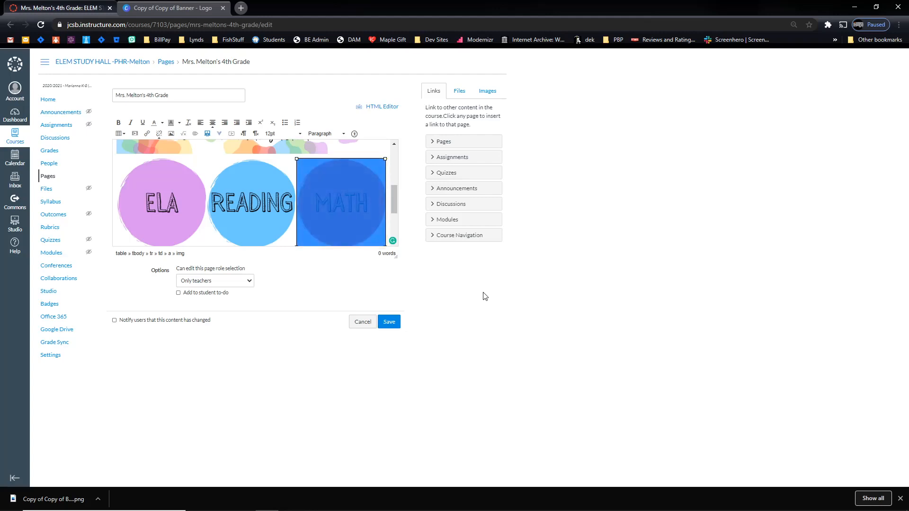
left_click(396, 321)
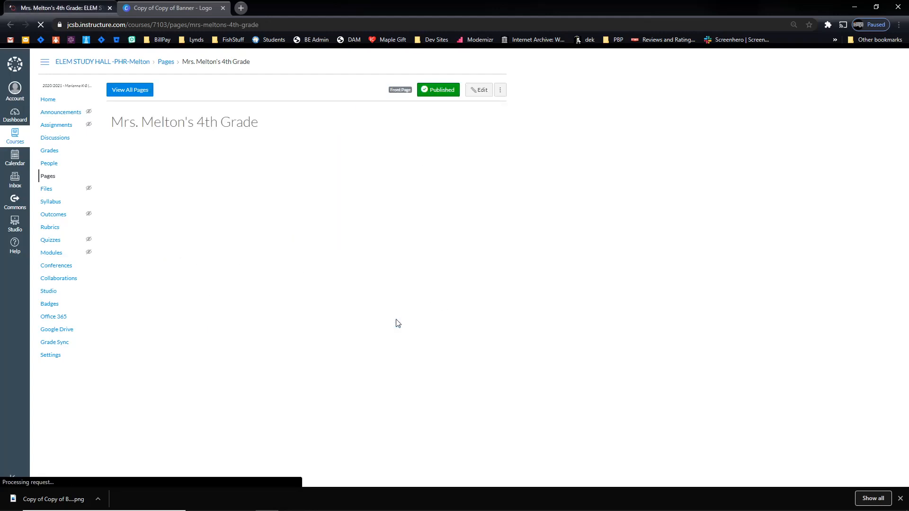
Test the MATH button on the front page, and follow the Math course's assignments banner to its modules.
scroll(468, 224, "down", 2)
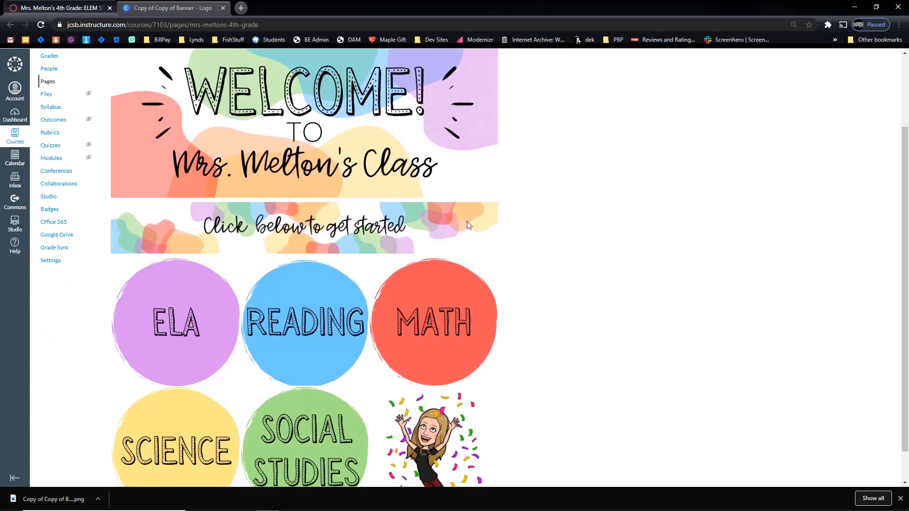
left_click(433, 326)
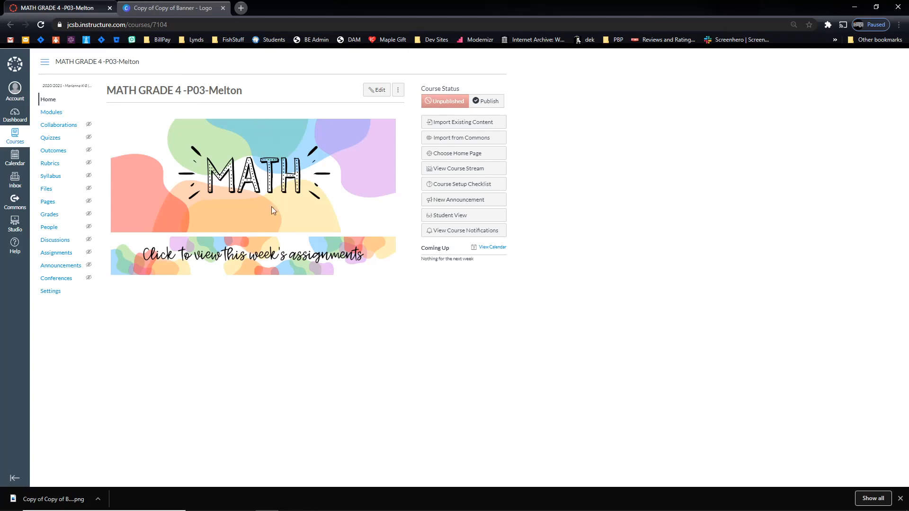
left_click(264, 261)
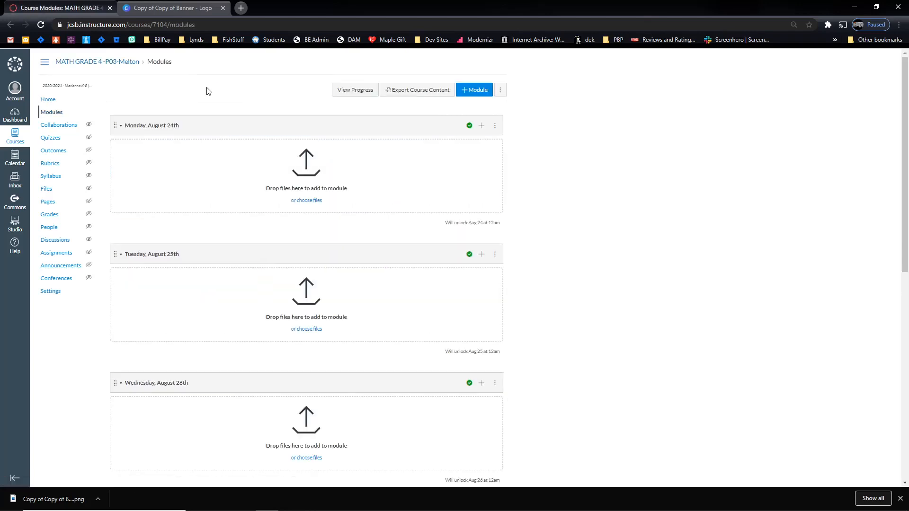
Examine the order and unlock dates of the daily modules in the Math course.
scroll(229, 394, "down", 2)
scroll(229, 391, "down", 1)
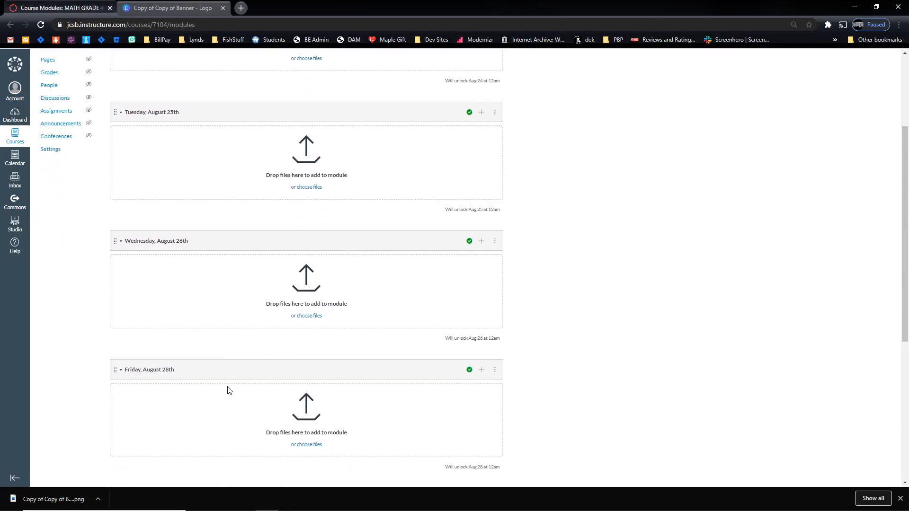
scroll(373, 351, "down", 2)
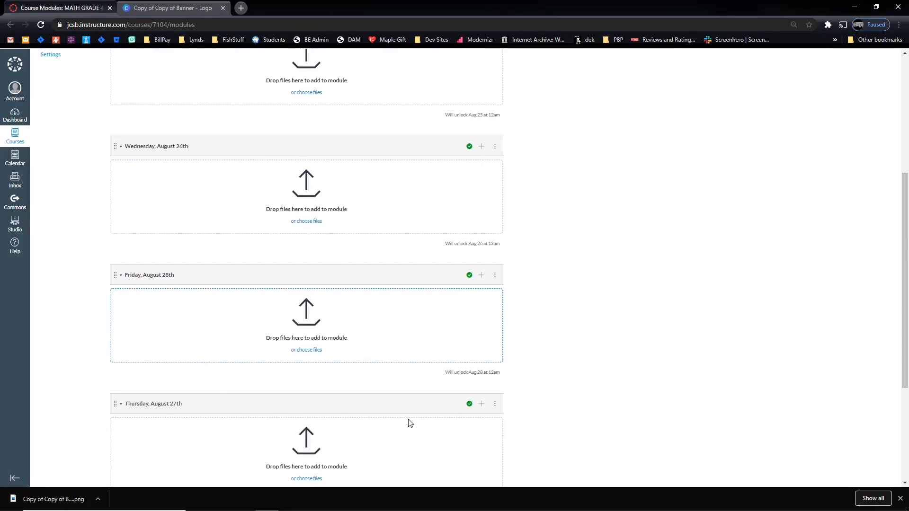
scroll(331, 442, "up", 4)
scroll(331, 436, "up", 1)
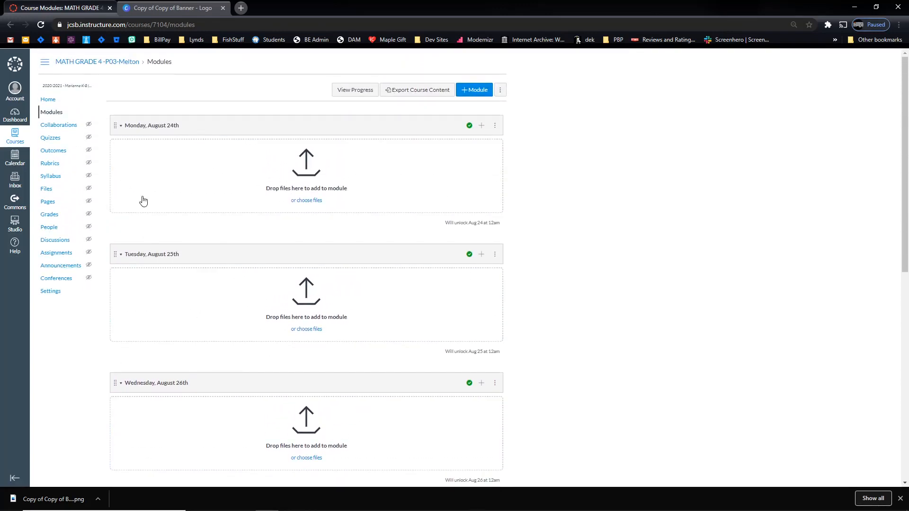
scroll(212, 352, "down", 3)
scroll(212, 353, "down", 2)
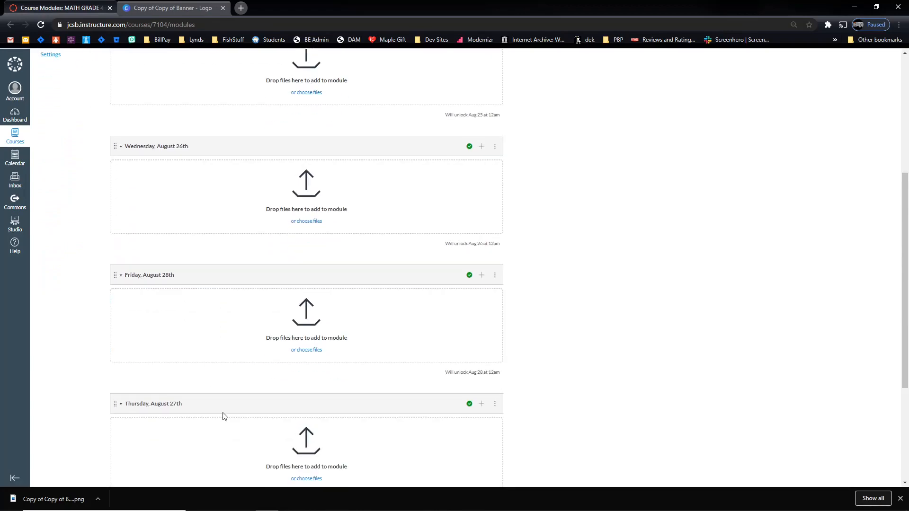
scroll(236, 411, "up", 5)
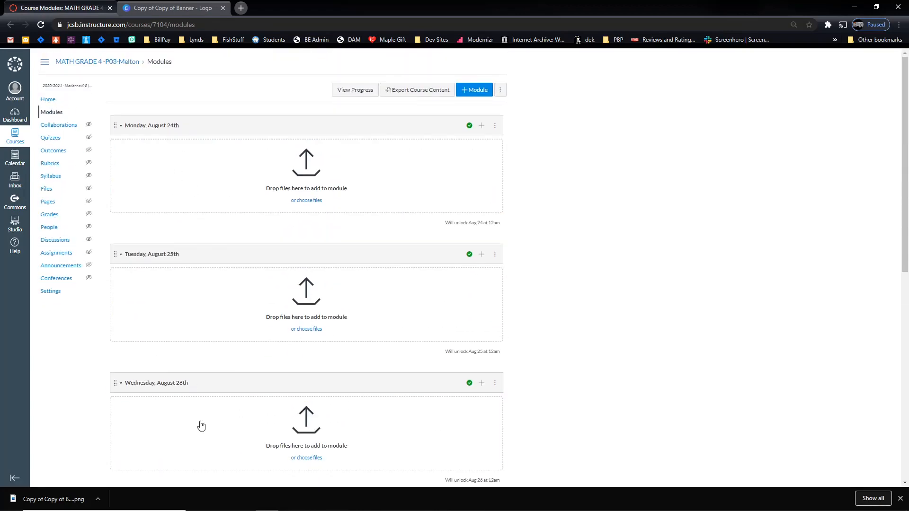
Move the Thursday, August 27th module above Friday, August 28th, and check the order of the whole module list.
scroll(213, 268, "down", 3)
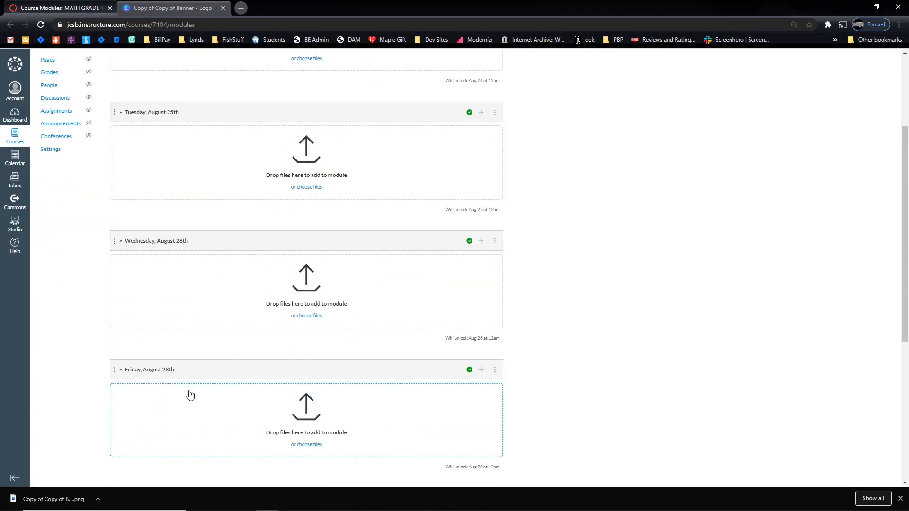
scroll(191, 379, "down", 2)
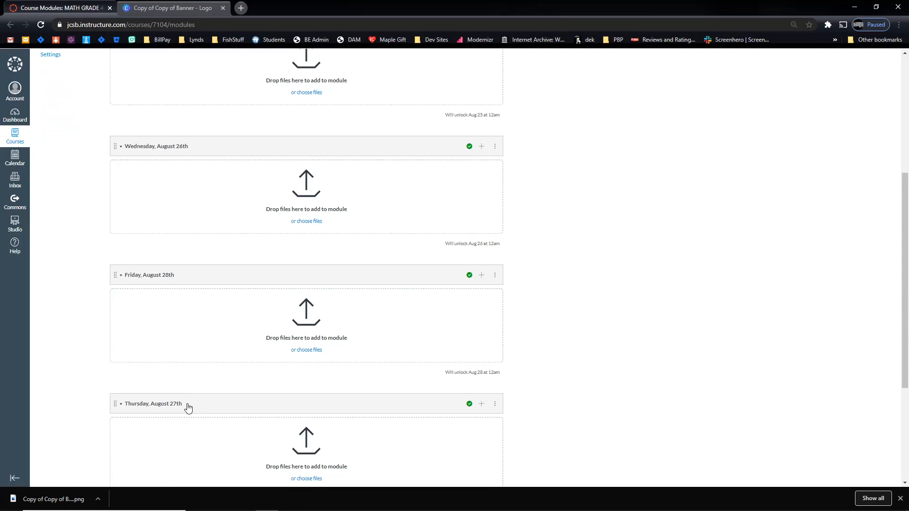
left_click_drag(186, 406, 192, 388)
left_click_drag(115, 404, 126, 282)
scroll(540, 345, "up", 4)
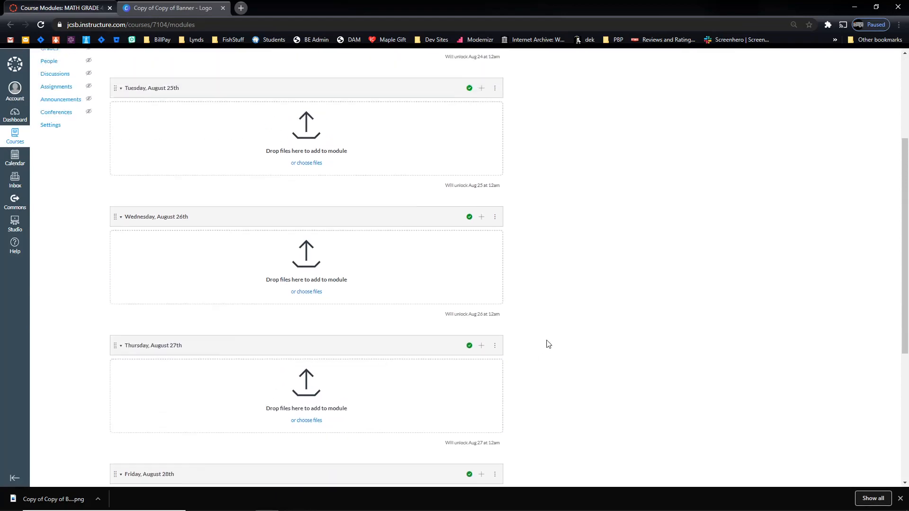
scroll(545, 345, "down", 7)
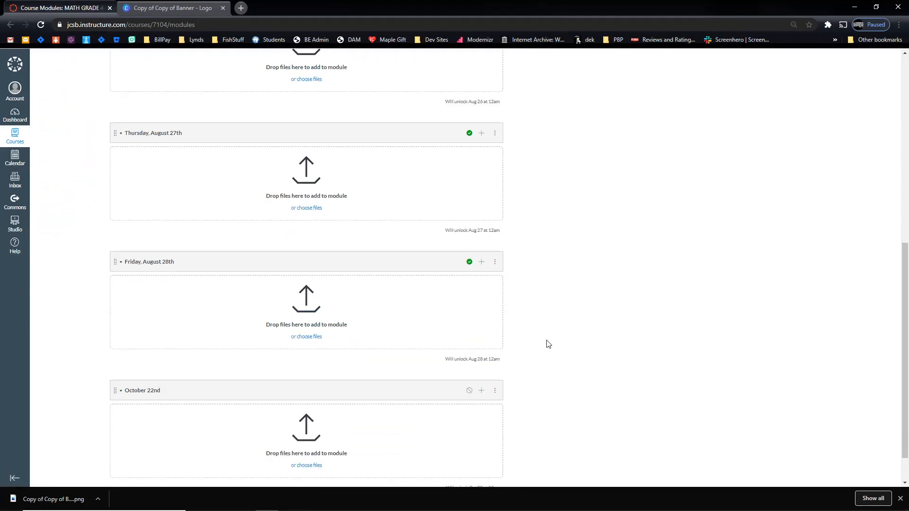
scroll(549, 344, "up", 8)
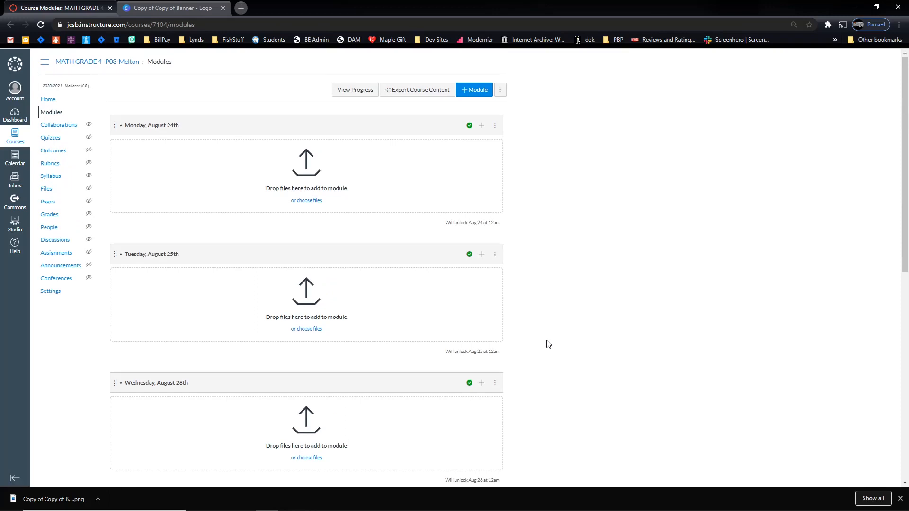
scroll(548, 344, "down", 8)
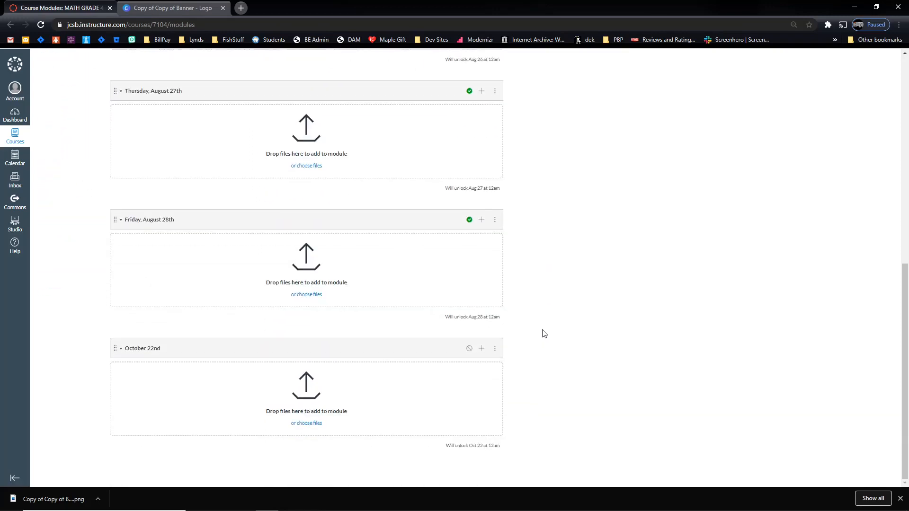
Preview the ELEM STUDY HALL -PHR course in Student View, test its MATH button, and leave the preview.
left_click(14, 138)
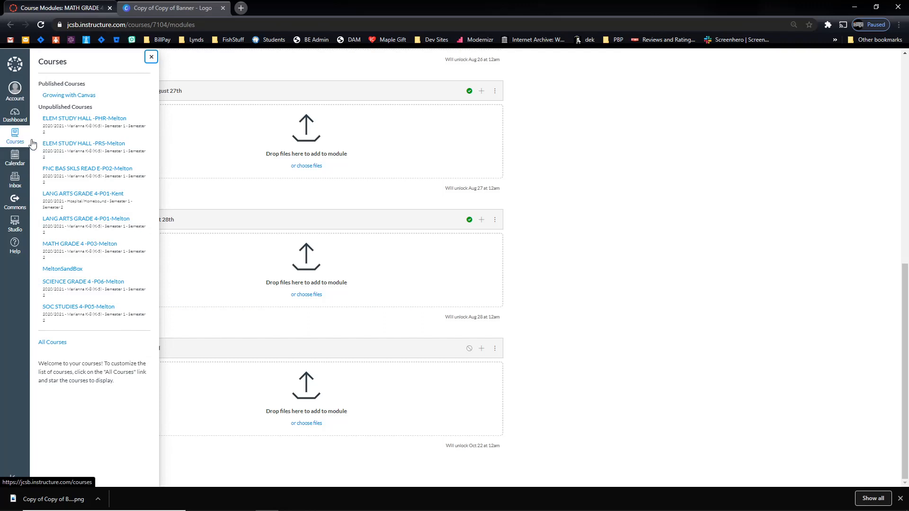
left_click(87, 124)
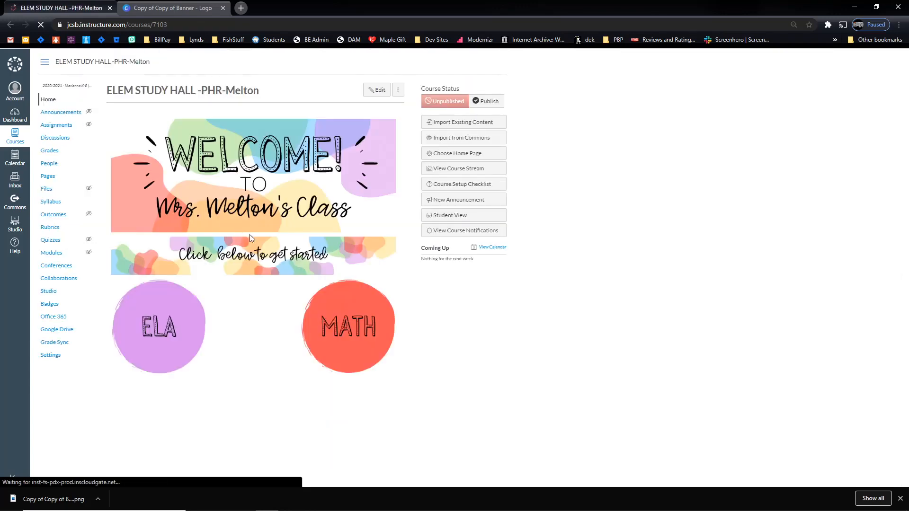
left_click(453, 217)
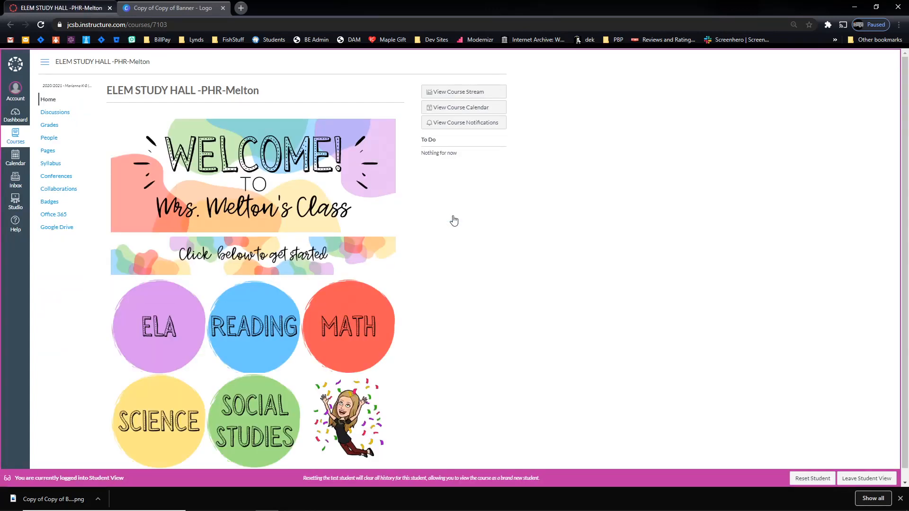
scroll(453, 220, "down", 1)
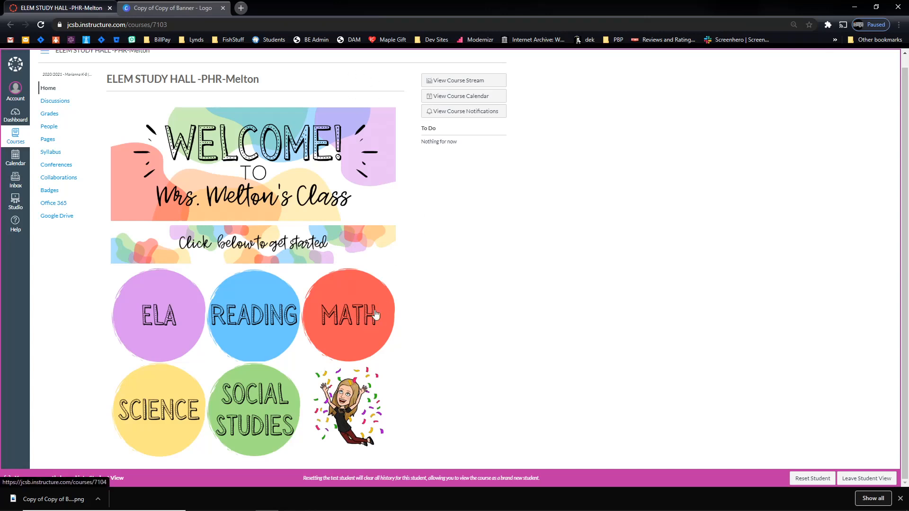
left_click(360, 327)
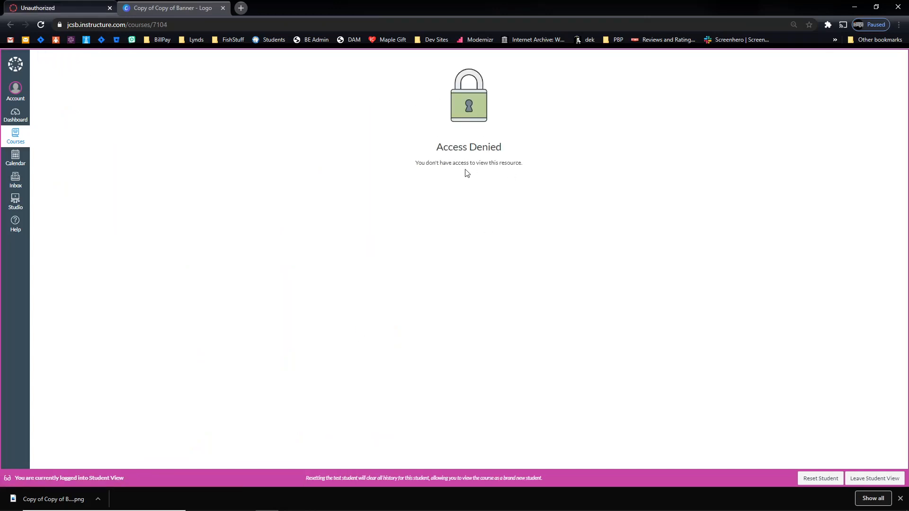
left_click(863, 480)
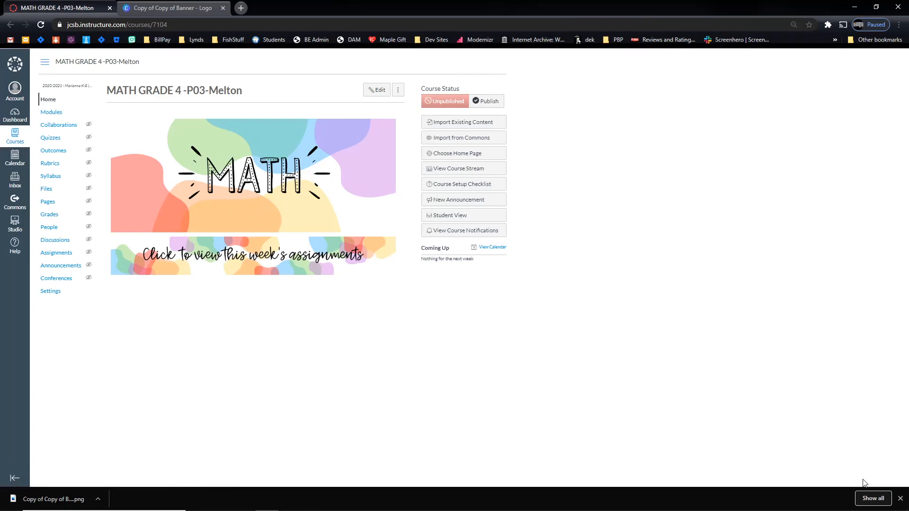
mouse_move(866, 509)
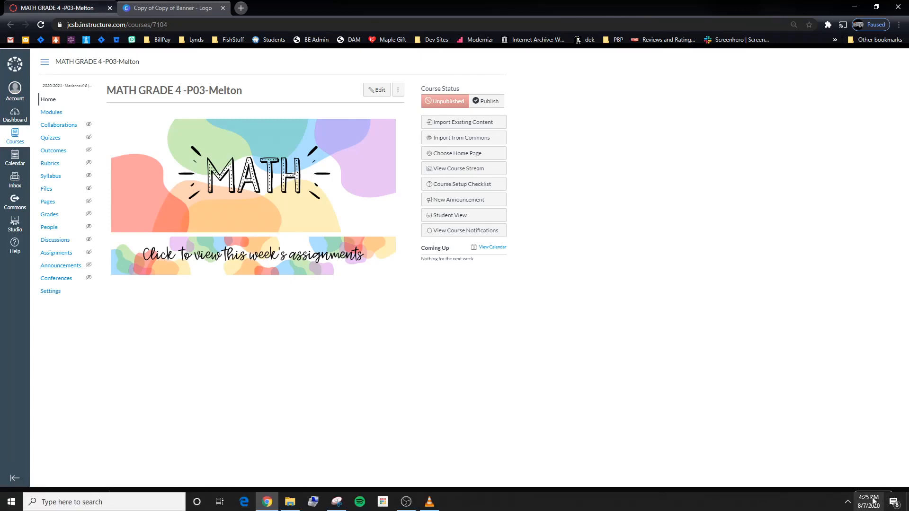